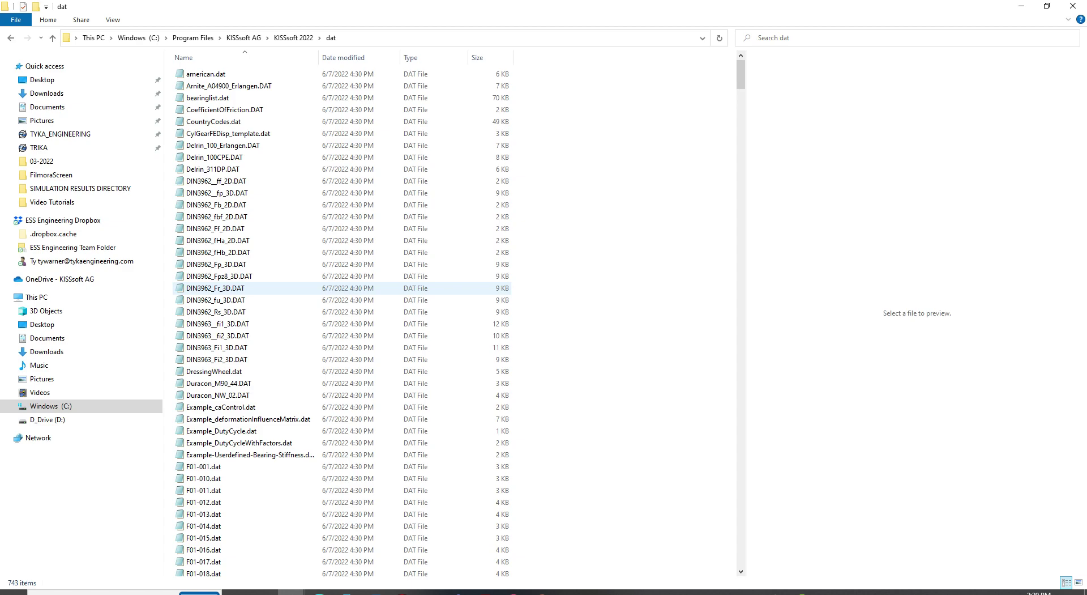
# - Open the material data file Z014-PA46_VDI2736.DAT from the KISSsoft 2022 dat folder
pyautogui.moveTo(741, 73); pyautogui.dragTo(741, 378)
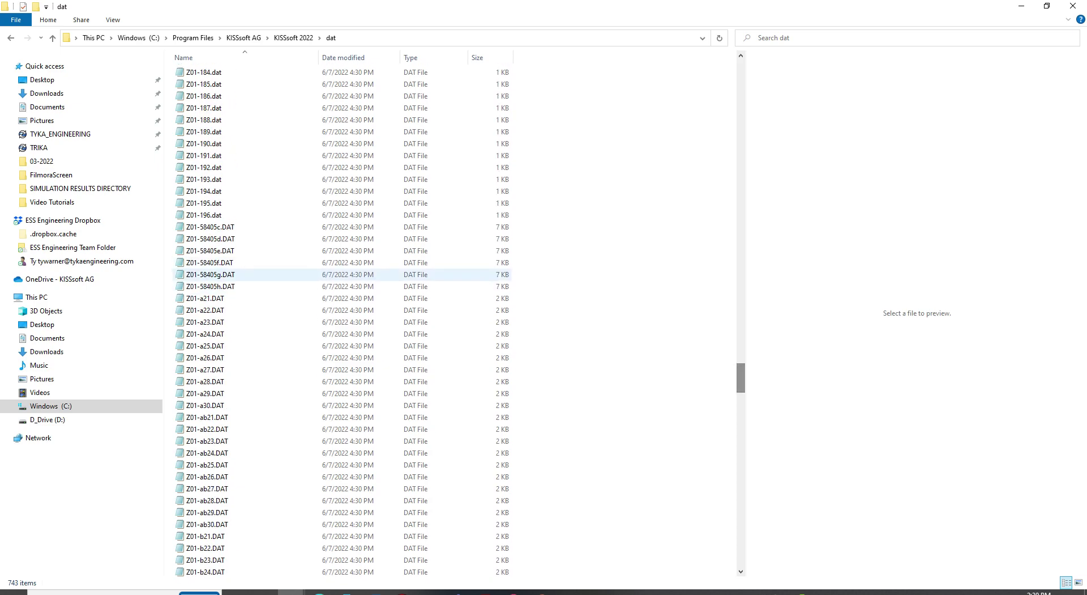
pyautogui.scroll(-20, 255, 311)
pyautogui.scroll(-20, 254, 308)
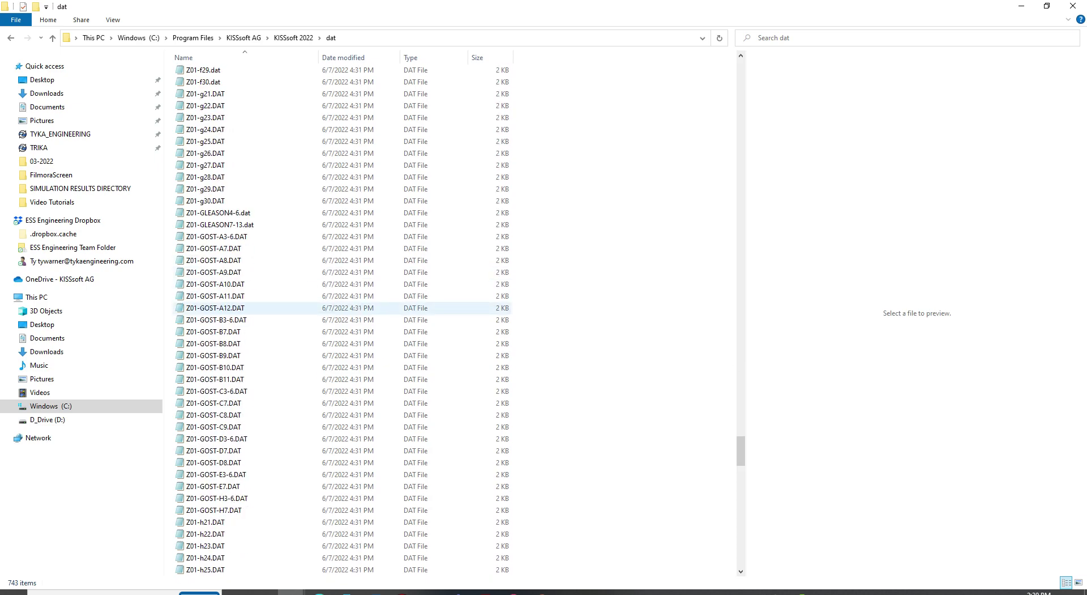
pyautogui.scroll(-6, 255, 272)
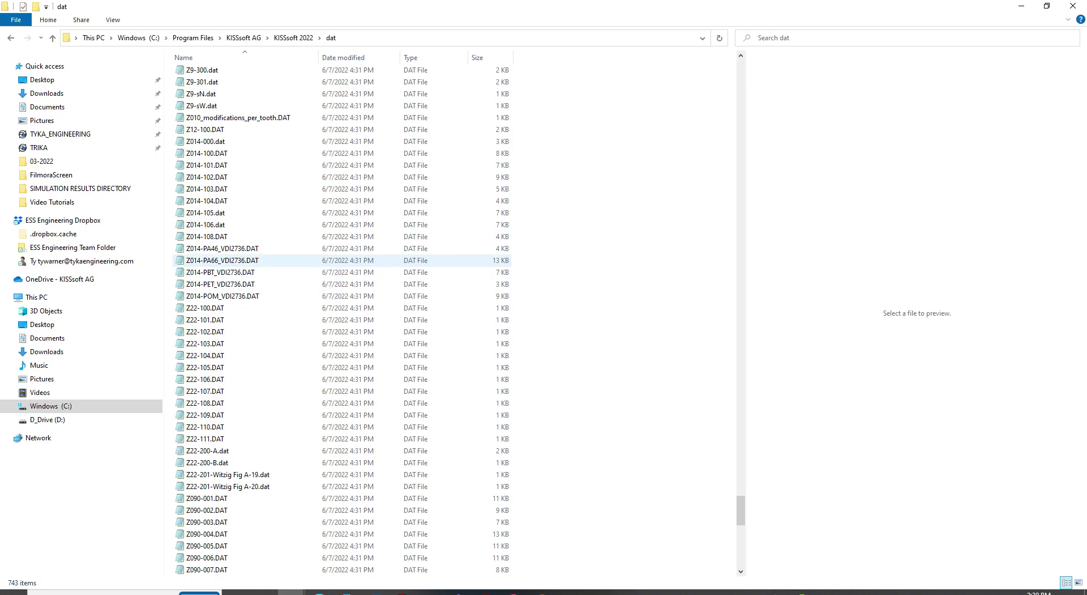
pyautogui.doubleClick(225, 249)
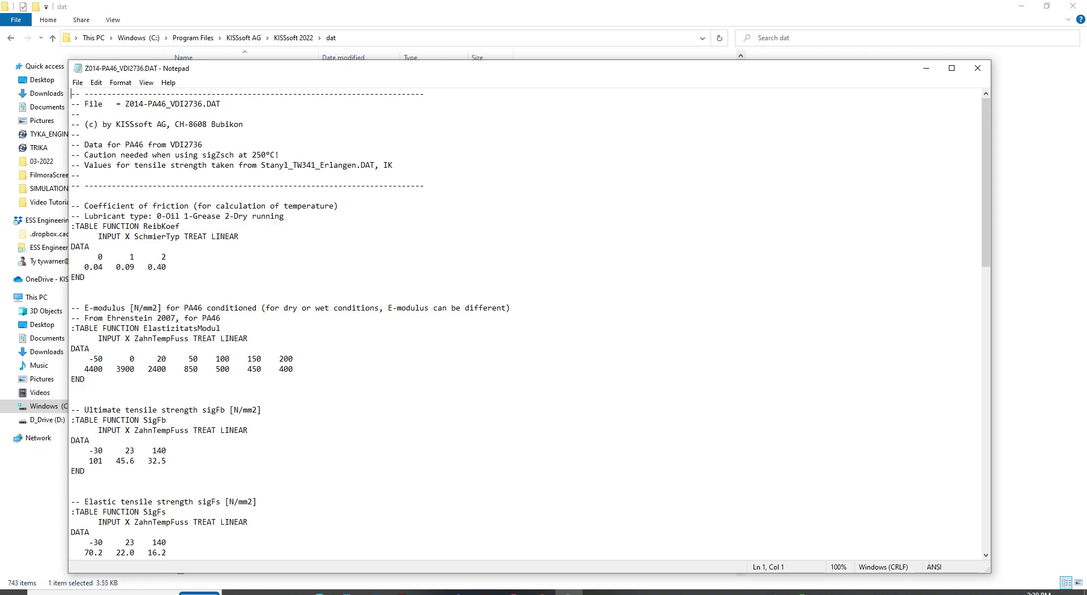
# - Examine the PA46 file's header for its file name and data sources, along with the coefficient of friction table
pyautogui.moveTo(221, 104); pyautogui.dragTo(126, 104)
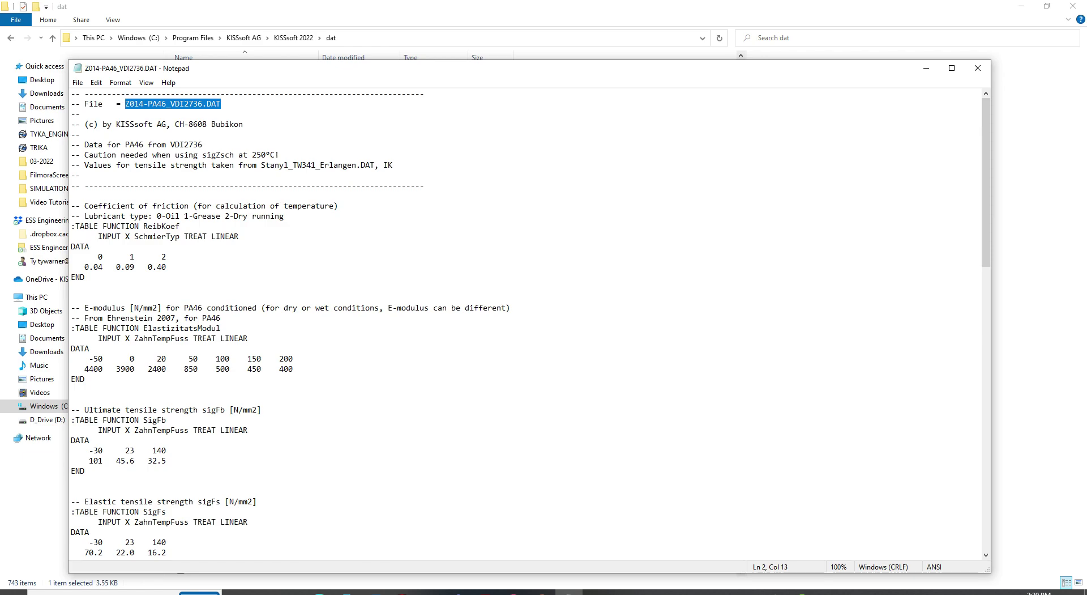
pyautogui.moveTo(89, 145); pyautogui.dragTo(203, 145)
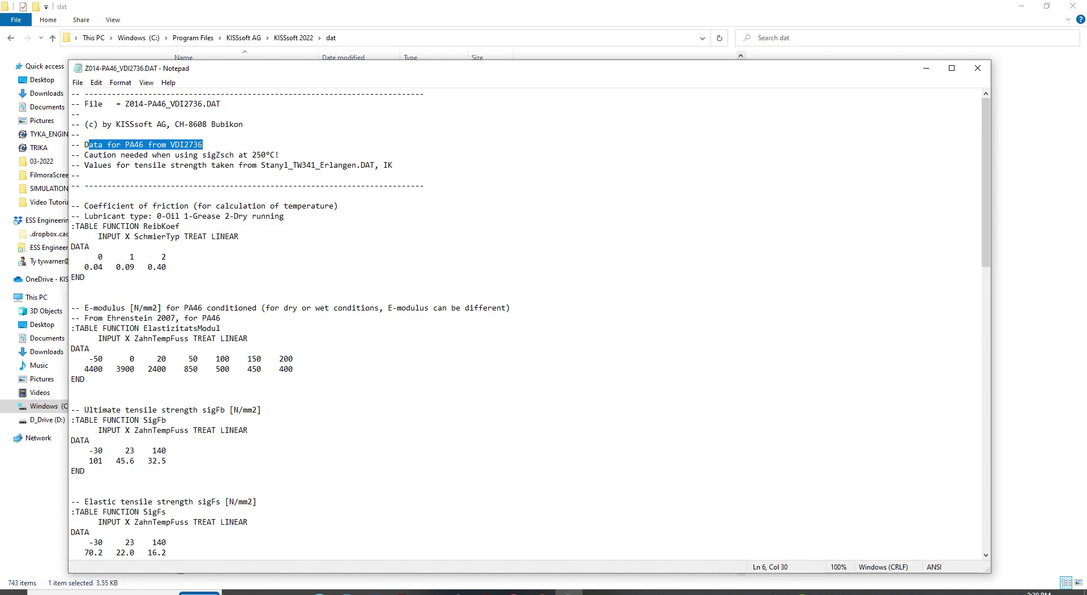
pyautogui.moveTo(261, 165); pyautogui.dragTo(80, 175)
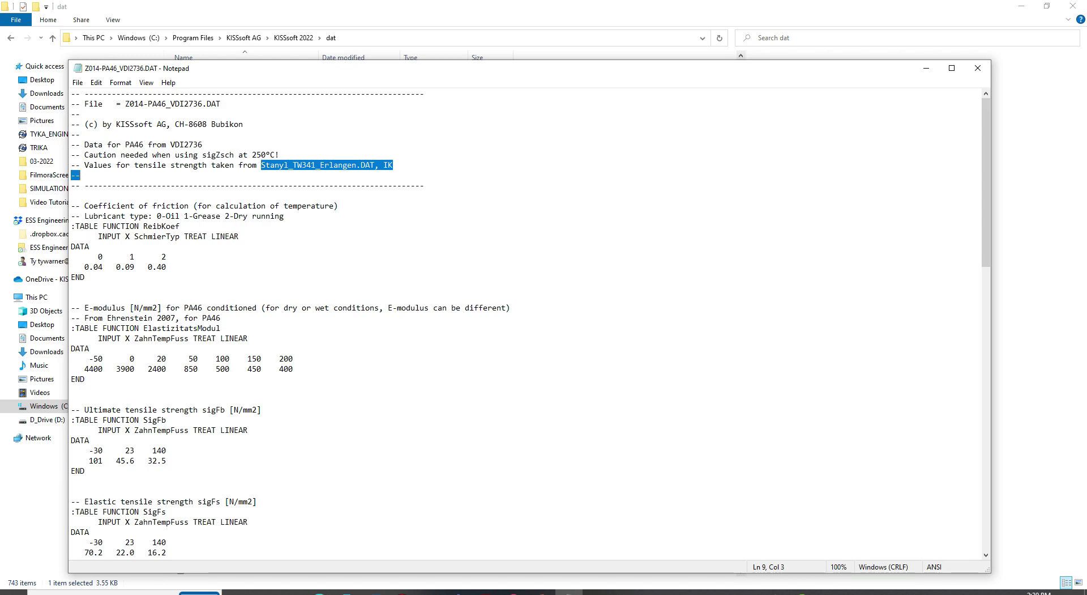
pyautogui.scroll(-2, 167, 205)
pyautogui.click(166, 205)
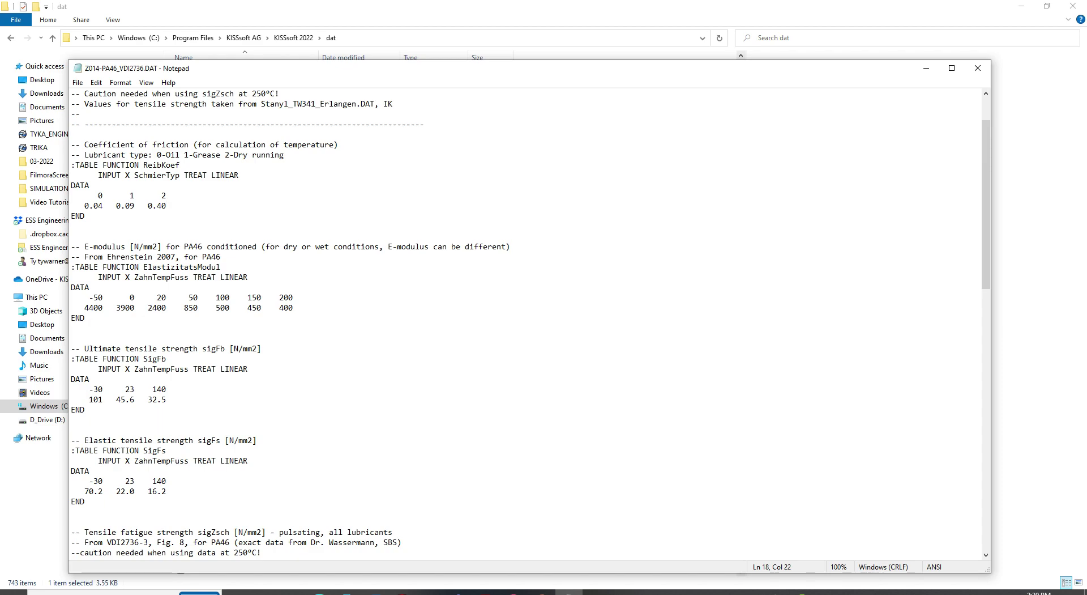
pyautogui.moveTo(85, 205); pyautogui.dragTo(166, 206)
pyautogui.click(84, 216)
pyautogui.scroll(-2, 527, 322)
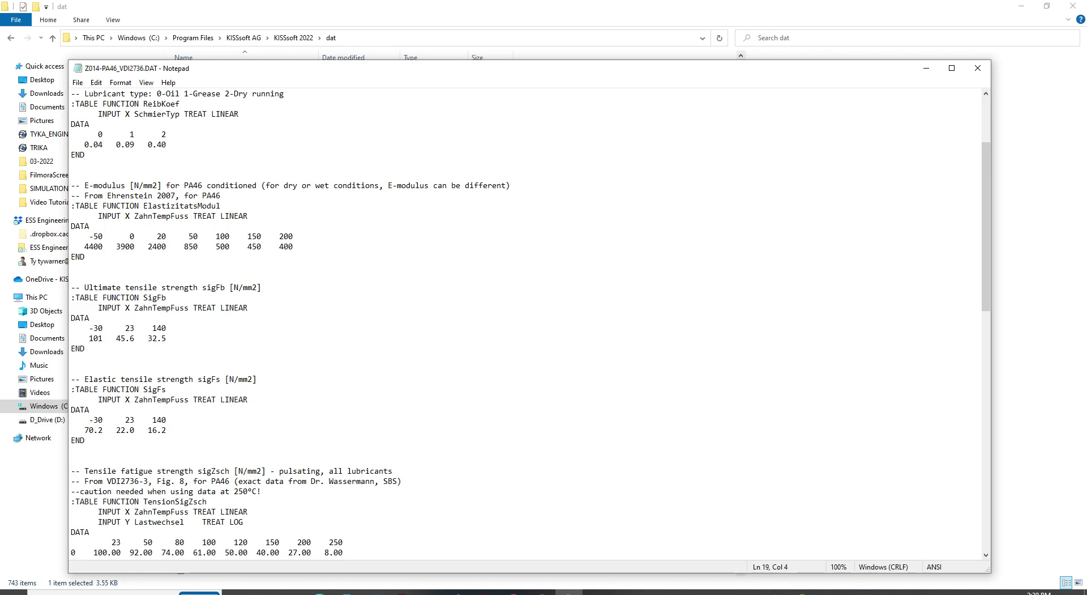
# - Examine the PA46 strength tables, especially the temperature columns and load-cycle rows of the tensile fatigue strength sigZsch table
pyautogui.scroll(-1, 530, 331)
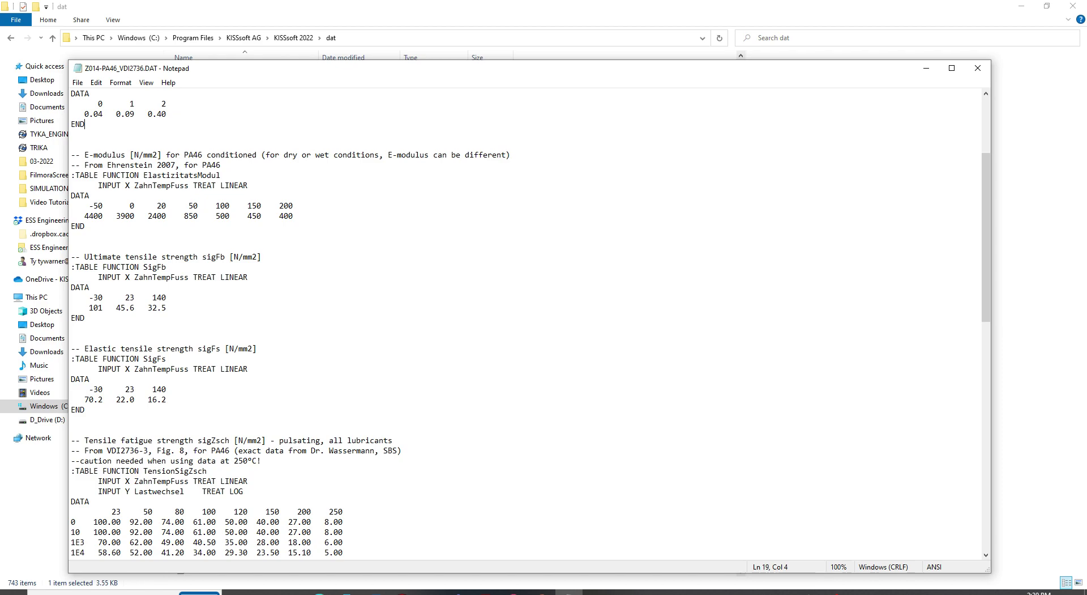
pyautogui.scroll(-2, 527, 323)
pyautogui.scroll(-1, 530, 323)
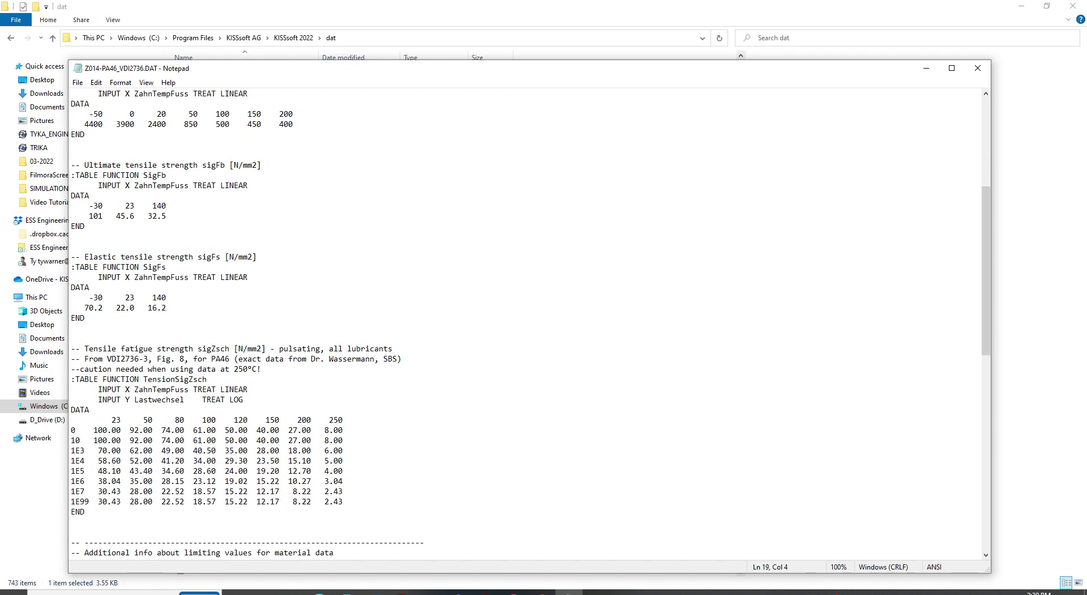
pyautogui.scroll(-3, 530, 324)
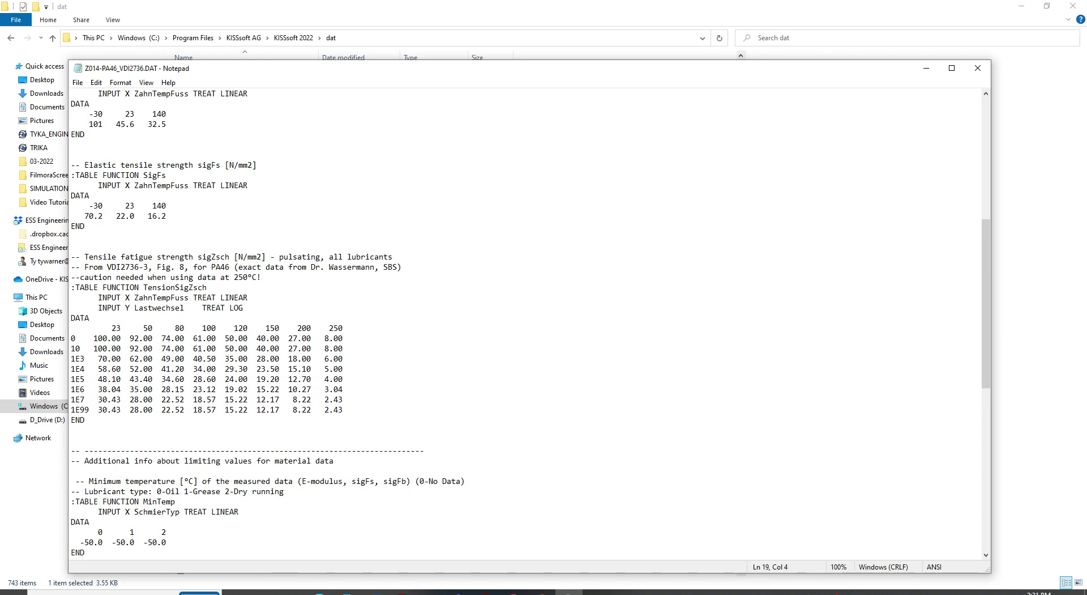
pyautogui.moveTo(86, 420); pyautogui.dragTo(71, 338)
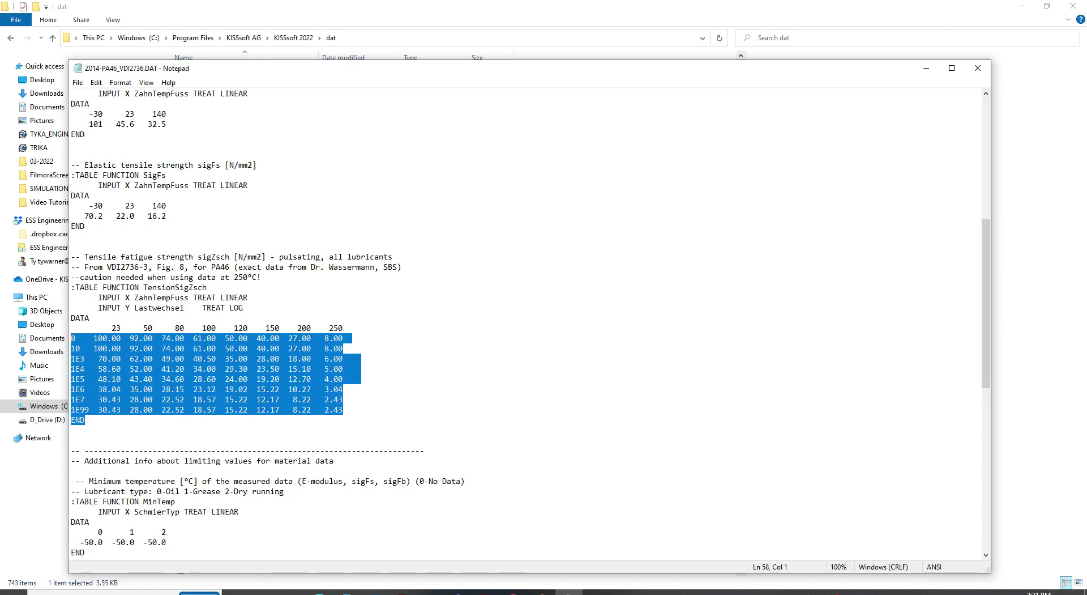
pyautogui.click(361, 378)
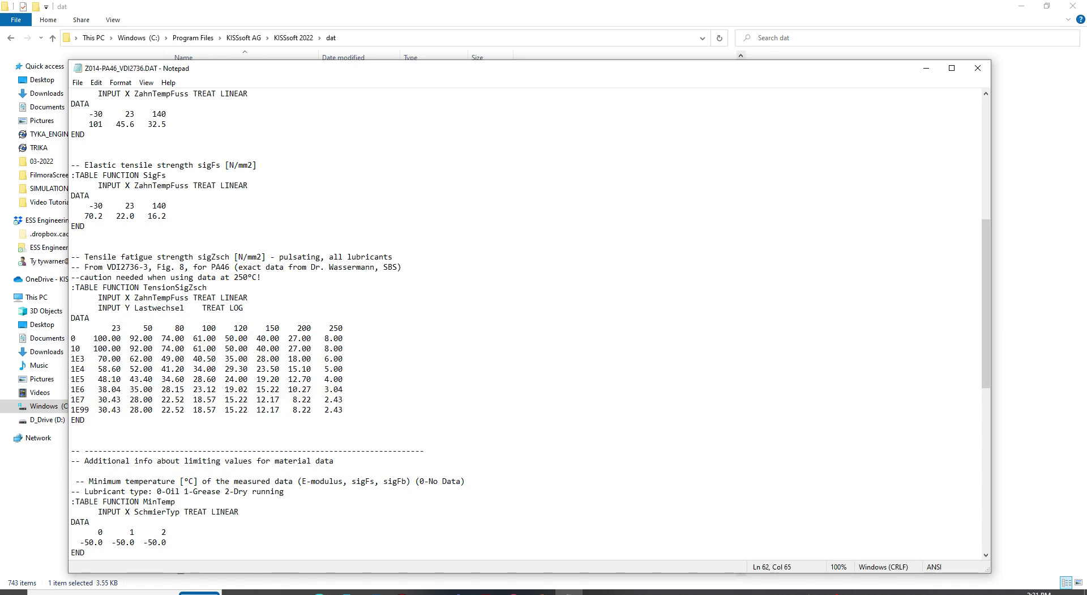
pyautogui.moveTo(112, 328); pyautogui.dragTo(347, 328)
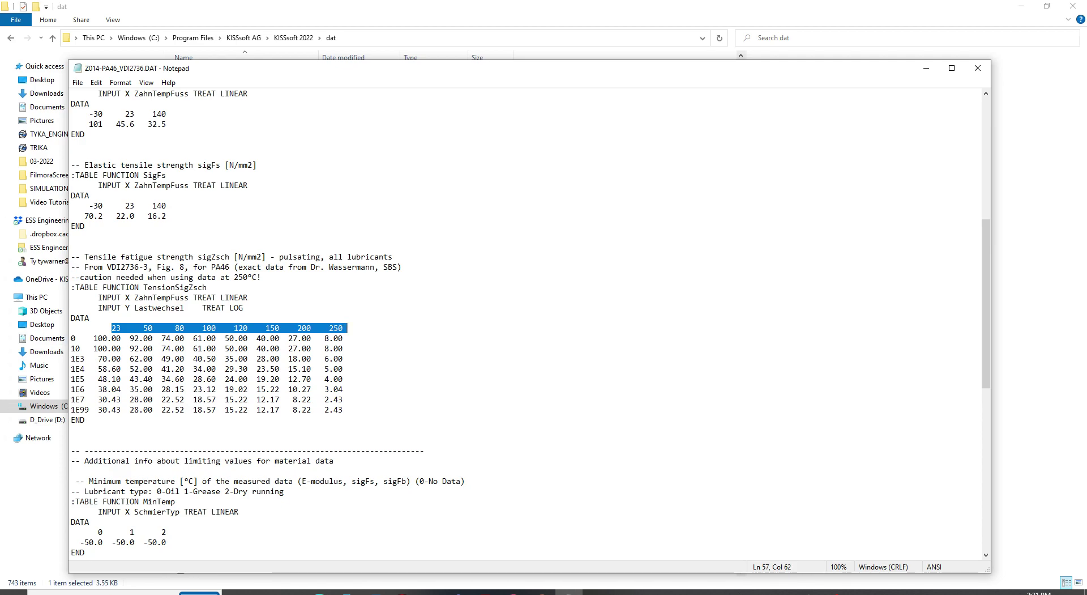
pyautogui.click(360, 358)
# - Review the limiting temperatures and plastic material type at the end of the PA46 file, and close it
pyautogui.scroll(-3, 361, 283)
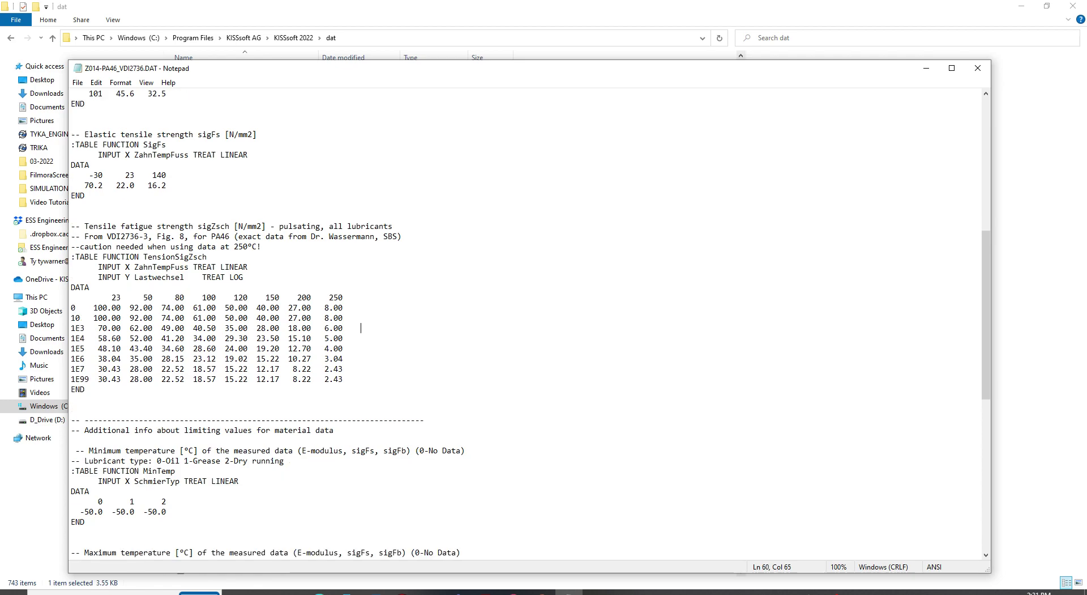
pyautogui.scroll(-2, 527, 323)
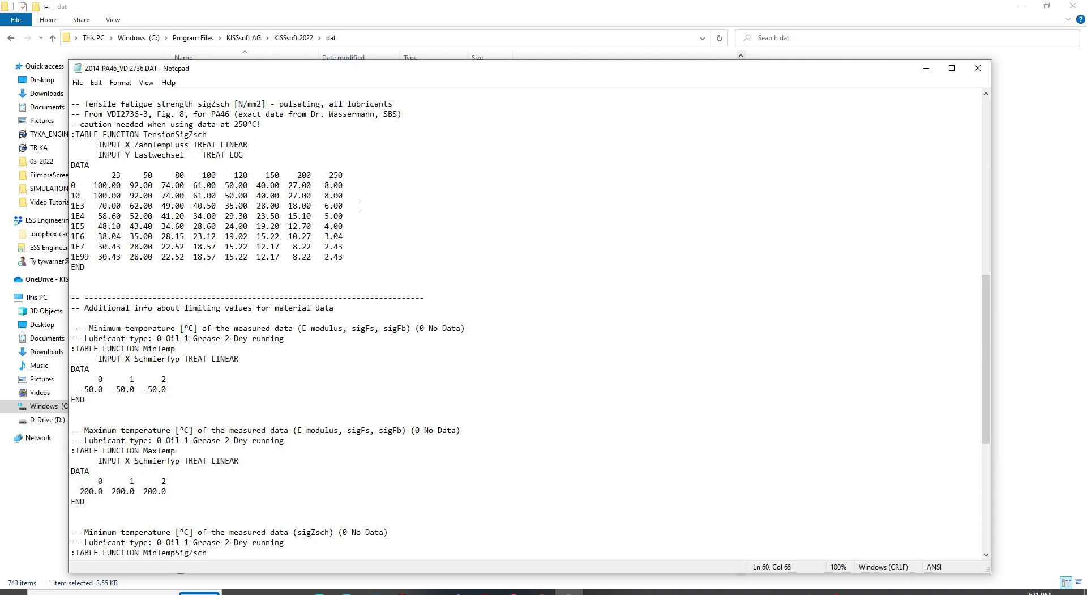
pyautogui.scroll(-10, 526, 322)
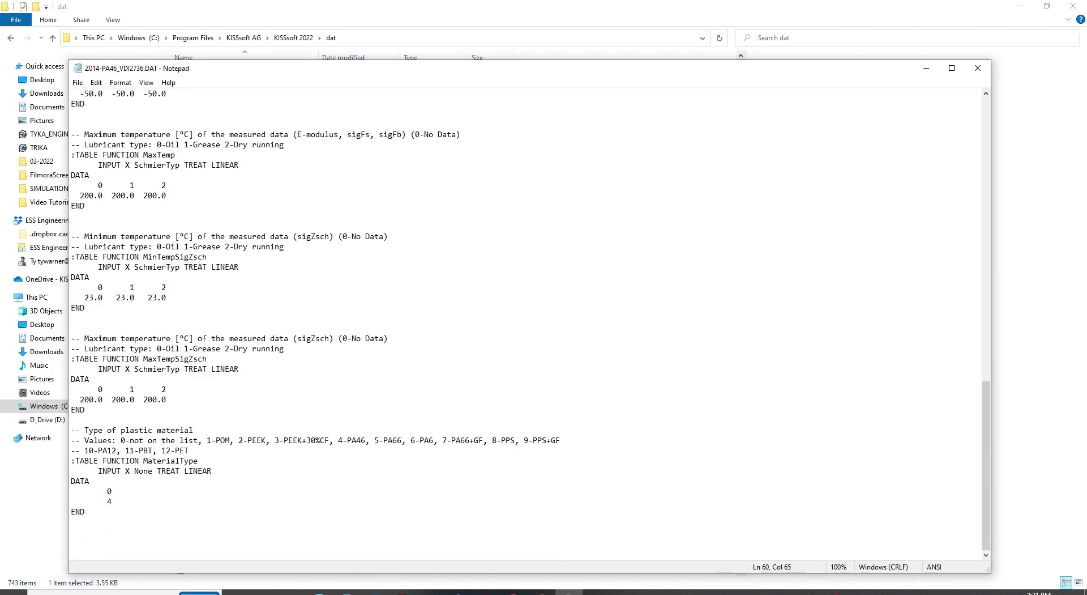
pyautogui.scroll(14, 527, 323)
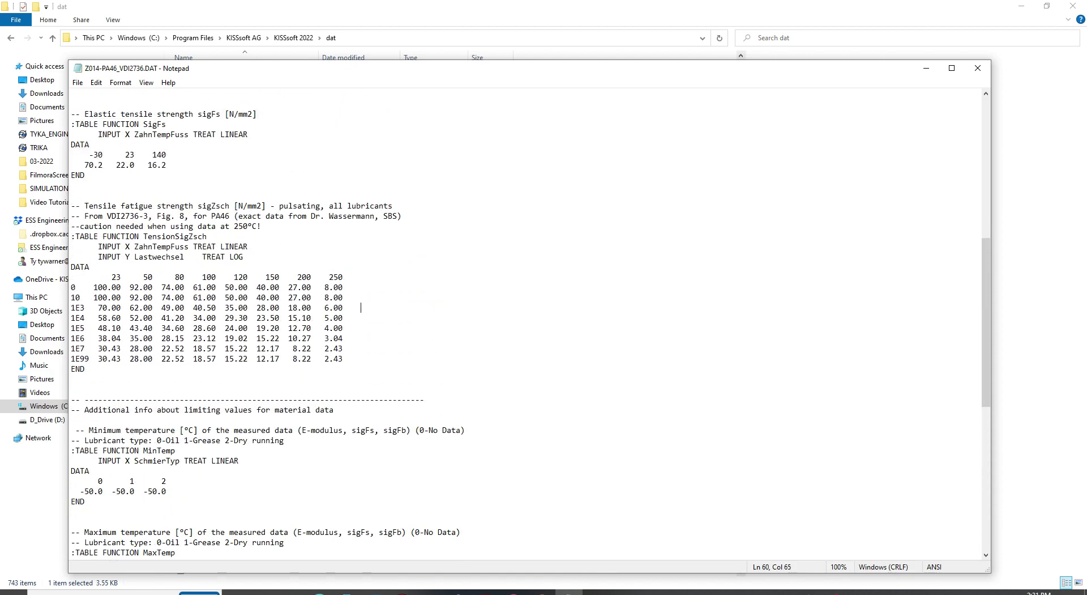
pyautogui.scroll(3, 526, 323)
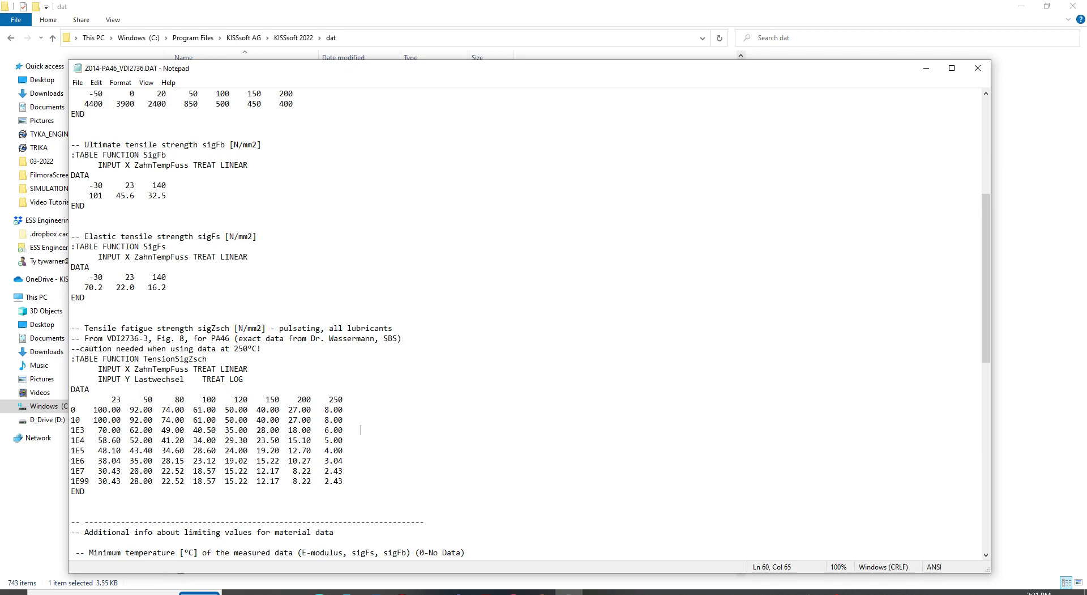
pyautogui.moveTo(454, 68)
pyautogui.mouseDown()
pyautogui.moveTo(617, 121)
pyautogui.moveTo(465, 73)
pyautogui.mouseUp()
pyautogui.press('alt')
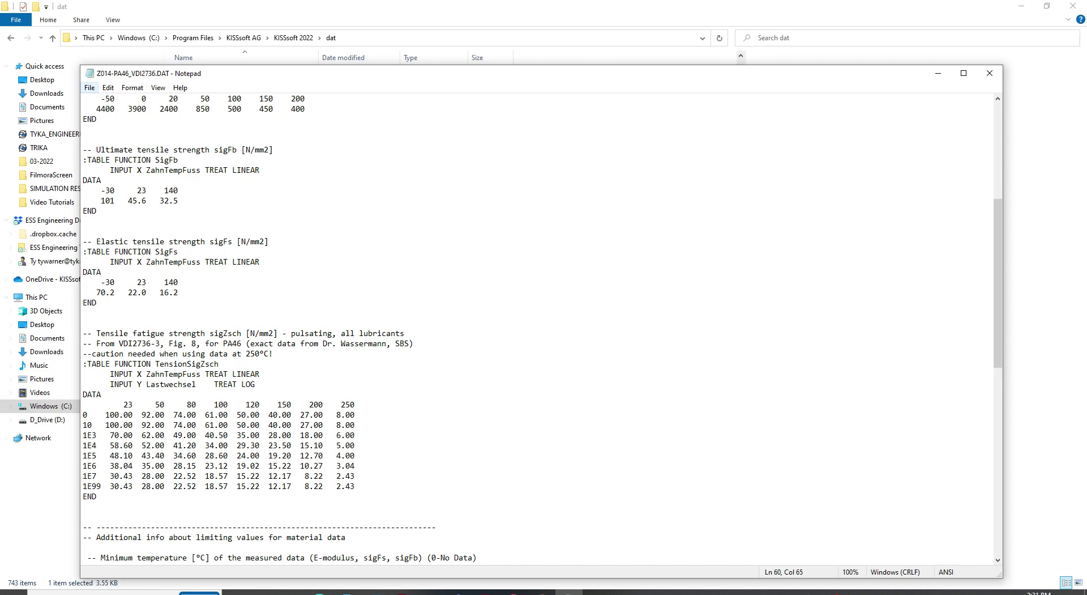
pyautogui.press('alt')
pyautogui.moveTo(298, 80); pyautogui.dragTo(339, 77)
pyautogui.click(980, 71)
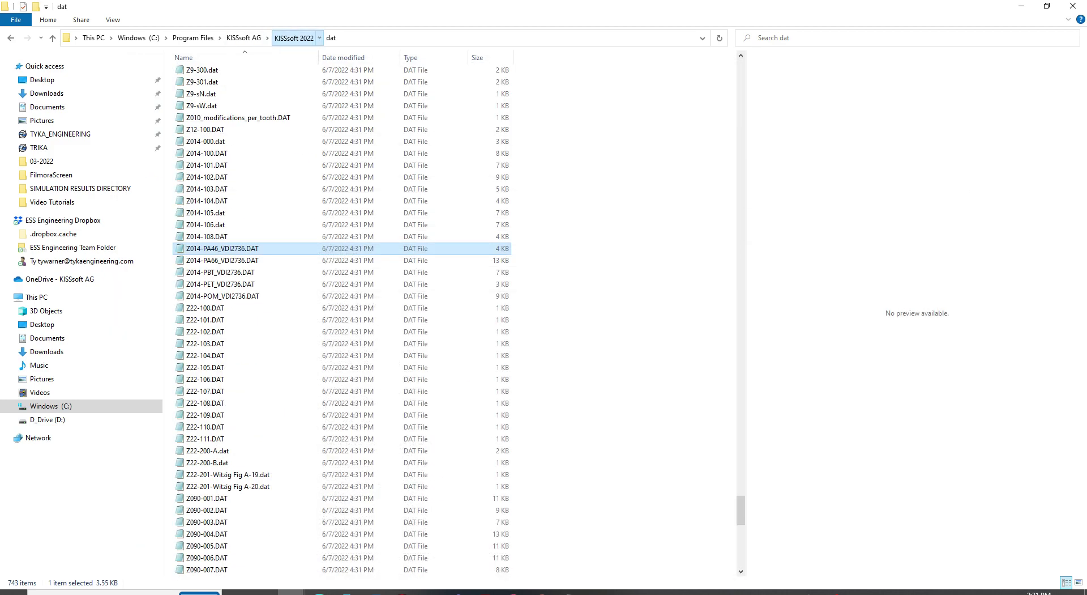
# - Check the contents of the dat folder inside the ext directory of KISSsoft 2022
pyautogui.click(294, 37)
pyautogui.click(192, 121)
pyautogui.doubleClick(193, 122)
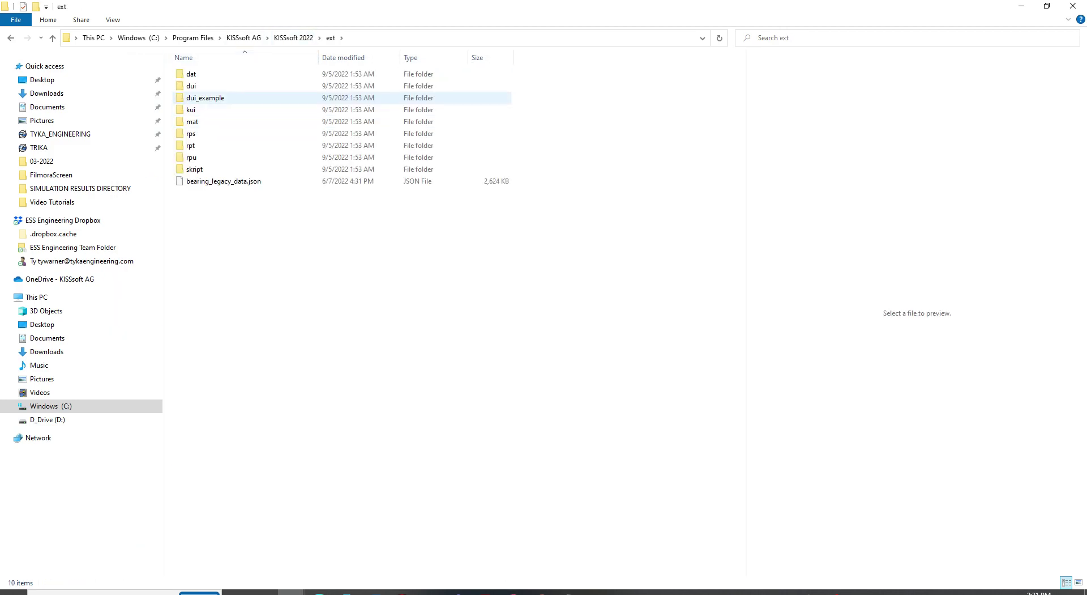
pyautogui.doubleClick(190, 75)
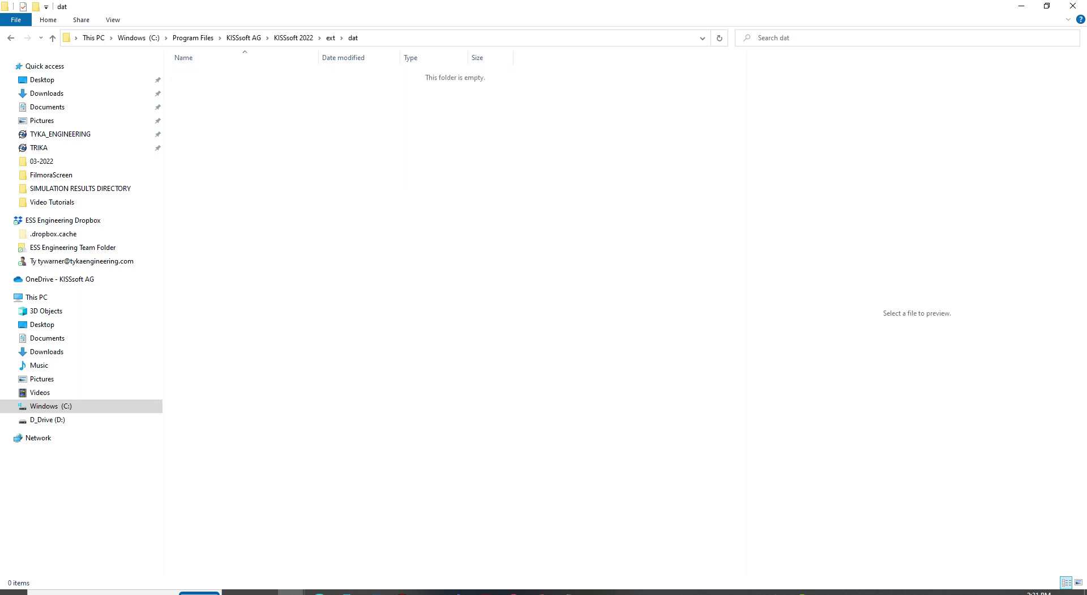
pyautogui.click(293, 37)
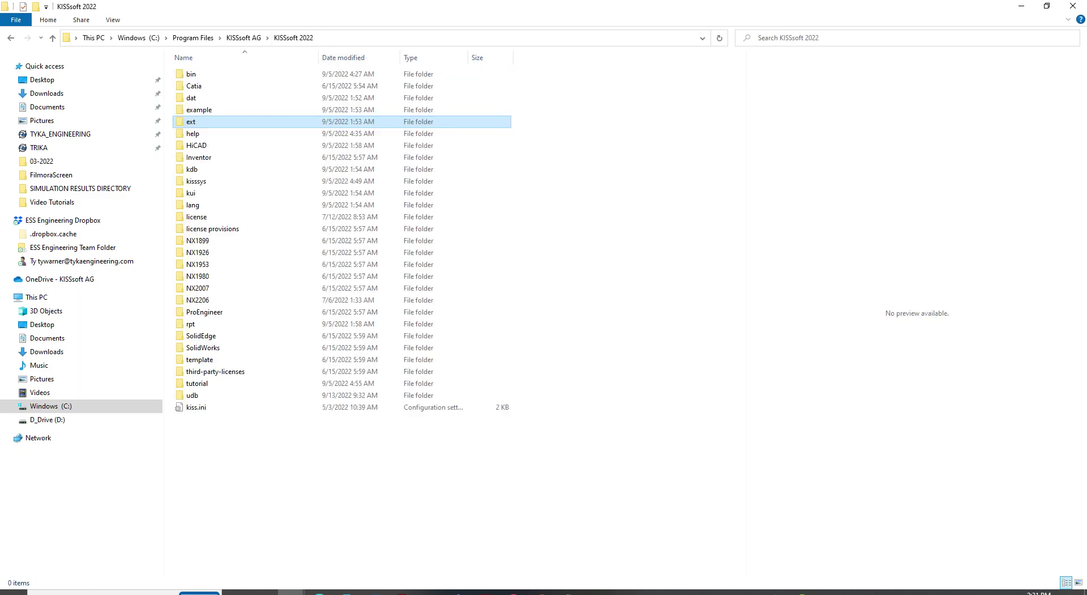
pyautogui.doubleClick(192, 121)
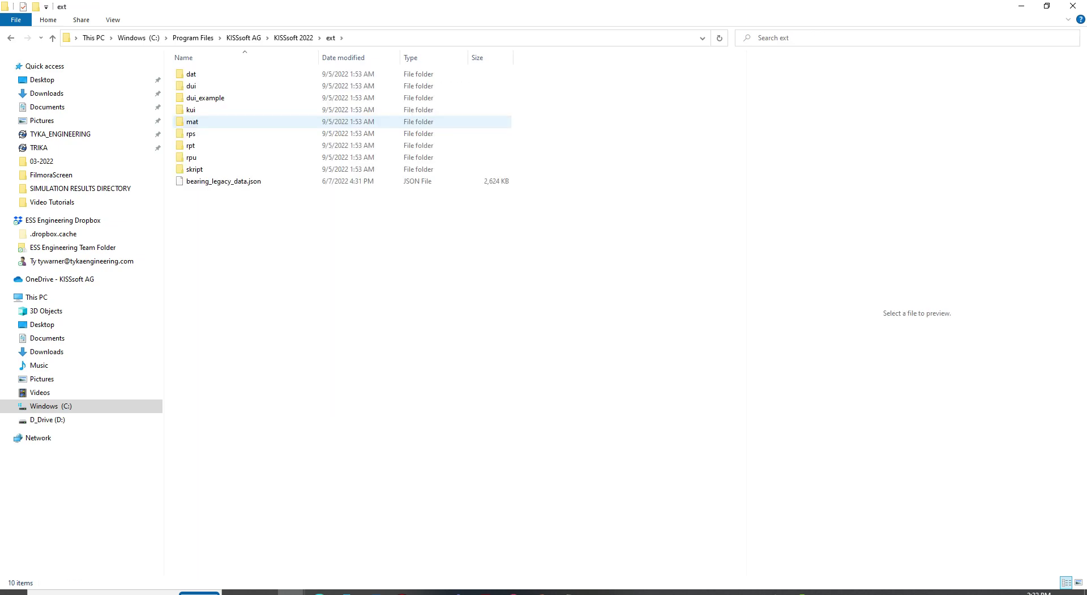
pyautogui.doubleClick(191, 74)
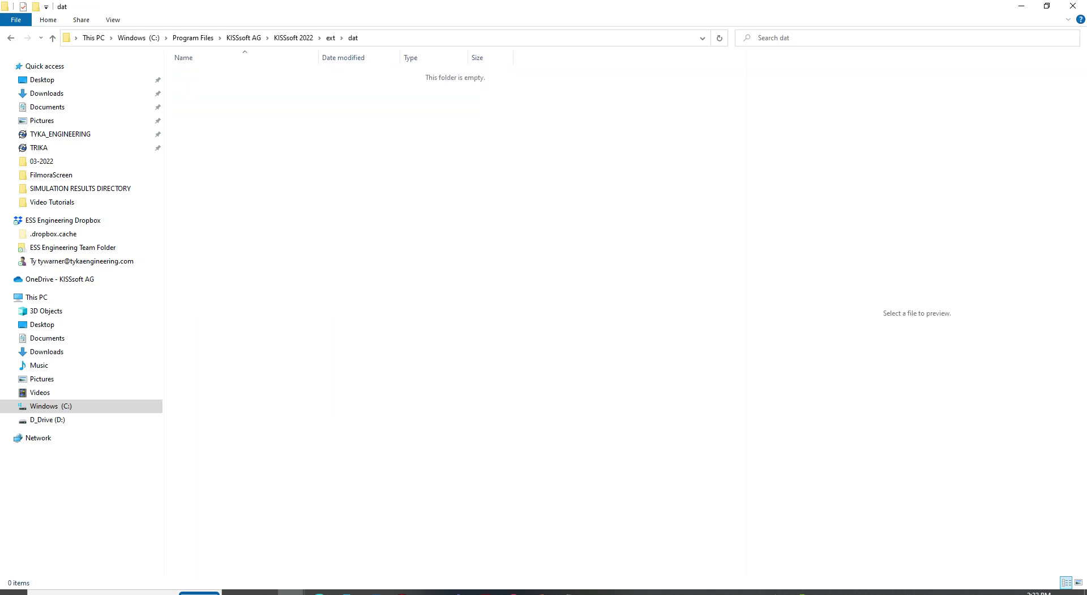
# - Look through the custom material files in the ext\dat folder of KISSsoft 2021
pyautogui.click(243, 38)
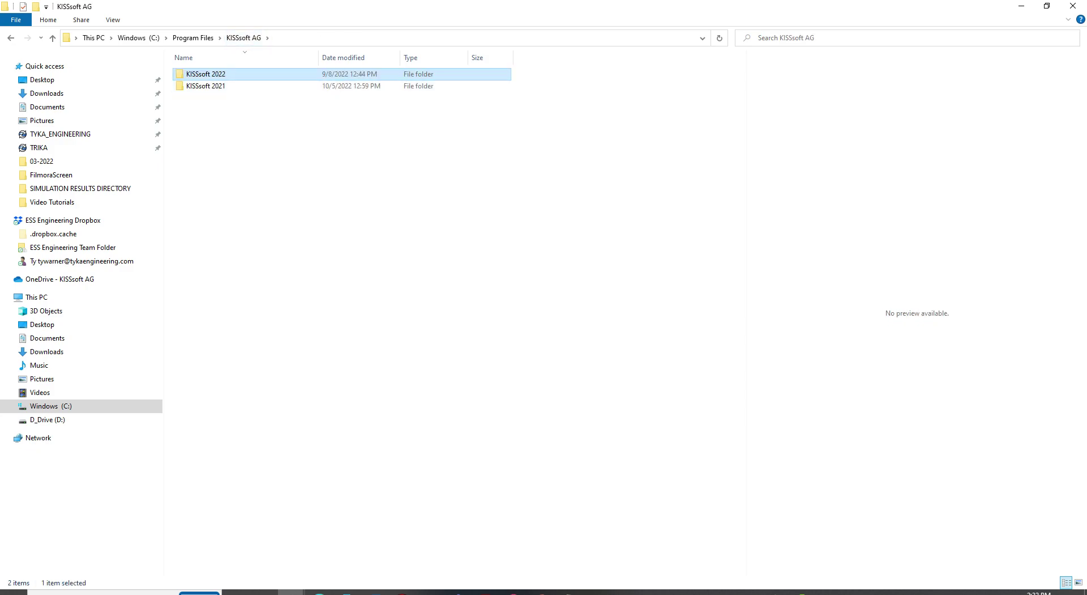
pyautogui.doubleClick(195, 85)
pyautogui.doubleClick(191, 121)
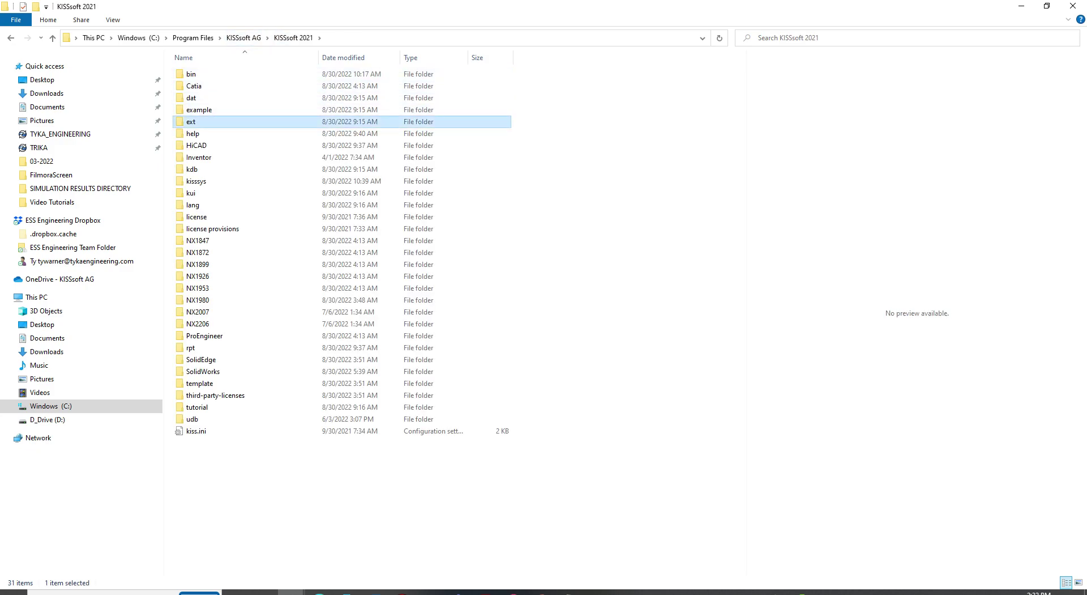
pyautogui.doubleClick(192, 73)
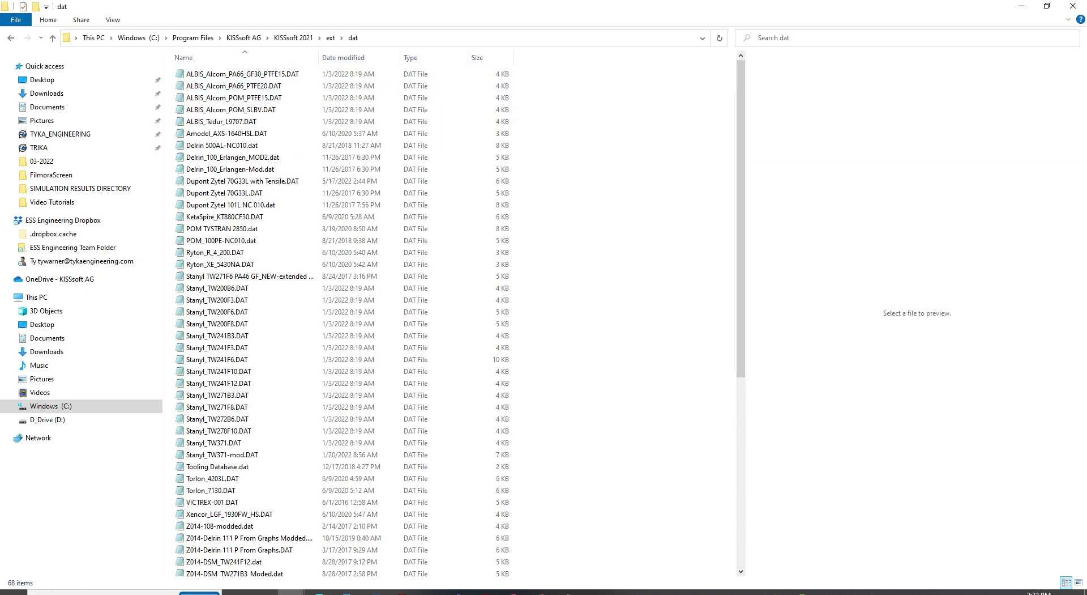
pyautogui.scroll(-10, 207, 277)
pyautogui.scroll(8, 207, 271)
# - Return to KISSsoft 2022 and run the external data update from C:\Program Files\KISSsoft AG\KISSsoft 2021\ext
pyautogui.click(1021, 6)
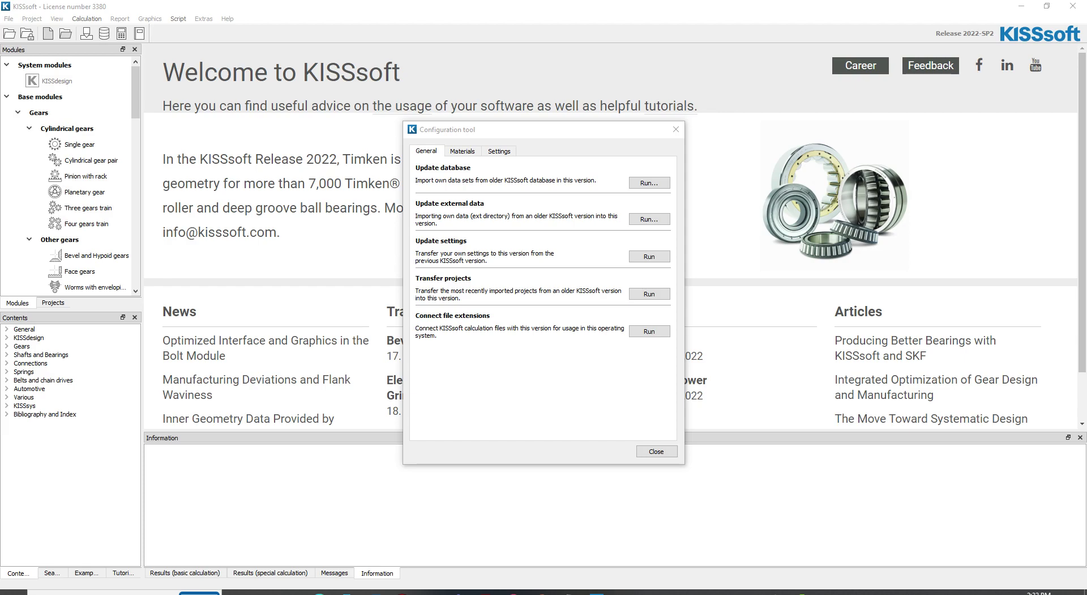
pyautogui.click(650, 219)
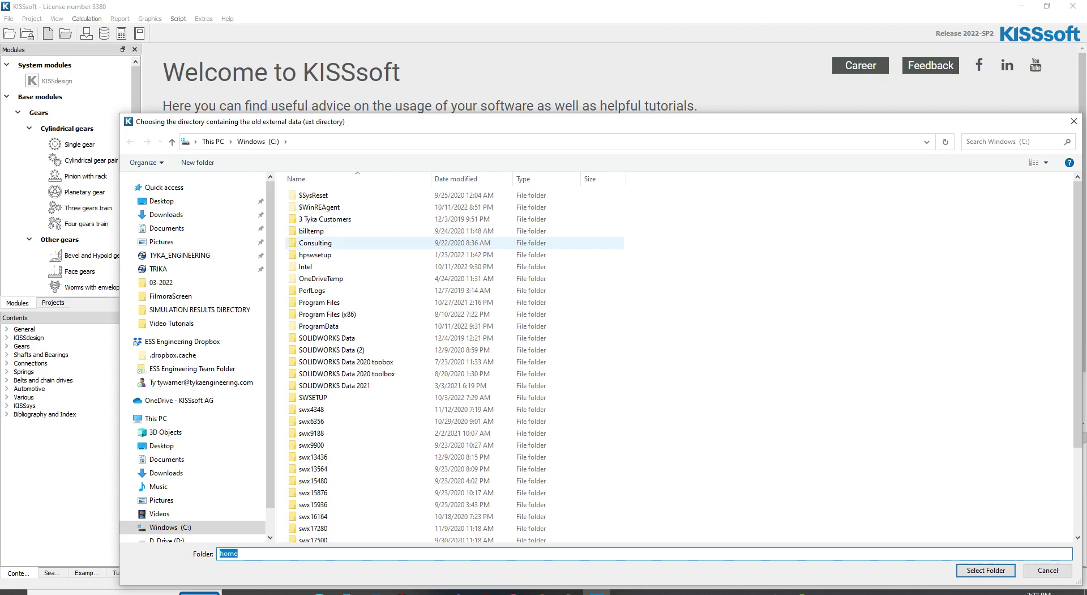
pyautogui.doubleClick(320, 302)
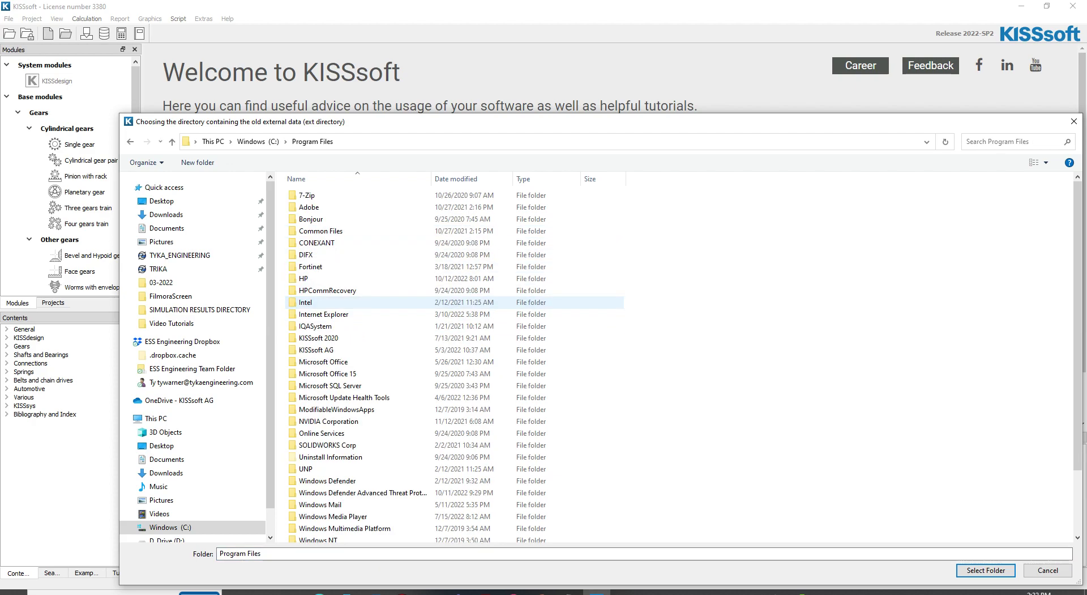
pyautogui.click(316, 349)
pyautogui.doubleClick(316, 349)
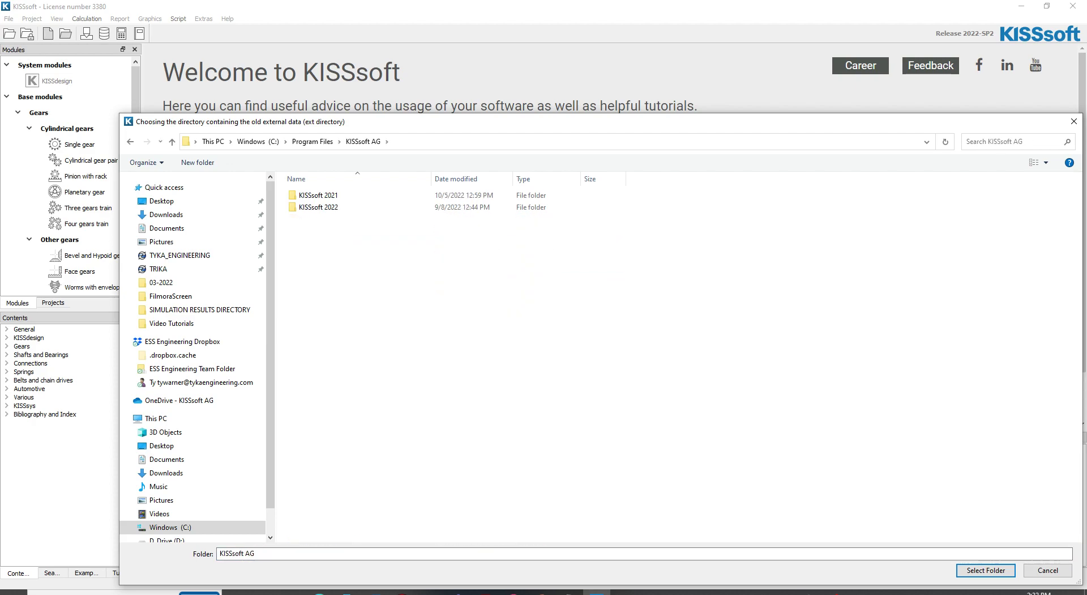
pyautogui.doubleClick(317, 195)
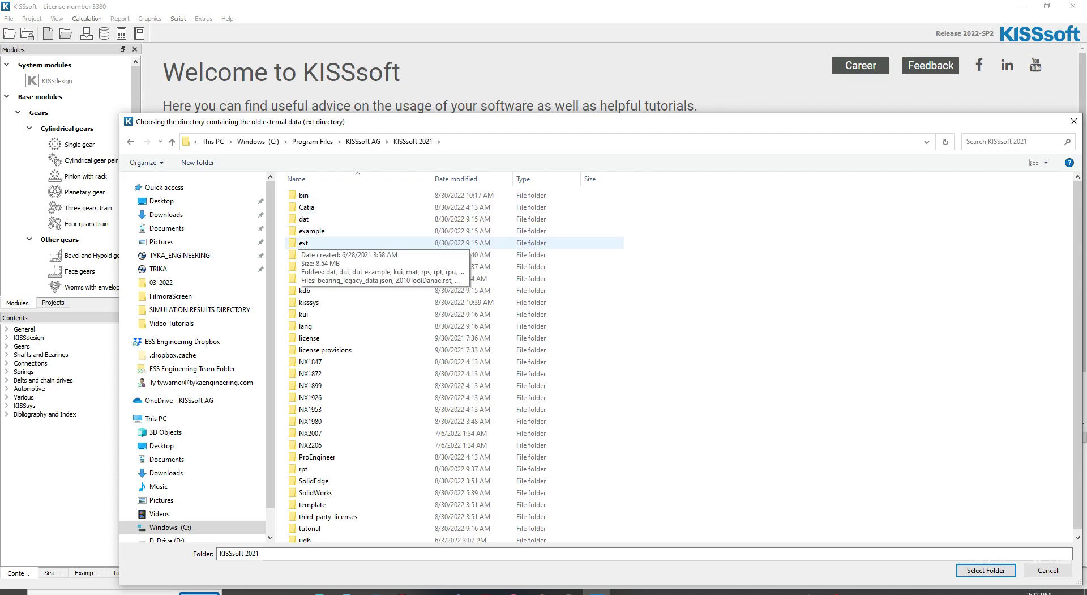
pyautogui.click(303, 243)
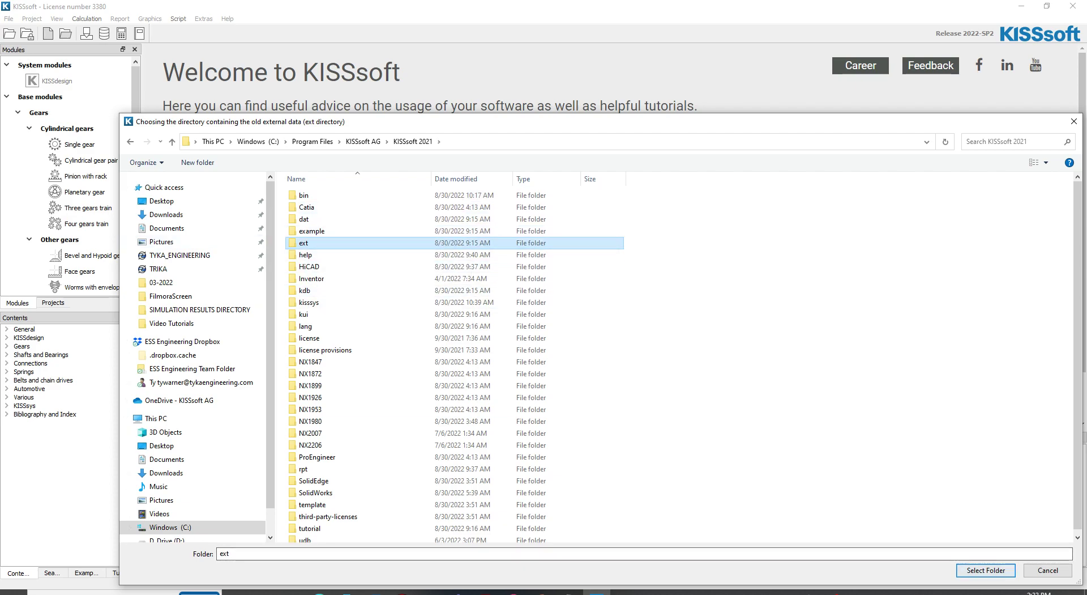
pyautogui.click(986, 570)
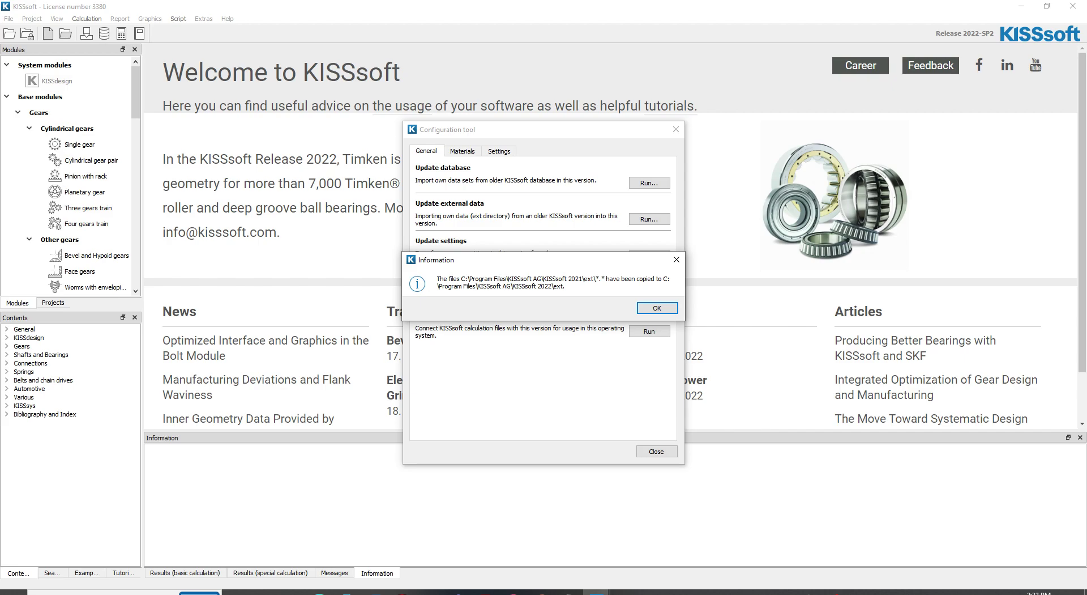
# - Acknowledge all the copy notifications for the ext subfolders and close the Configuration tool
pyautogui.press('Return')
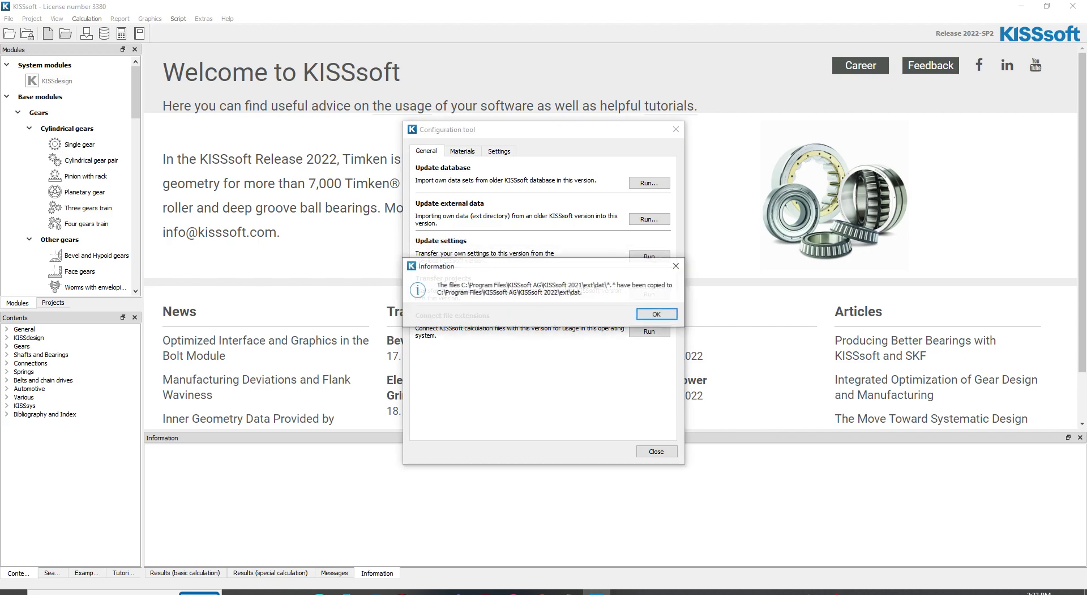
pyautogui.press('Return')
pyautogui.press('Return')
pyautogui.press('Return')
pyautogui.press('Return')
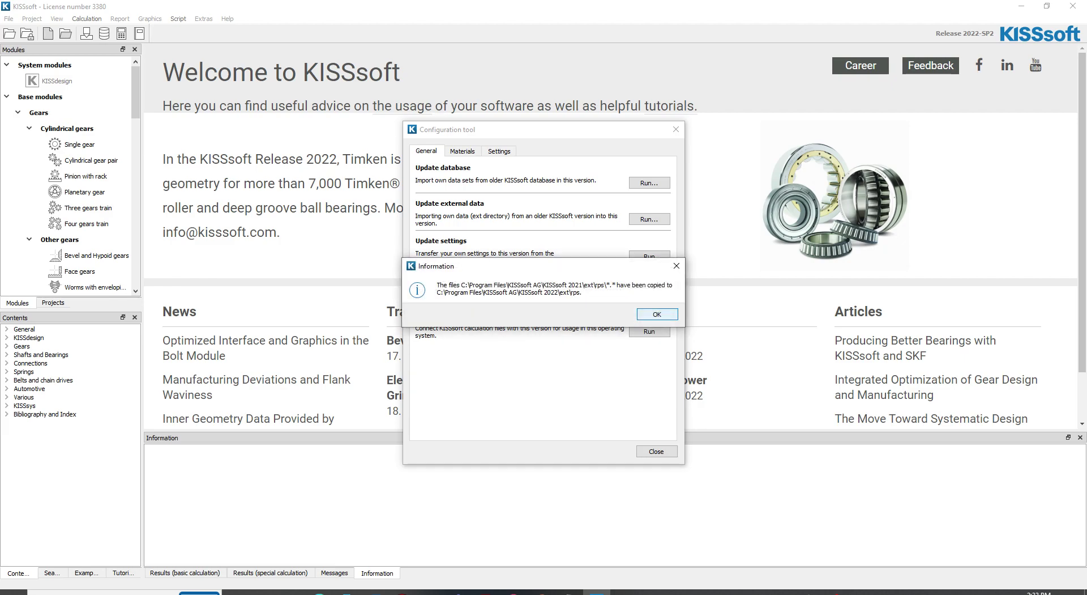
pyautogui.press('Return')
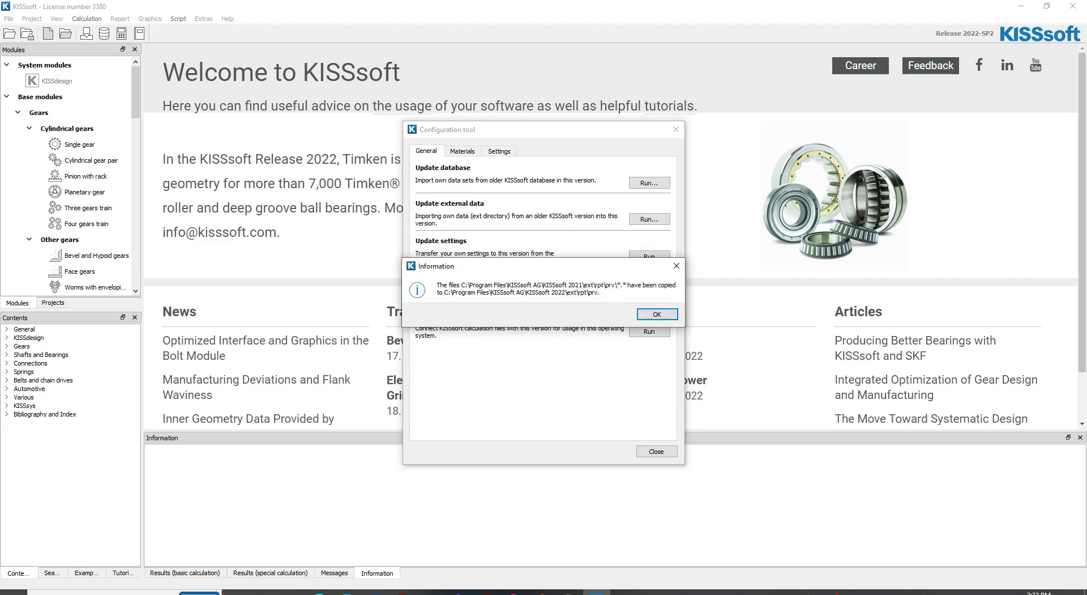
pyautogui.press('Return')
pyautogui.press('Return')
pyautogui.press('Return')
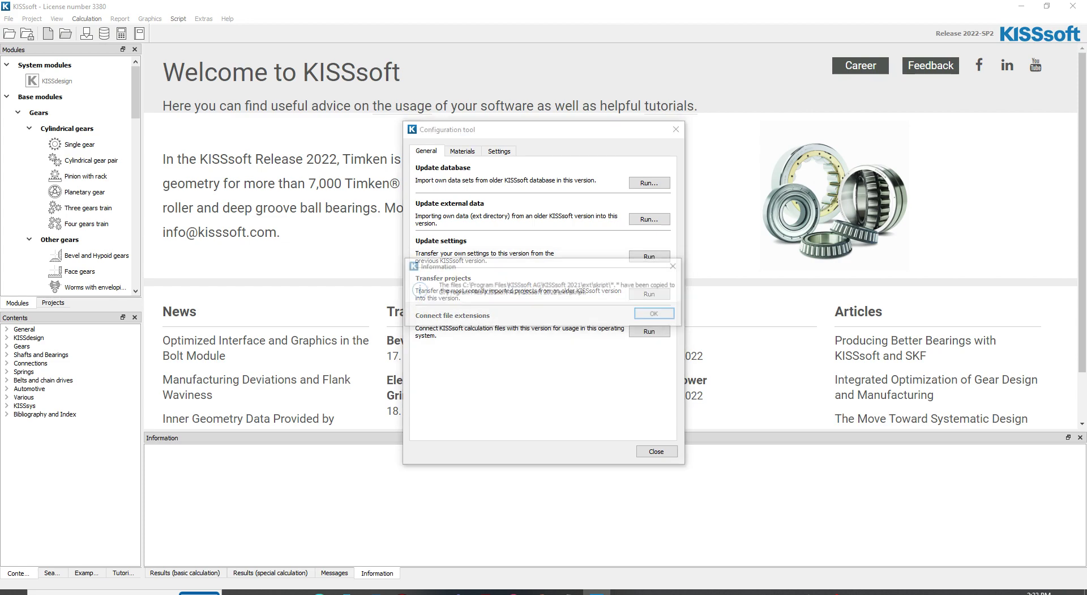
pyautogui.click(657, 451)
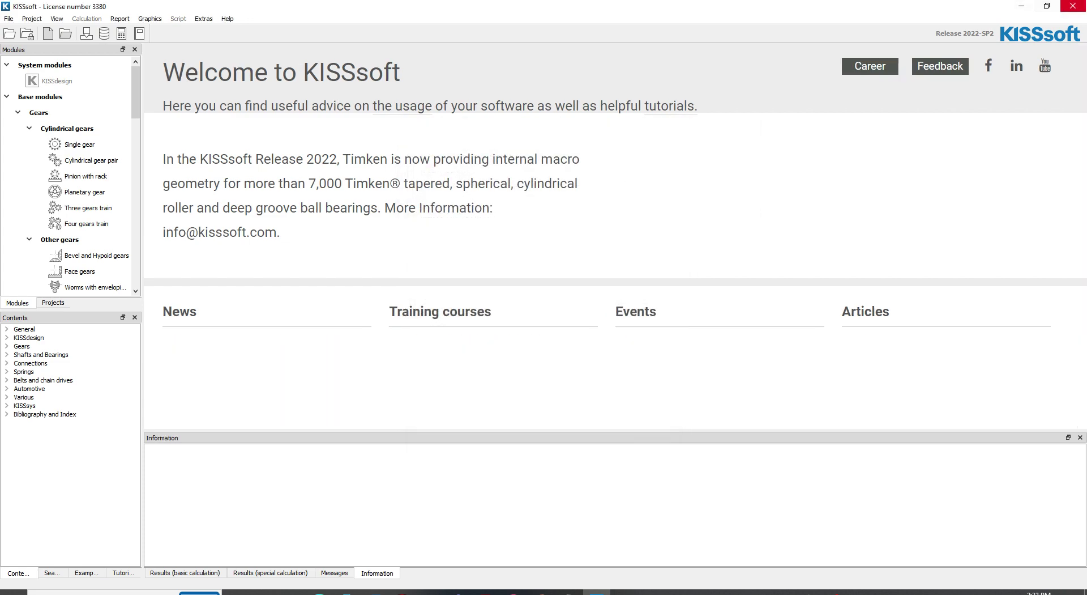
# - Switch to File Explorer and check the imported material files in the ext\dat folder of KISSsoft 2022
pyautogui.click(1022, 7)
pyautogui.moveTo(290, 591)
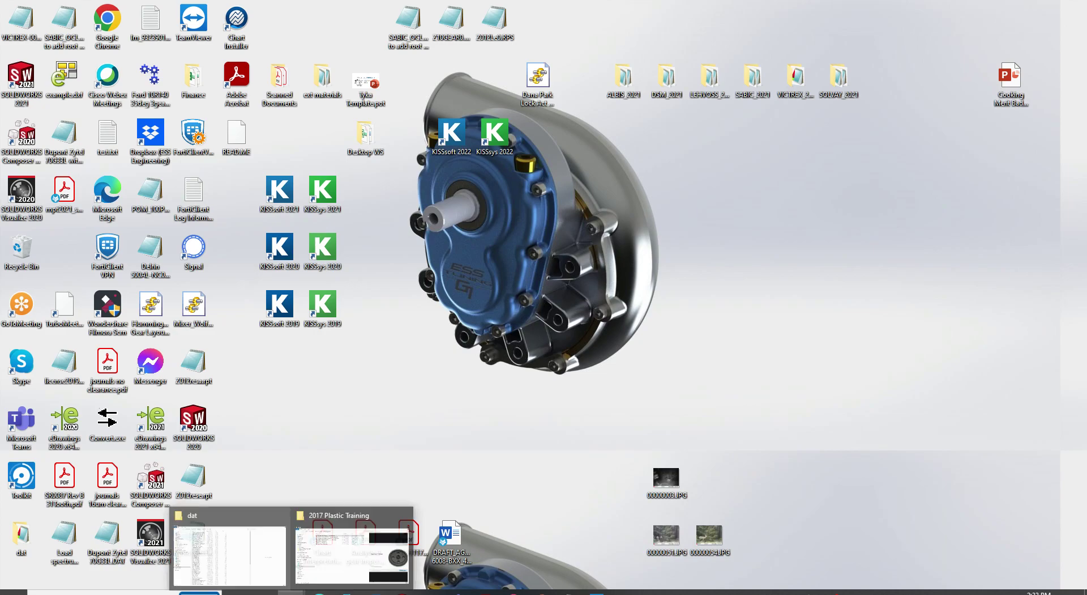
pyautogui.click(354, 549)
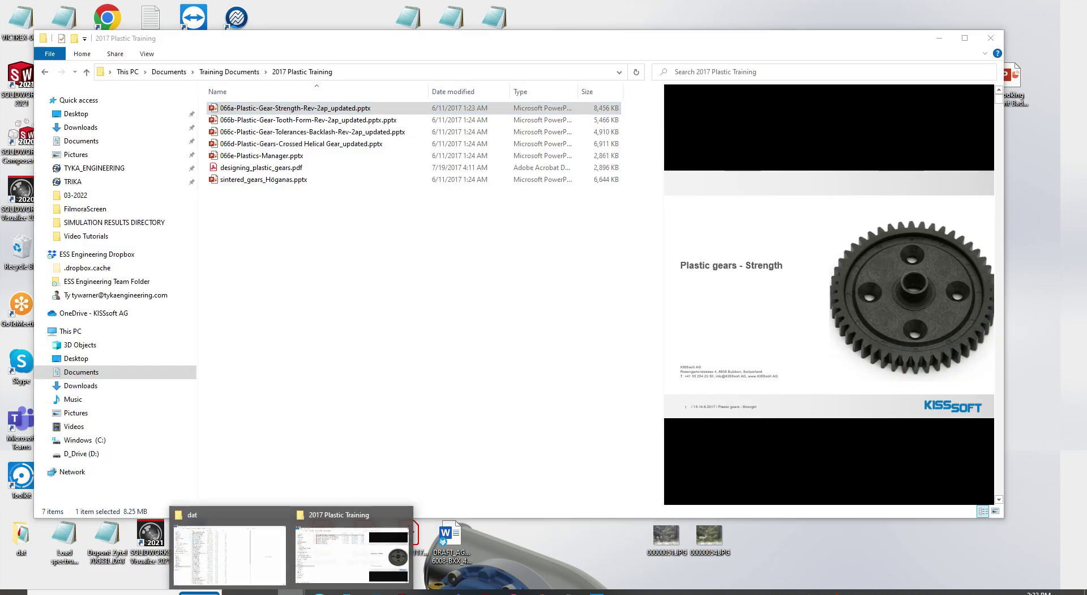
pyautogui.click(226, 547)
pyautogui.click(293, 37)
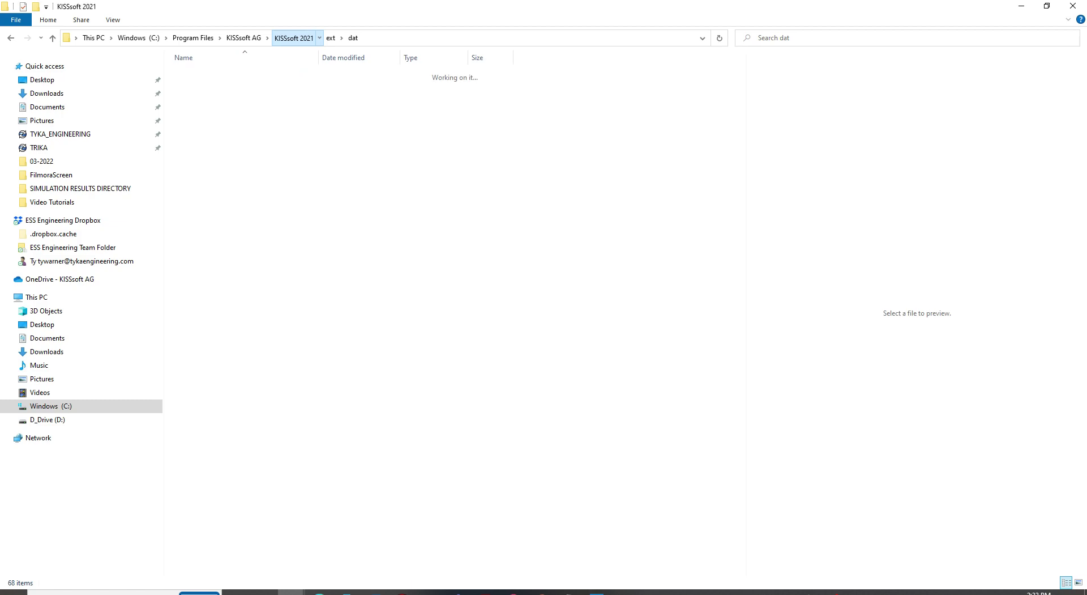
pyautogui.click(244, 38)
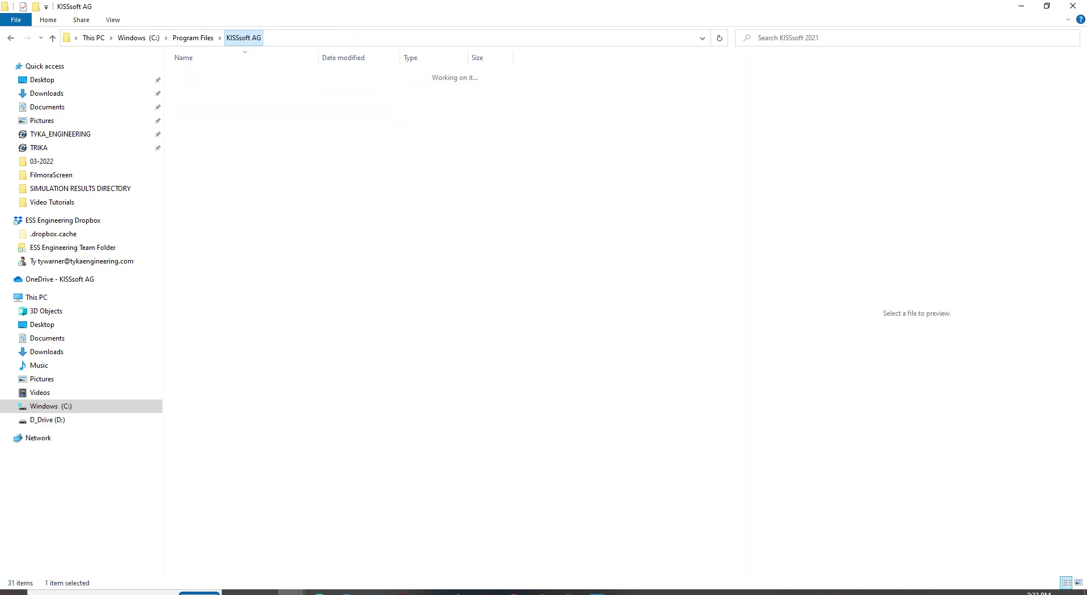
pyautogui.doubleClick(201, 74)
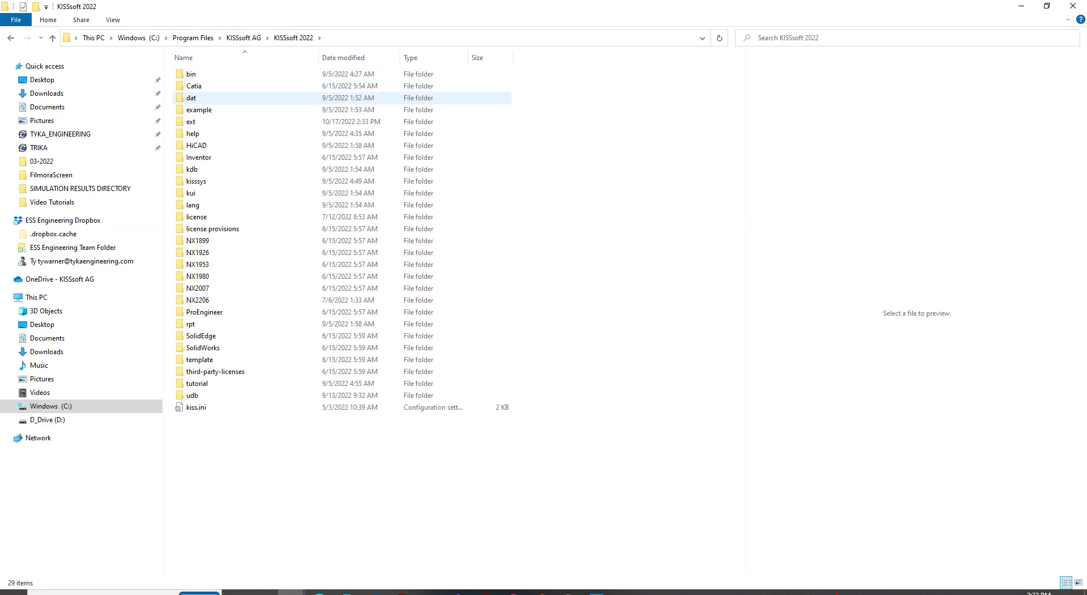
pyautogui.doubleClick(191, 122)
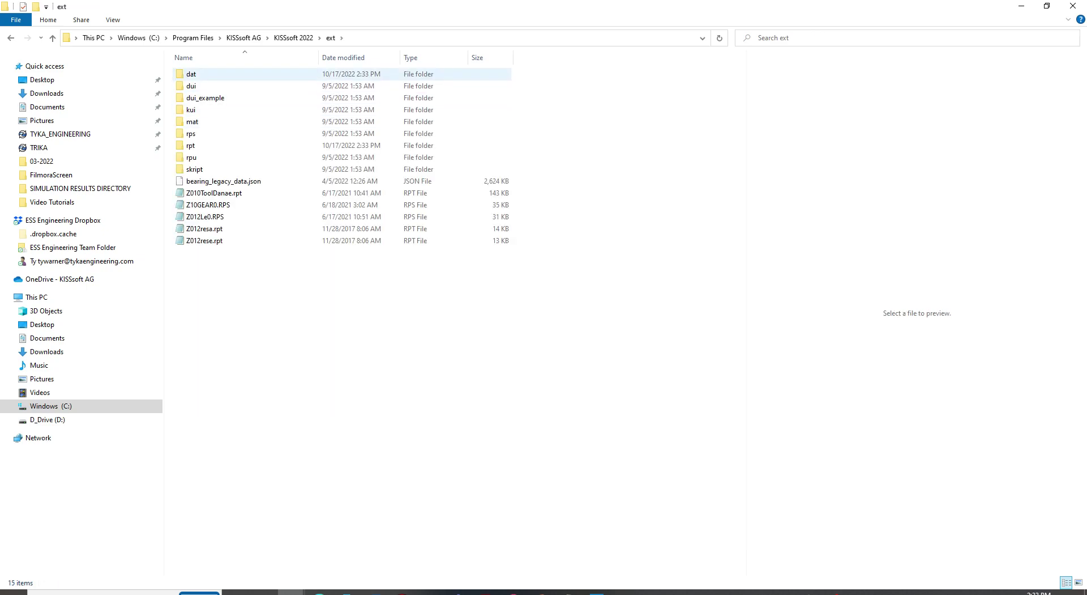
pyautogui.doubleClick(191, 74)
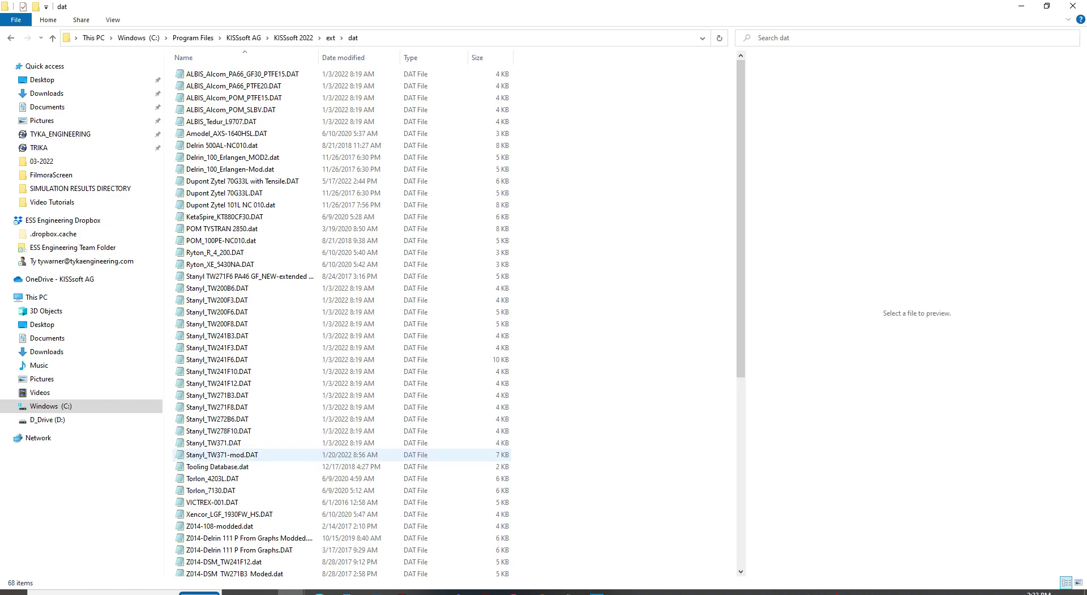
# - Open Stanyl_TW371.DAT and review its friction, water absorption, Young's modulus, ultimate and yield strength tables and limiting temperatures
pyautogui.doubleClick(221, 442)
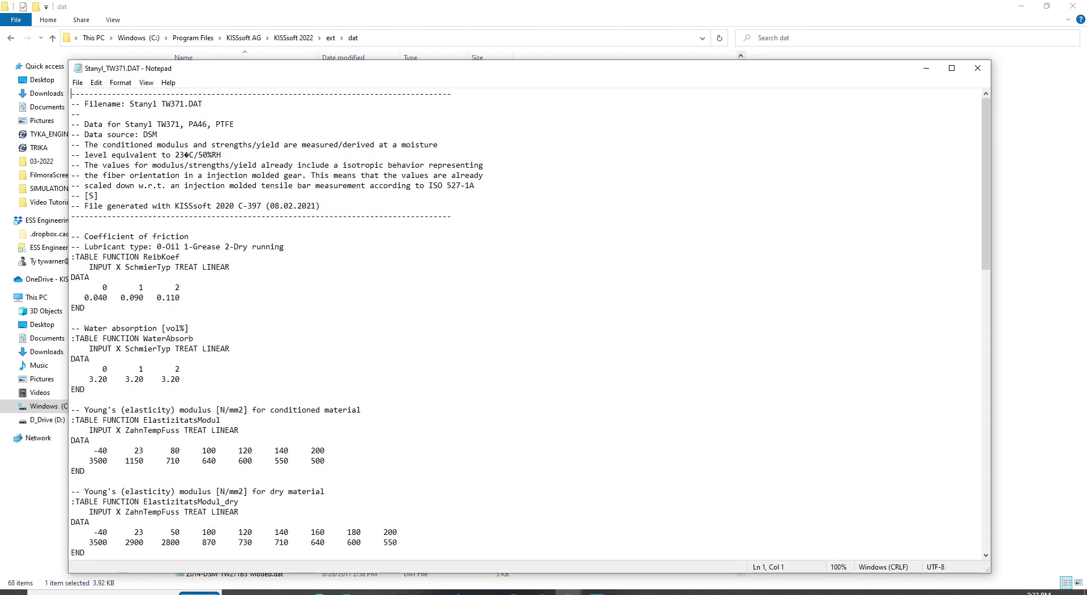
pyautogui.scroll(-6, 530, 324)
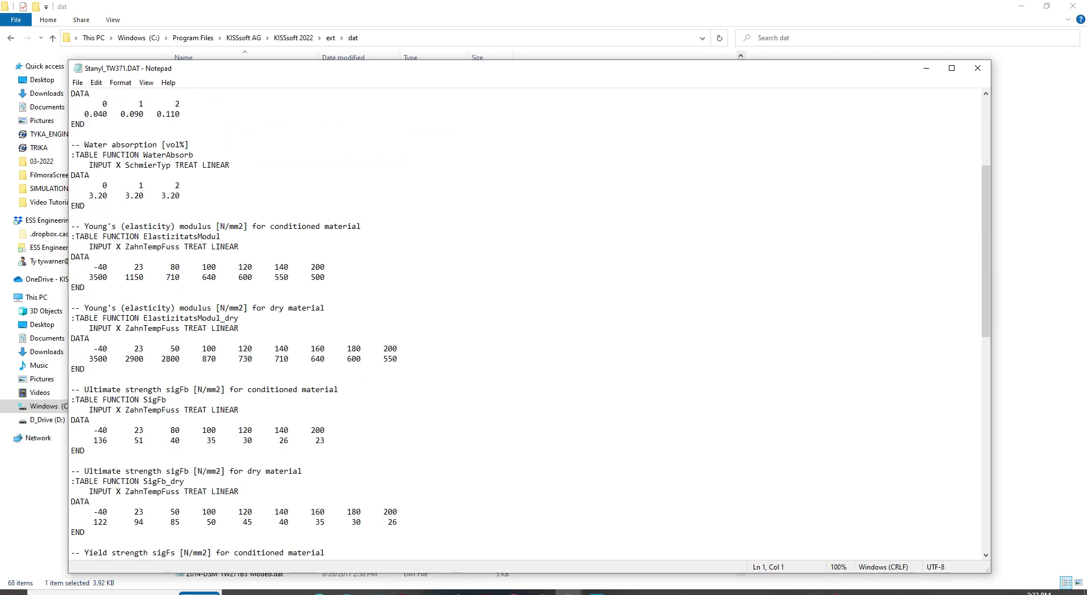
pyautogui.scroll(6, 530, 323)
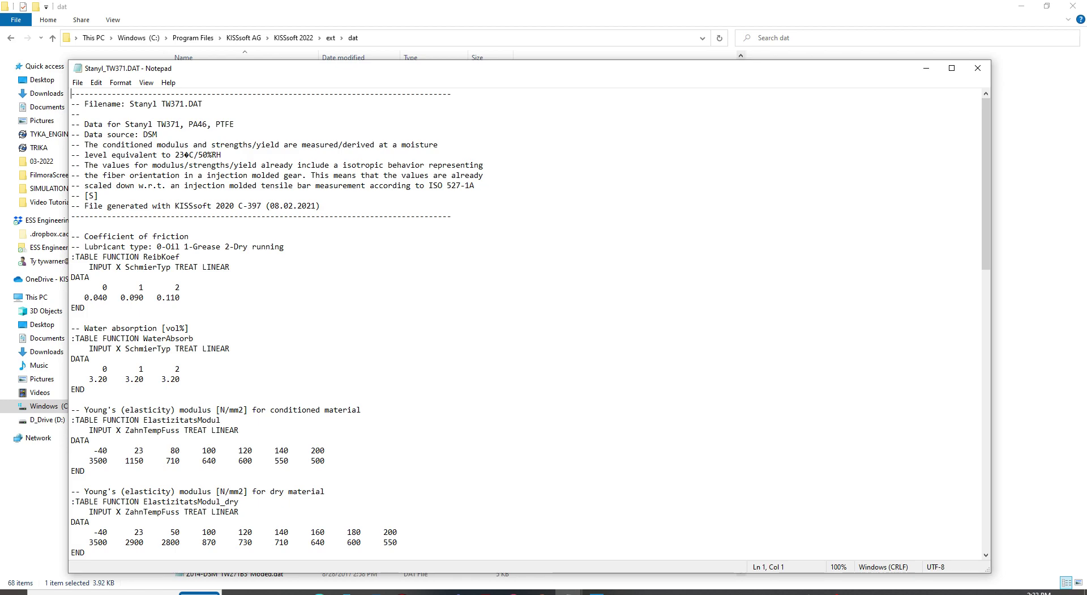
pyautogui.scroll(-7, 530, 323)
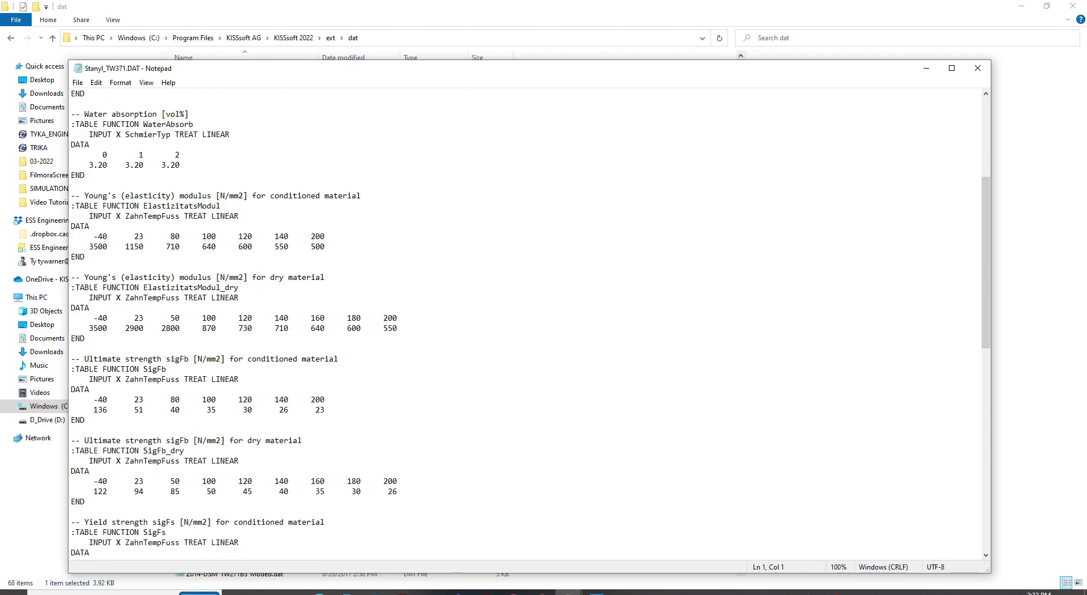
pyautogui.scroll(-5, 530, 324)
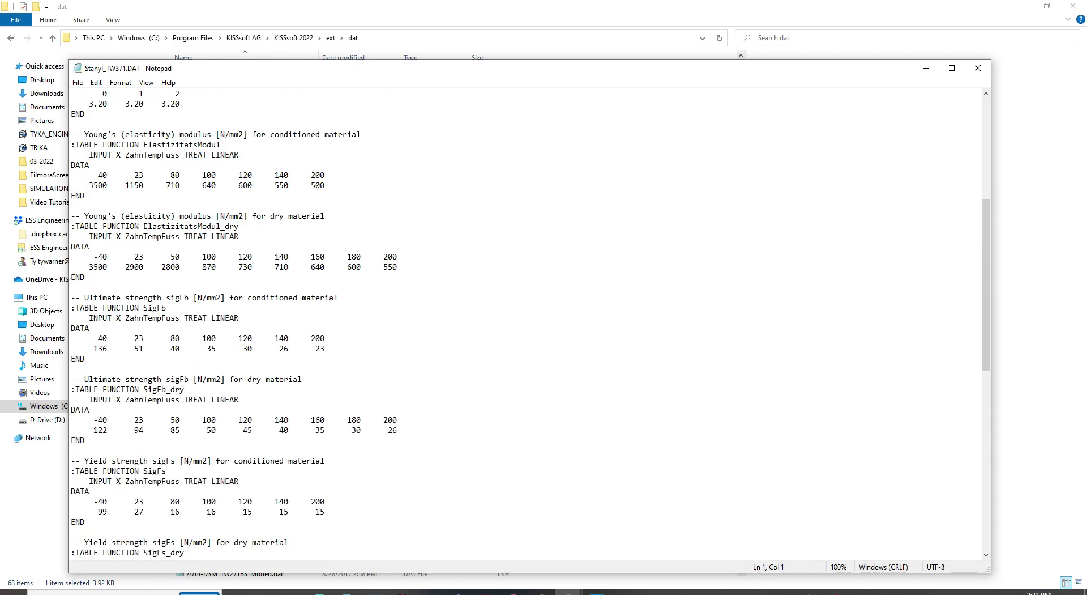
pyautogui.scroll(-3, 530, 324)
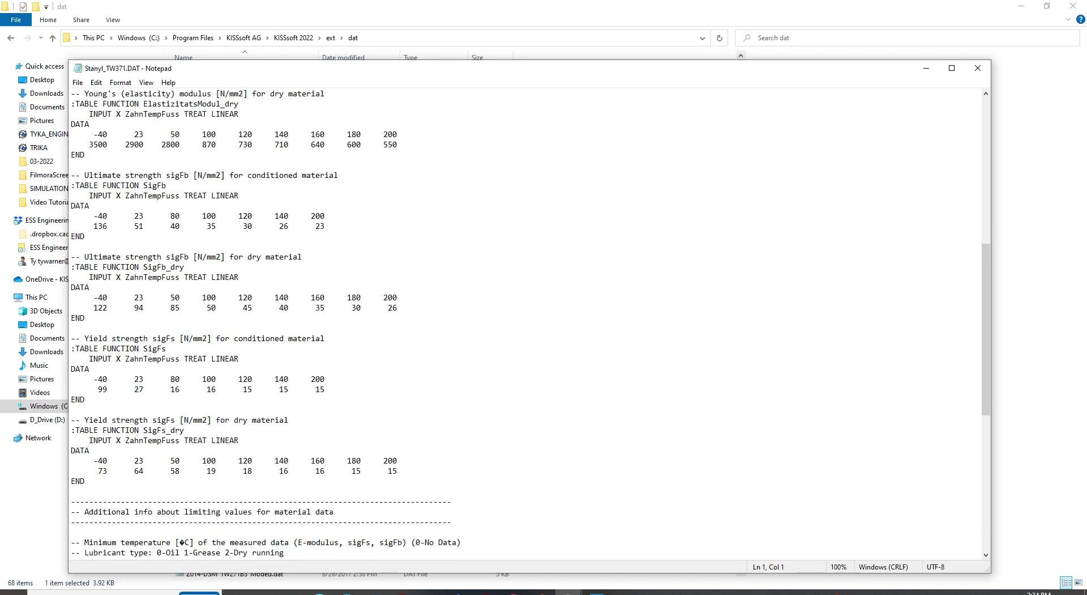
pyautogui.scroll(-1, 530, 323)
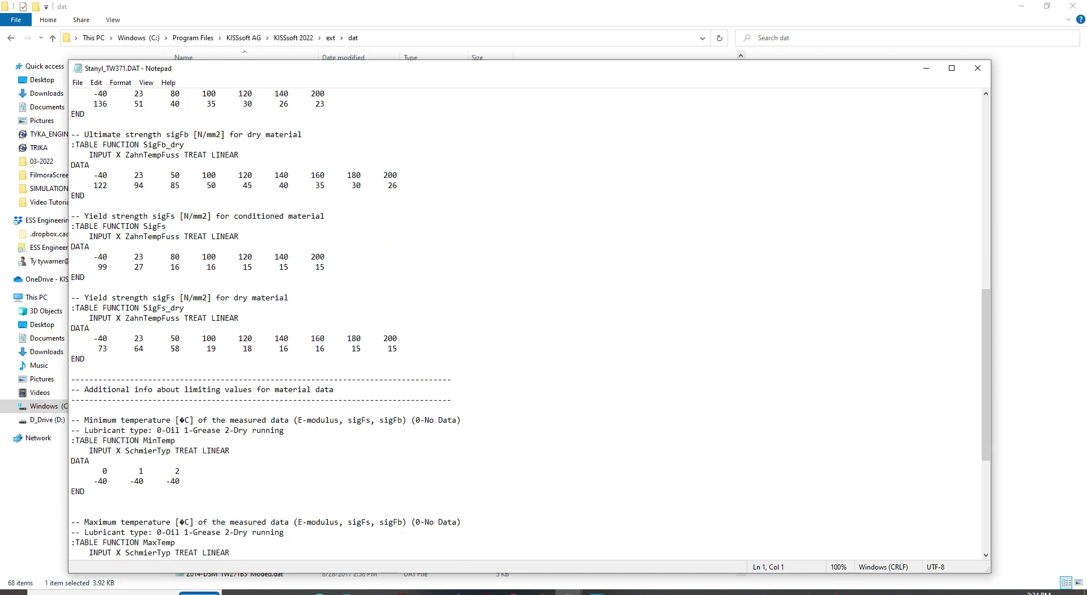
pyautogui.scroll(3, 530, 324)
# - Move the Stanyl file window aside and browse KISSsoft 2022's main dat folder down to the Z014 plastic material files
pyautogui.moveTo(506, 68); pyautogui.dragTo(793, 86)
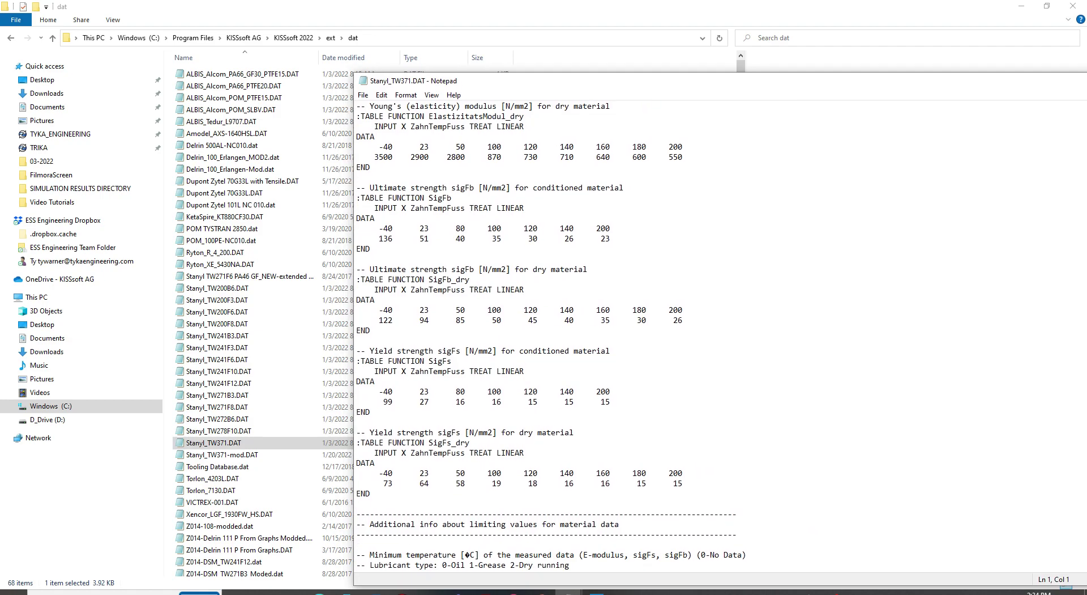
pyautogui.click(293, 37)
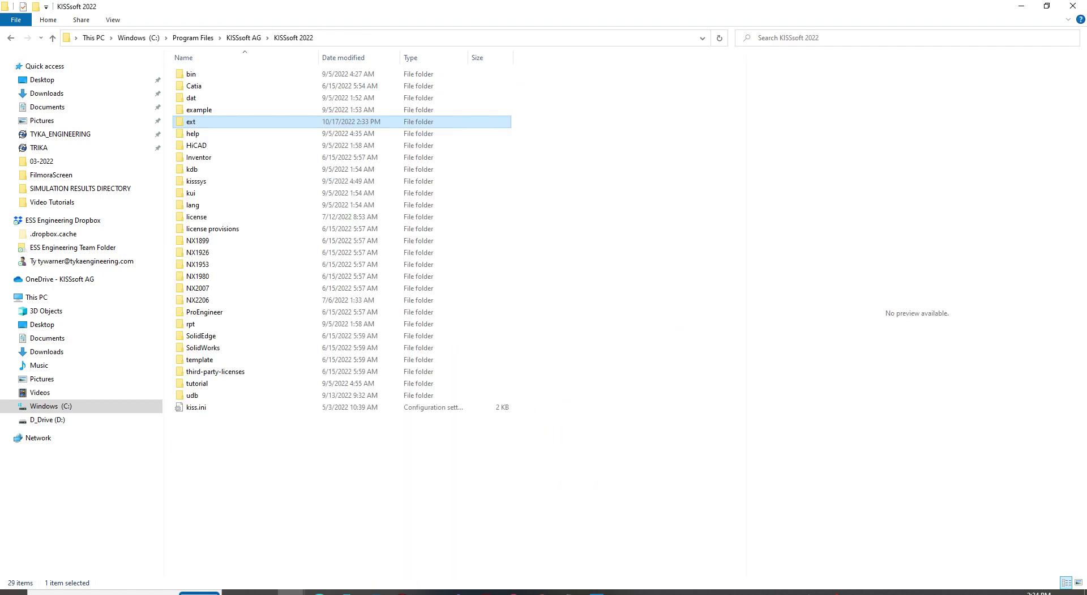
pyautogui.doubleClick(195, 99)
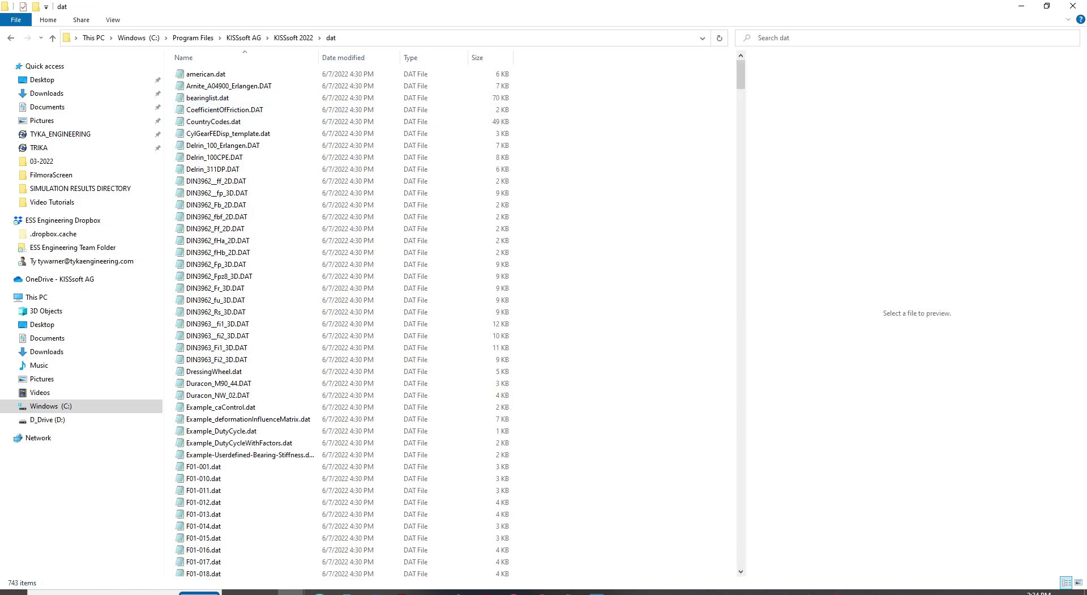
pyautogui.scroll(-20, 244, 263)
pyautogui.scroll(-20, 243, 272)
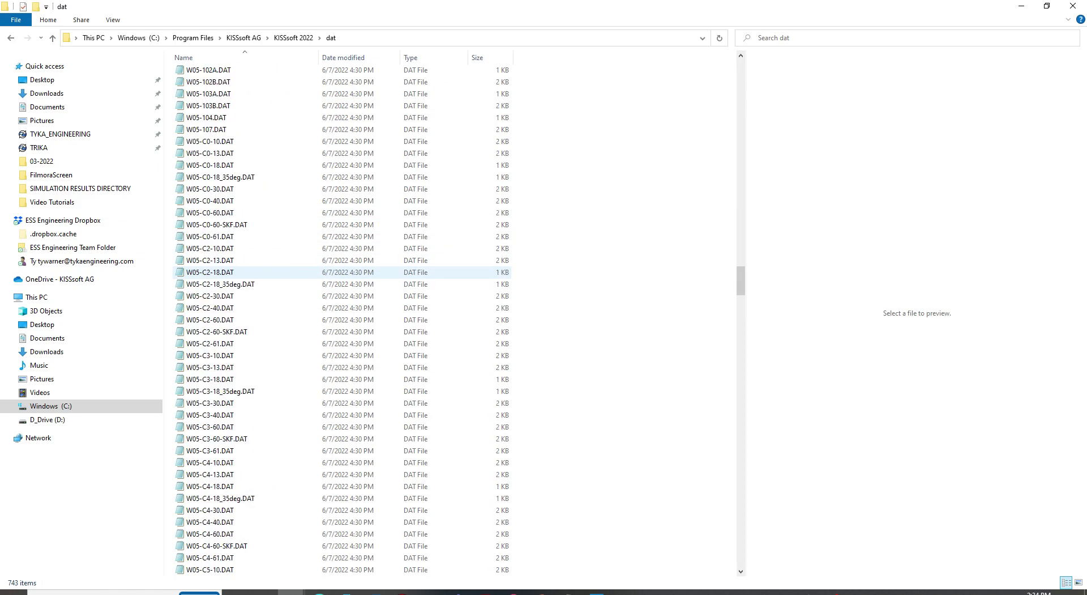
pyautogui.scroll(-20, 243, 272)
pyautogui.scroll(-20, 244, 272)
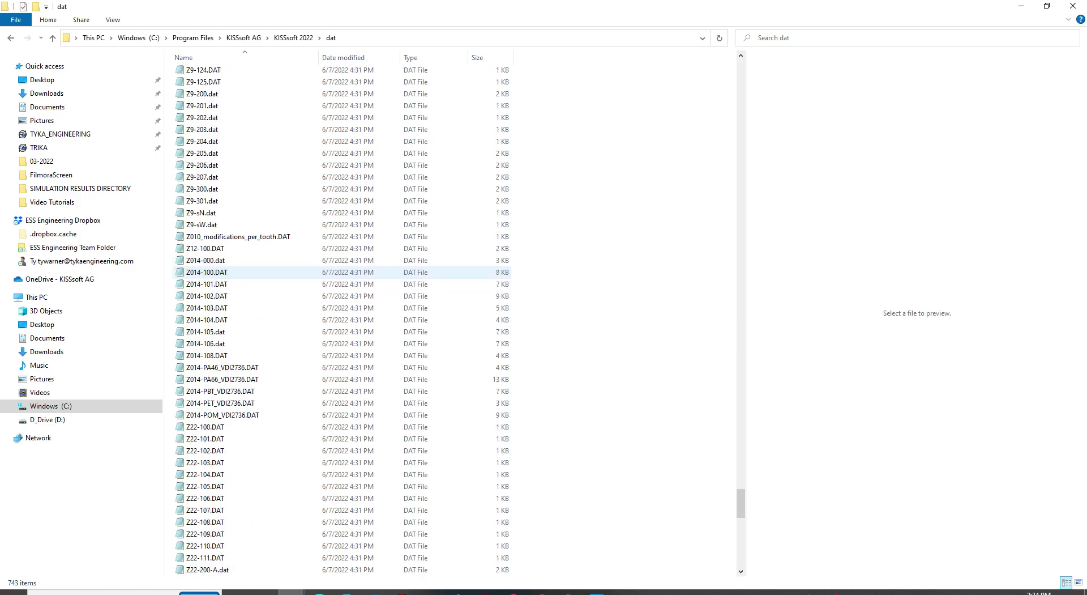
pyautogui.scroll(-5, 244, 272)
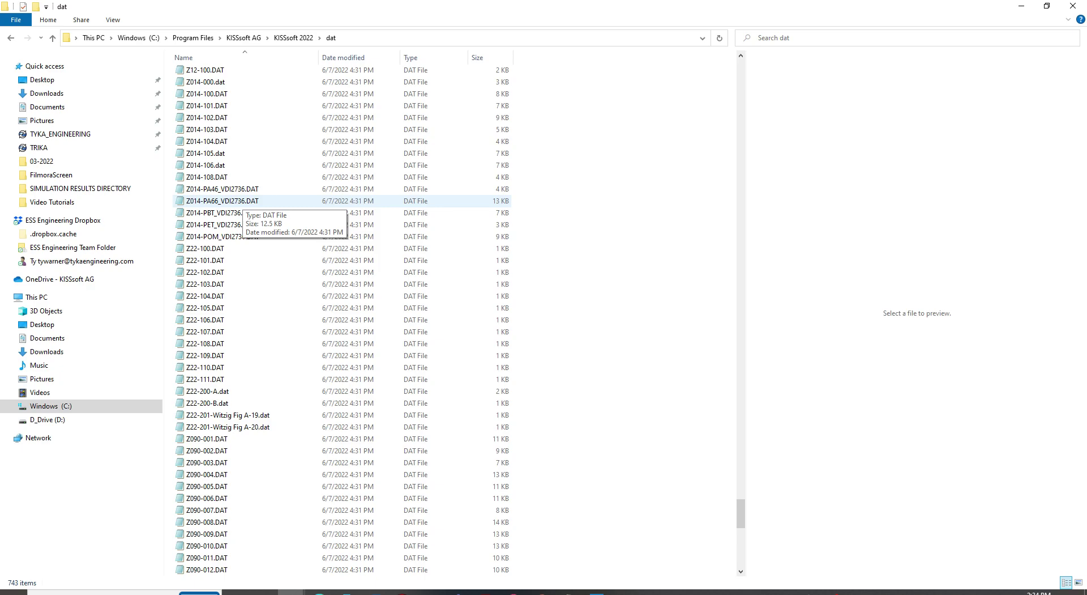
# - Open Z014-PA66_VDI2736.DAT and examine the tooth flank strength sigHlim tables for oil and grease lubrication
pyautogui.doubleClick(238, 201)
pyautogui.scroll(-8, 238, 200)
pyautogui.scroll(-18, 237, 201)
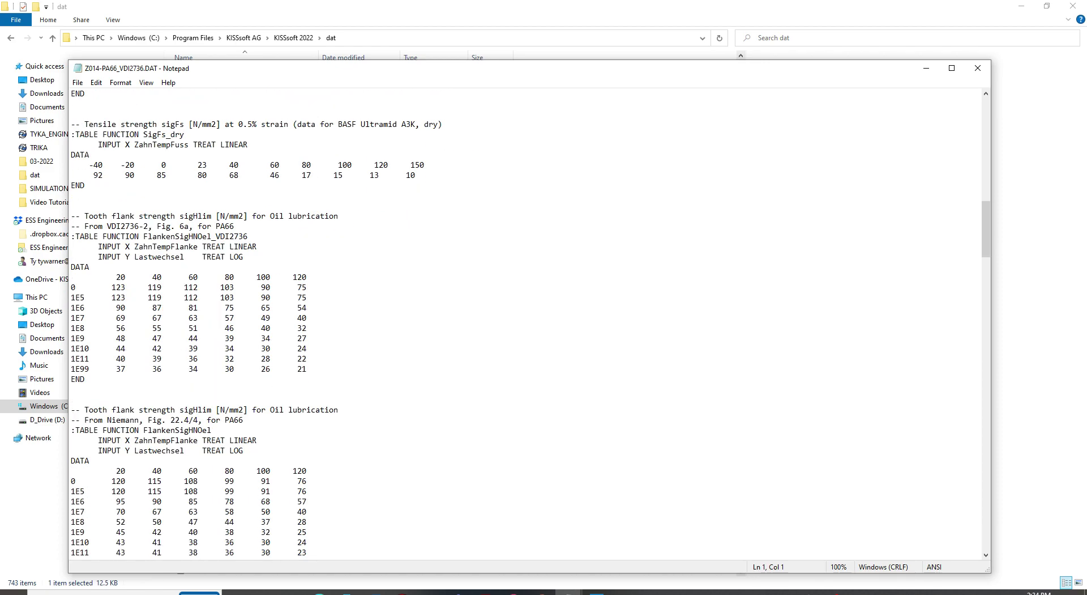
pyautogui.scroll(-2, 530, 323)
pyautogui.scroll(-5, 529, 323)
pyautogui.scroll(5, 530, 322)
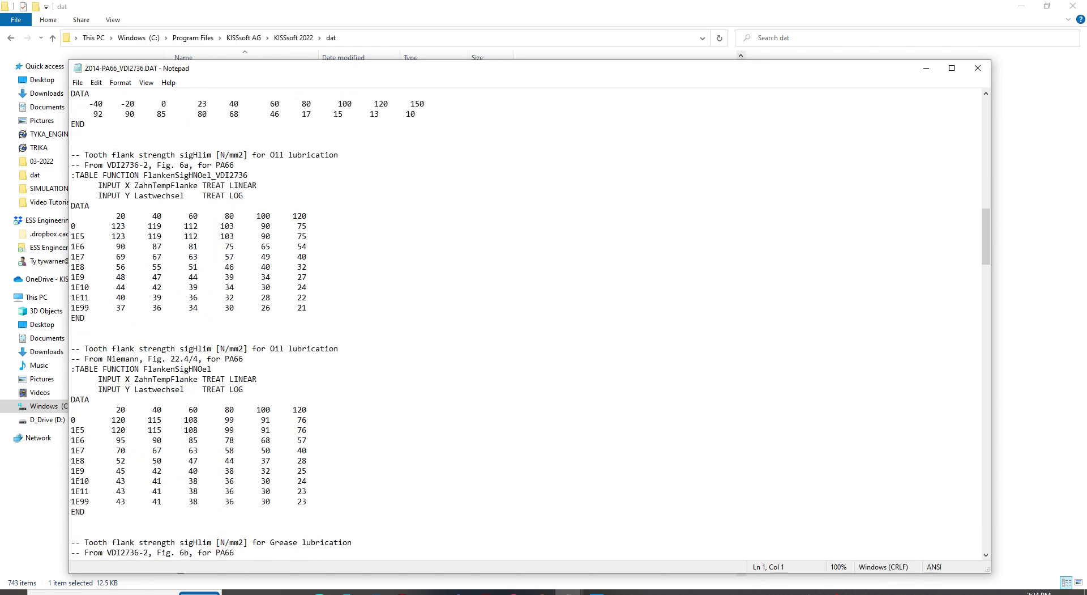
pyautogui.scroll(-6, 529, 323)
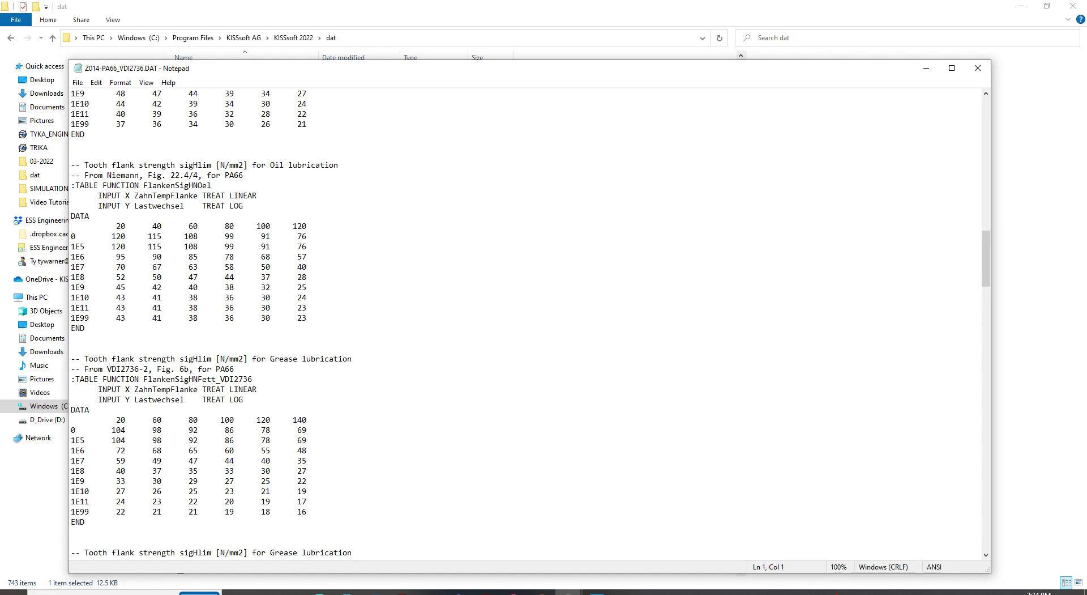
# - Examine the PA66 file's grease and dry-running sigHlim tables and its tooth root strength sigFlim tables
pyautogui.scroll(-9, 529, 323)
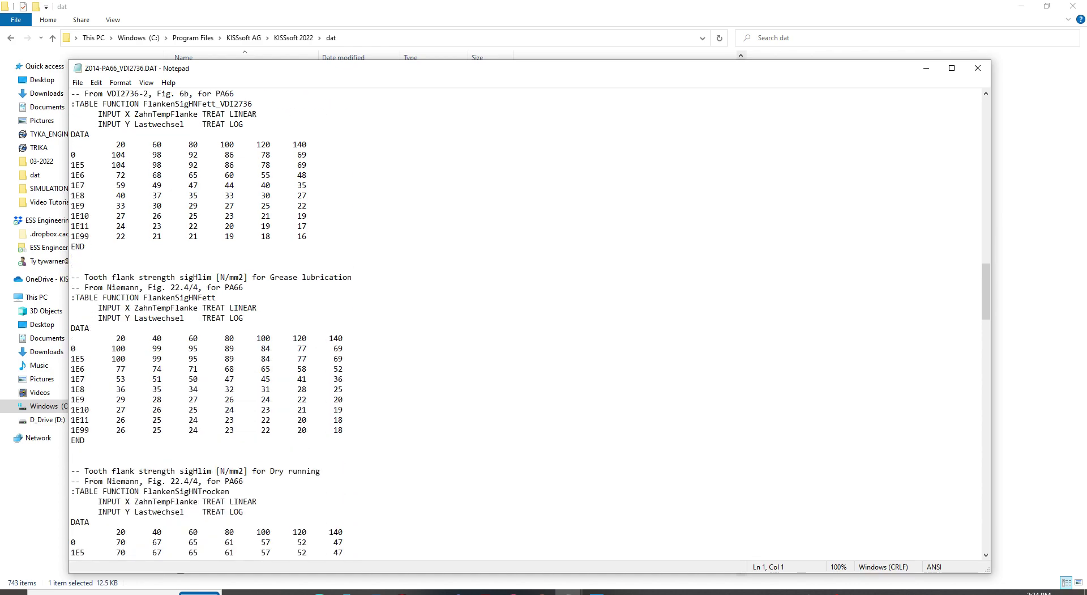
pyautogui.scroll(-3, 529, 323)
pyautogui.scroll(-7, 529, 323)
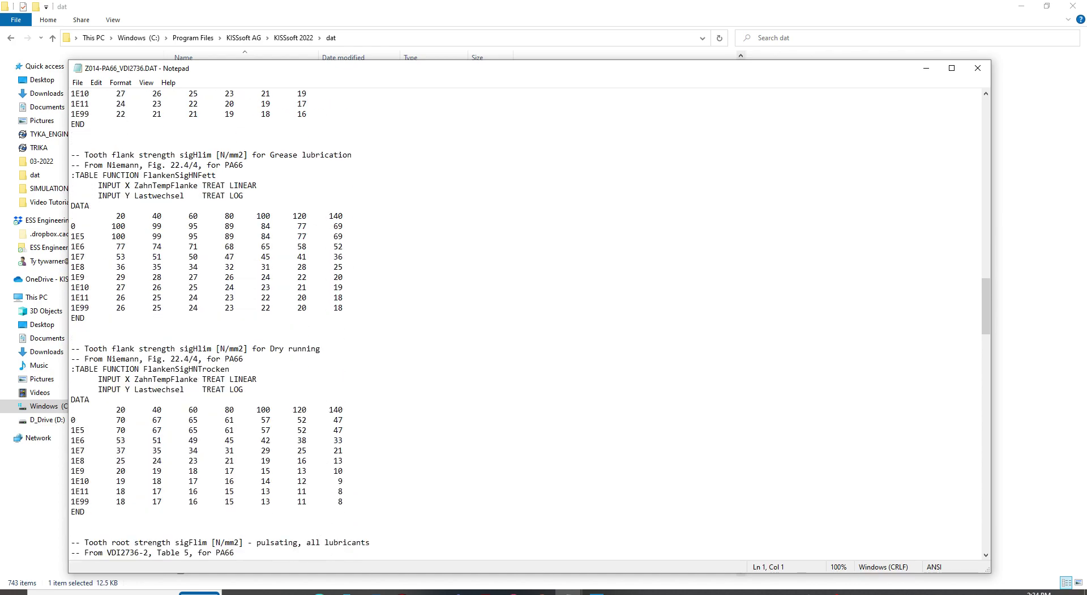
pyautogui.moveTo(93, 429); pyautogui.dragTo(84, 501)
pyautogui.click(301, 461)
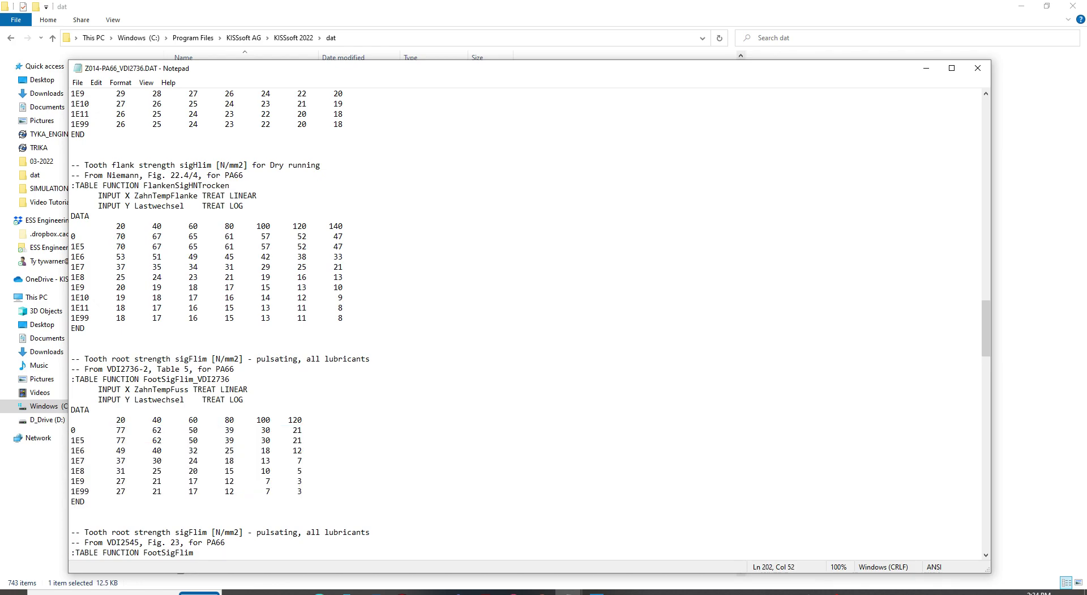
pyautogui.scroll(-4, 530, 323)
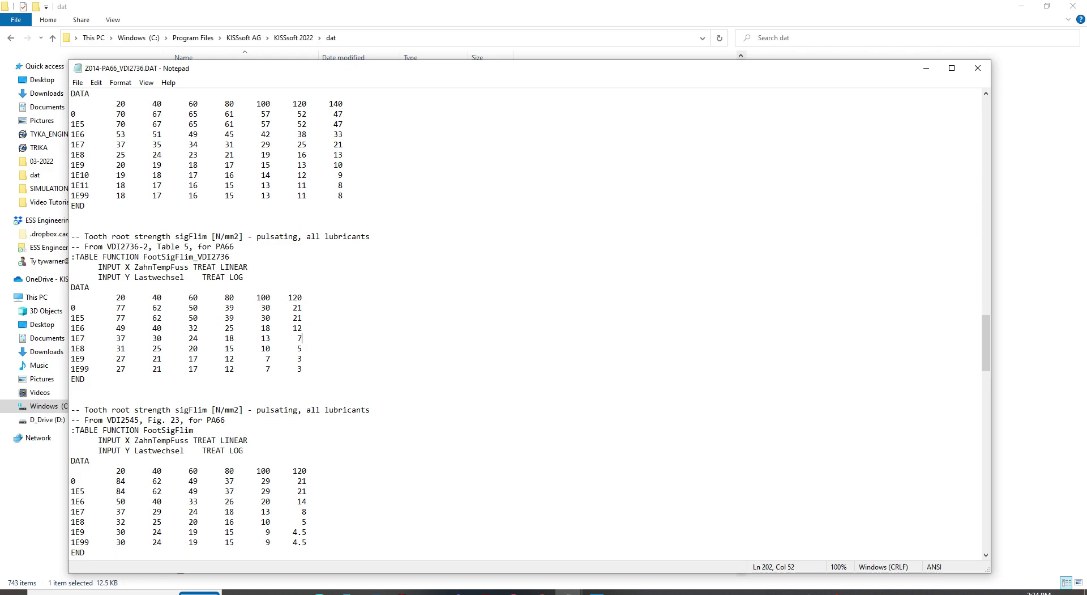
pyautogui.scroll(-2, 530, 323)
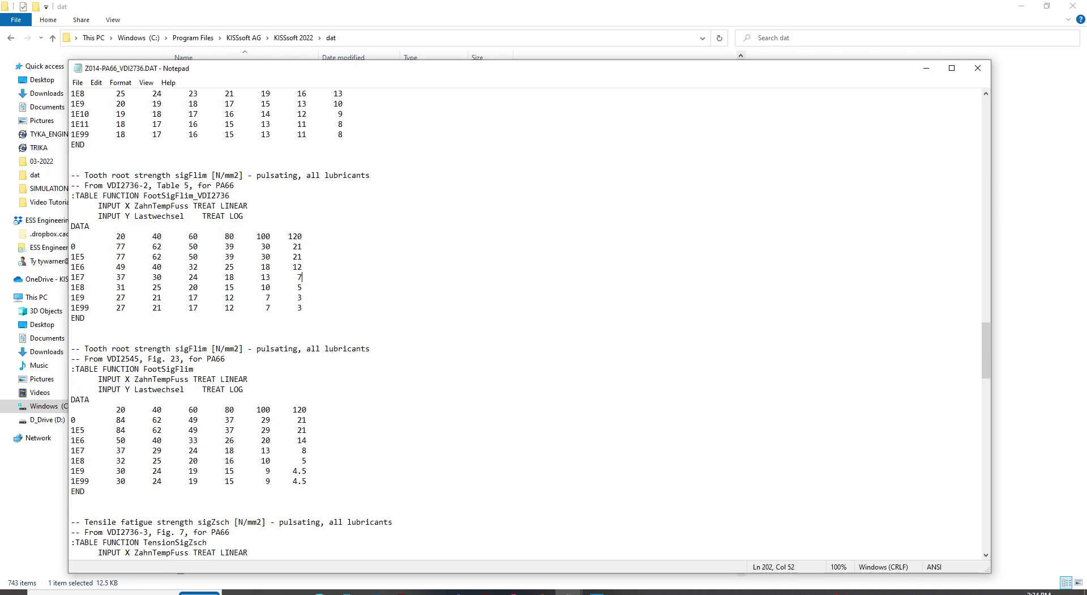
# - Copy the complete tooth root strength sigFlim table from VDI2736-2, Table 5, including its comment lines, in the PA66 file
pyautogui.moveTo(71, 175); pyautogui.dragTo(85, 318)
pyautogui.rightClick(211, 294)
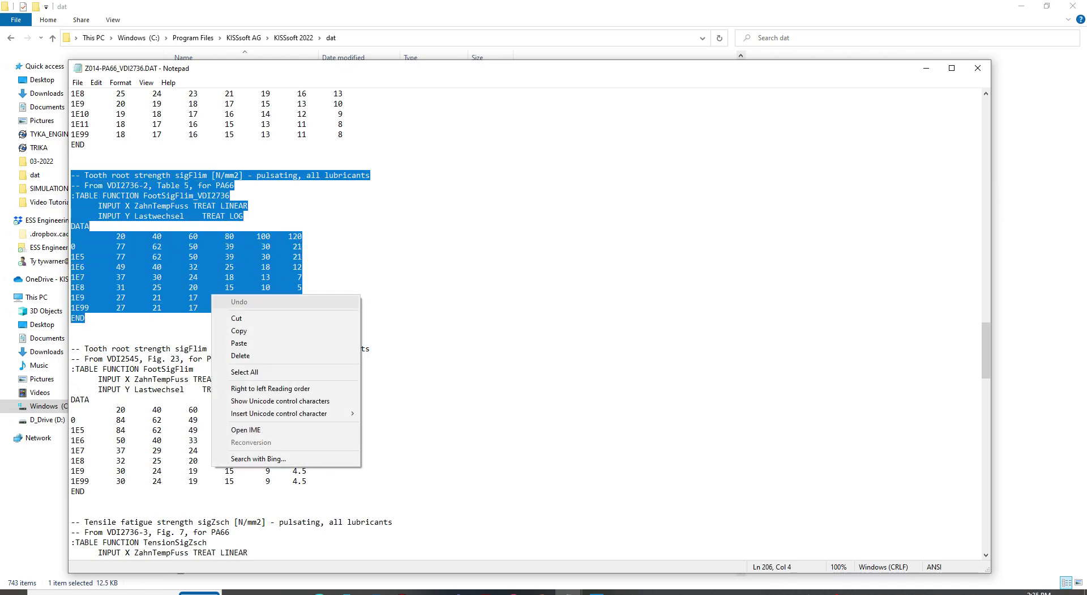
pyautogui.click(237, 332)
pyautogui.click(302, 297)
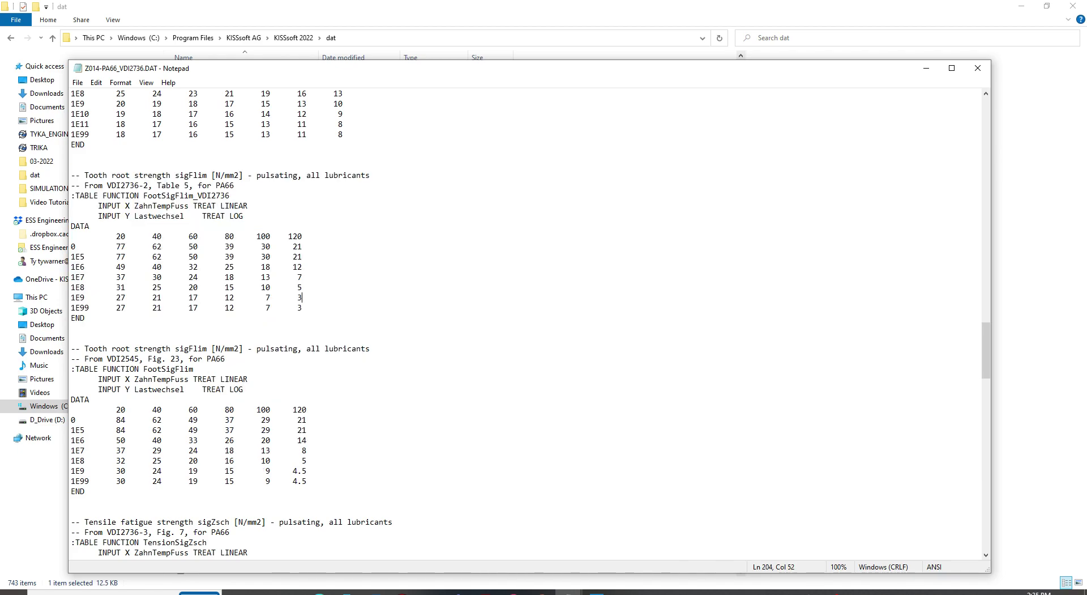
# - Paste the copied sigFlim table into Stanyl_TW371.DAT below the dry-material yield strength table, with blank lines separating the two
pyautogui.click(569, 592)
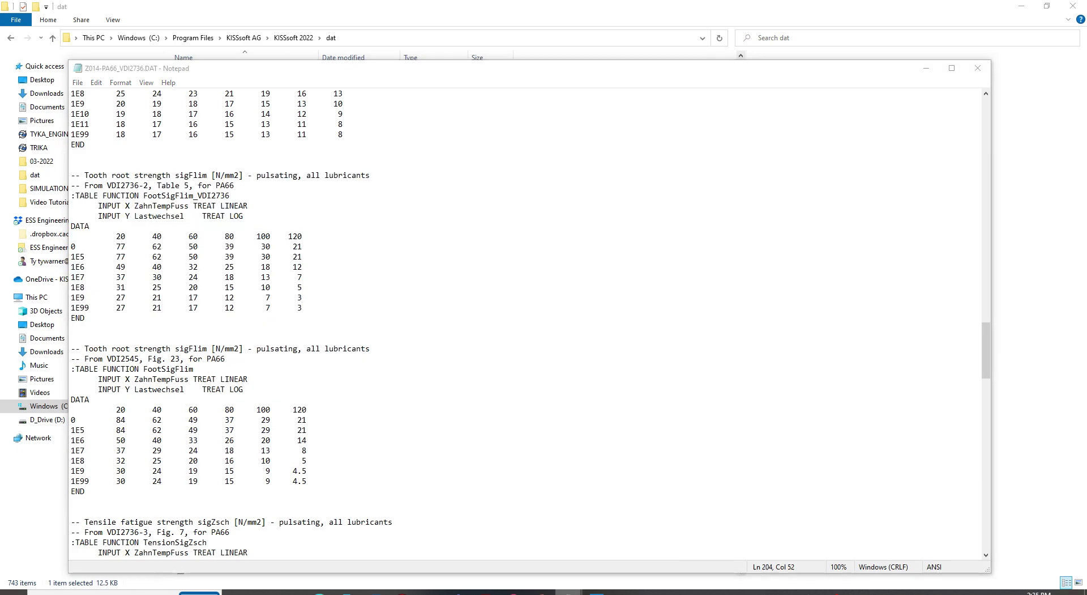
pyautogui.click(568, 549)
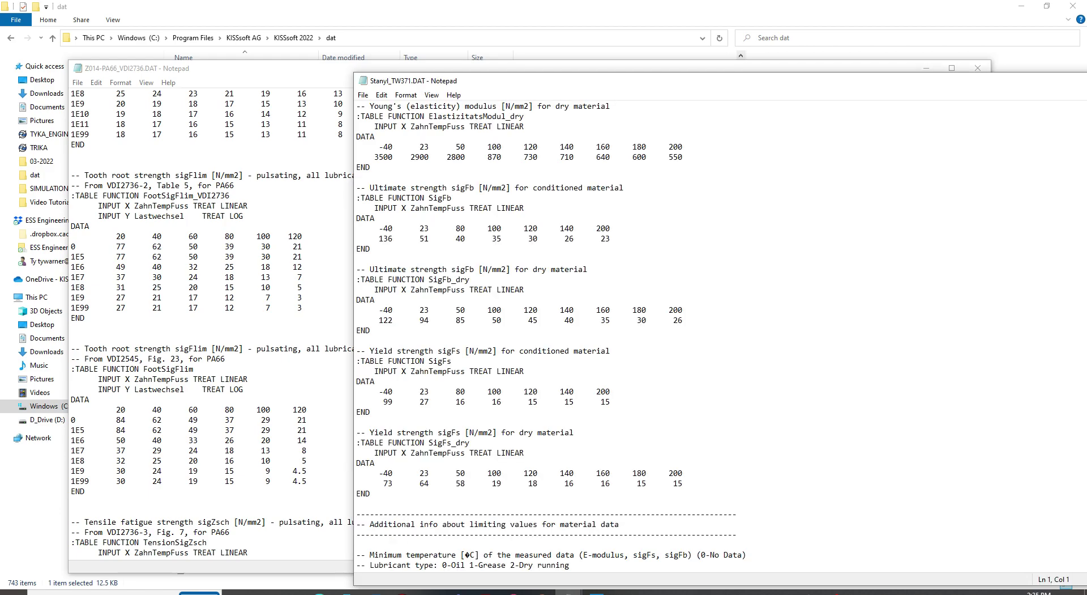
pyautogui.moveTo(566, 81); pyautogui.dragTo(245, 19)
pyautogui.scroll(-11, 453, 283)
pyautogui.scroll(5, 35, 258)
pyautogui.click(35, 259)
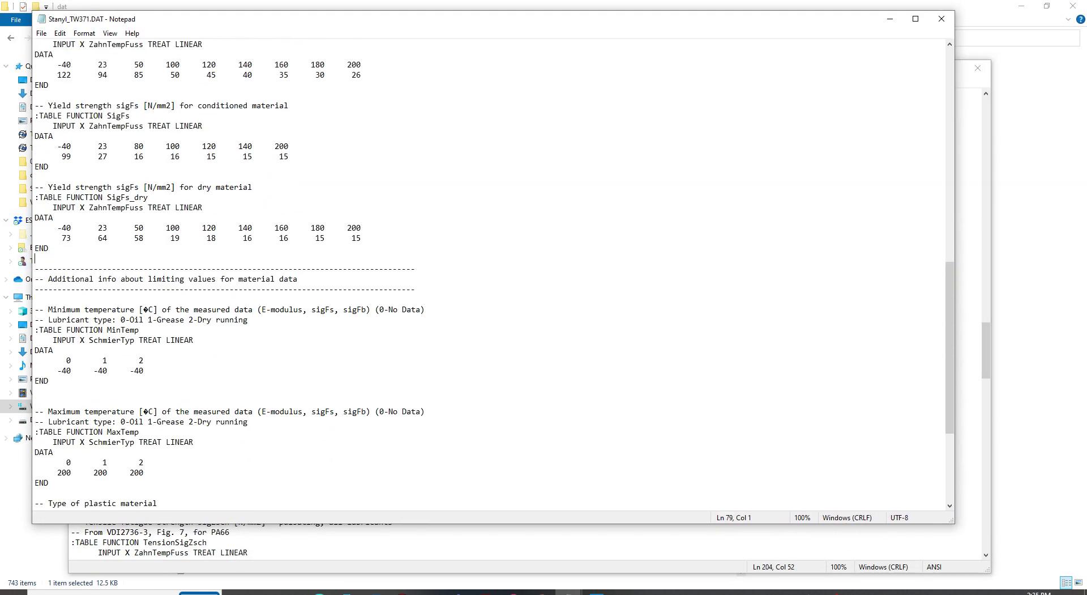
pyautogui.rightClick(48, 258)
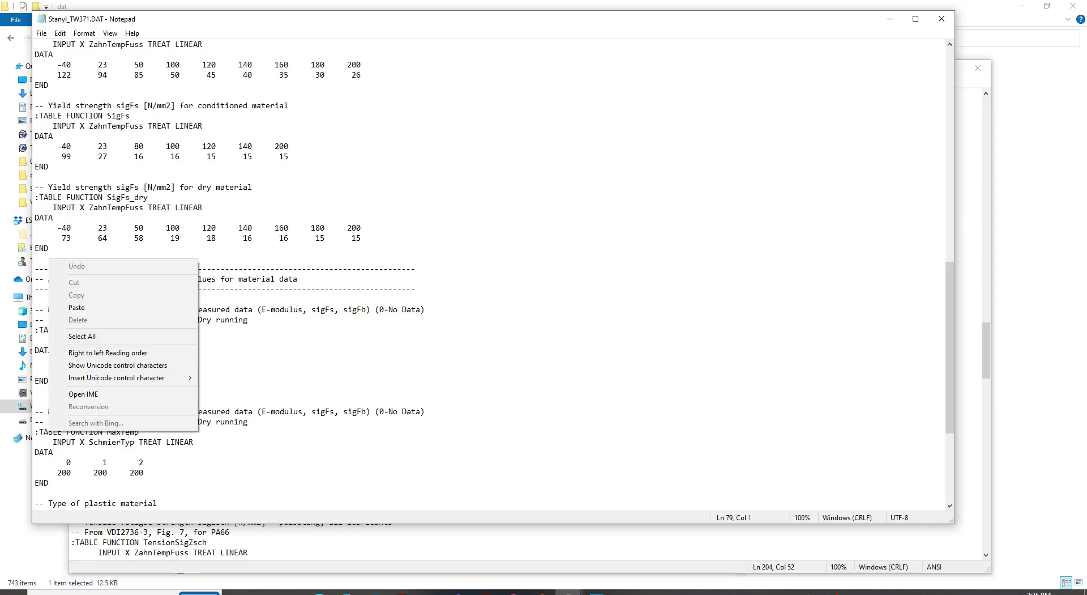
pyautogui.click(68, 307)
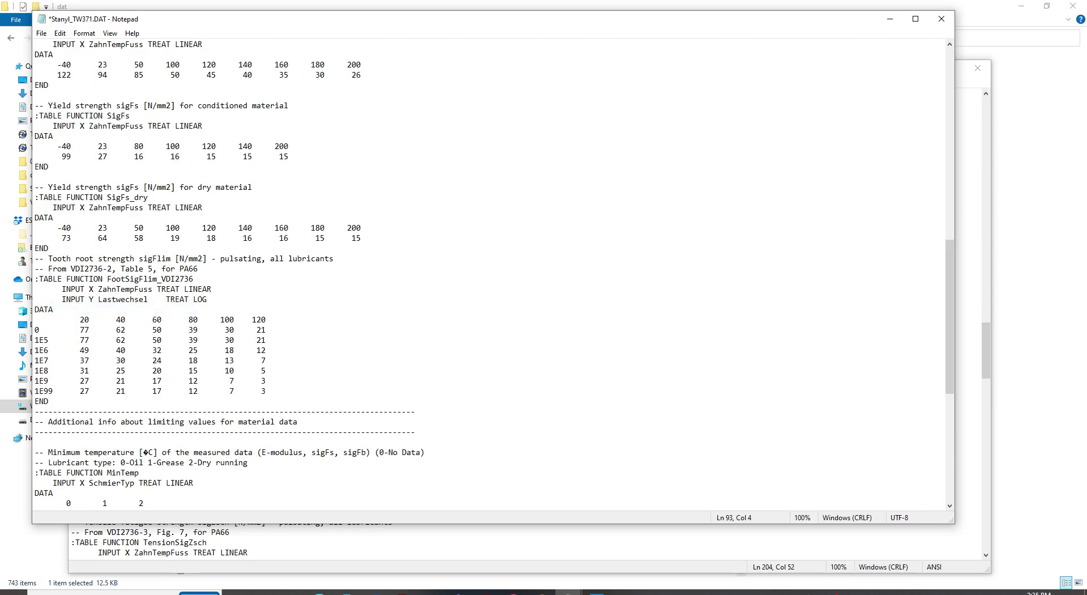
pyautogui.press('Return')
pyautogui.press('Return')
pyautogui.click(267, 360)
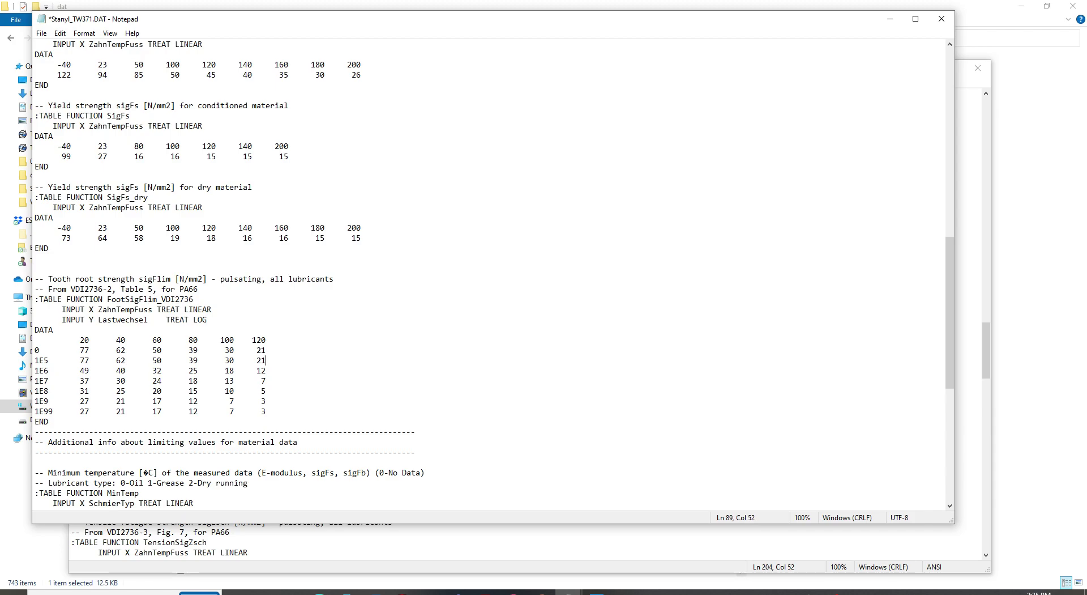
# - Highlight the 1E5 to 1E8 rows of the pasted table and close Stanyl_TW371.DAT without saving the changes
pyautogui.moveTo(34, 360); pyautogui.dragTo(35, 391)
pyautogui.click(84, 391)
pyautogui.click(942, 19)
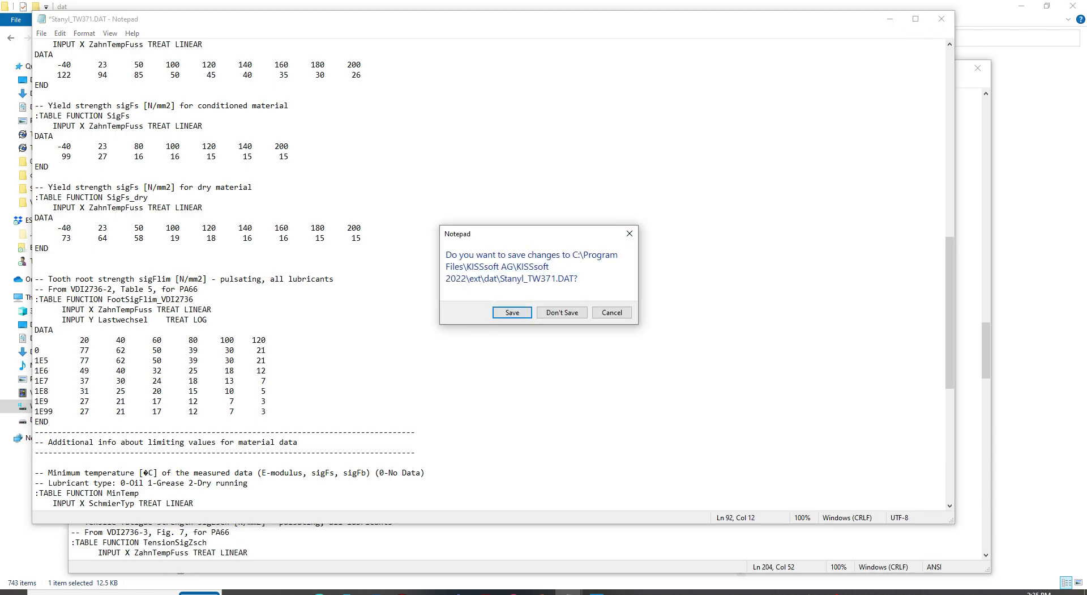
pyautogui.click(562, 313)
# - Move the PA66 file window aside, go to KISSsoft 2022's ext\dat folder and open Stanyl_TW371-mod.DAT
pyautogui.moveTo(431, 71); pyautogui.dragTo(838, 64)
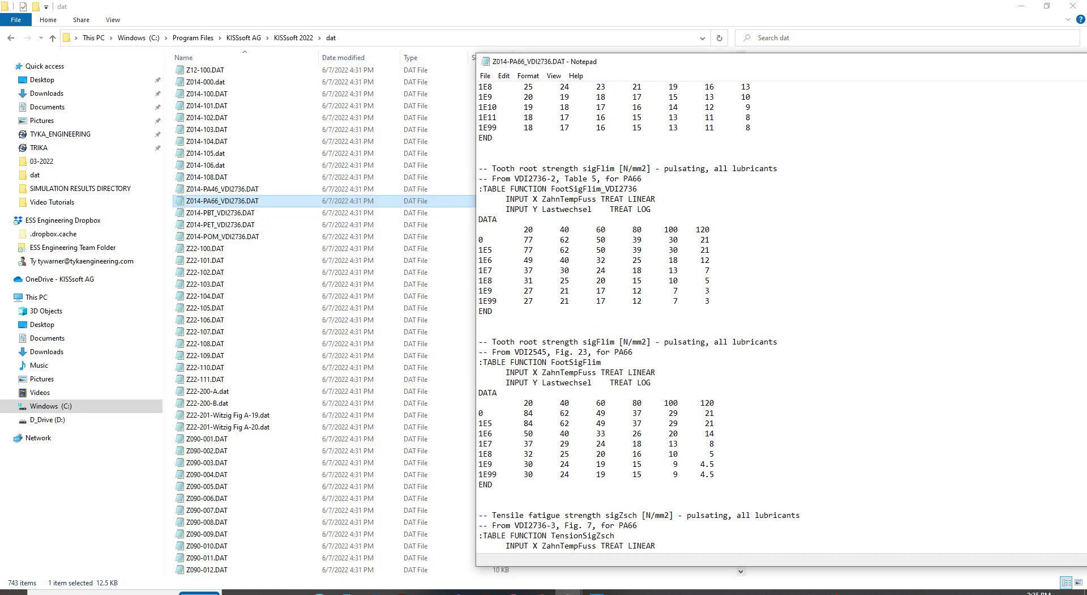
pyautogui.scroll(-2, 255, 260)
pyautogui.click(294, 37)
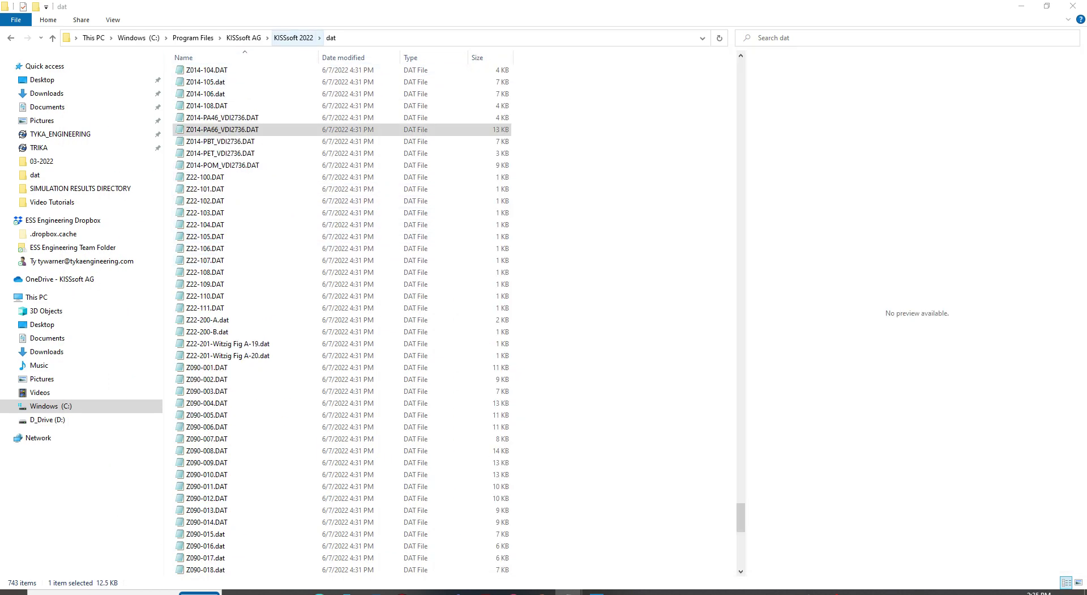
pyautogui.doubleClick(192, 121)
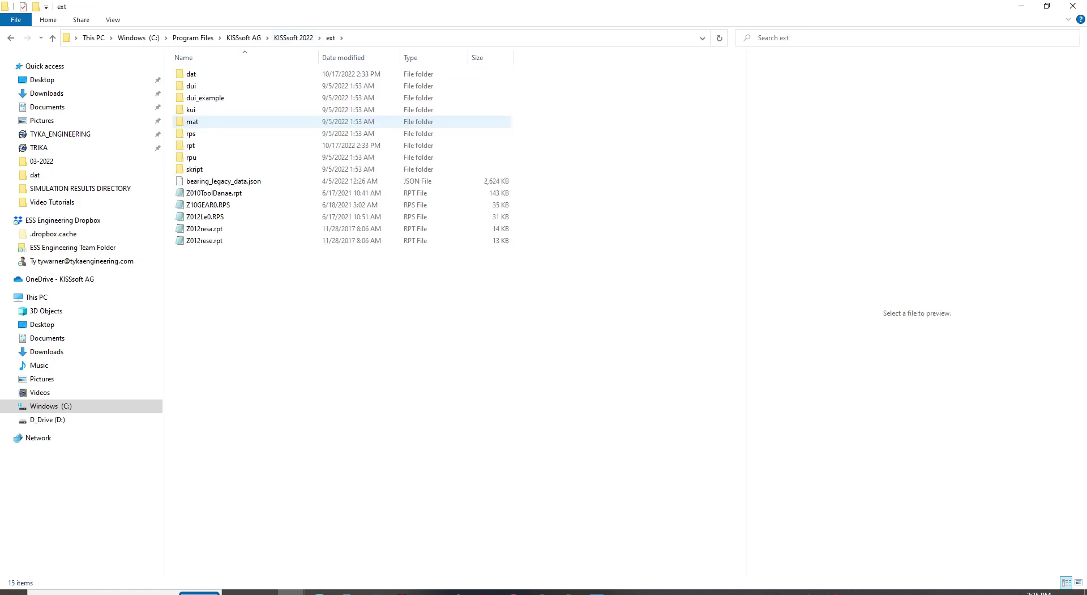
pyautogui.doubleClick(191, 74)
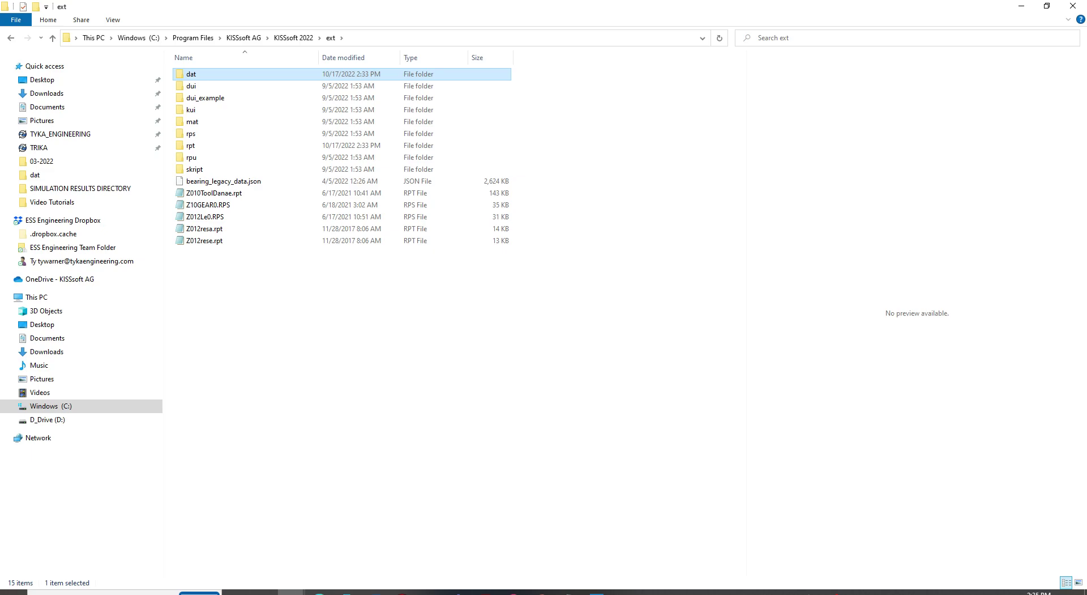
pyautogui.scroll(-3, 243, 340)
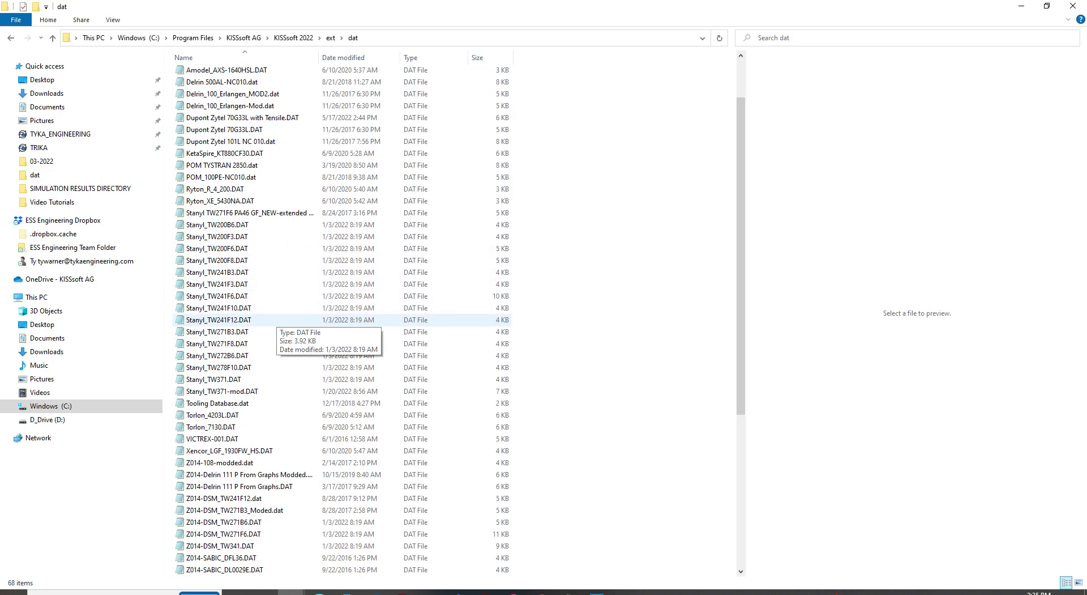
pyautogui.doubleClick(240, 356)
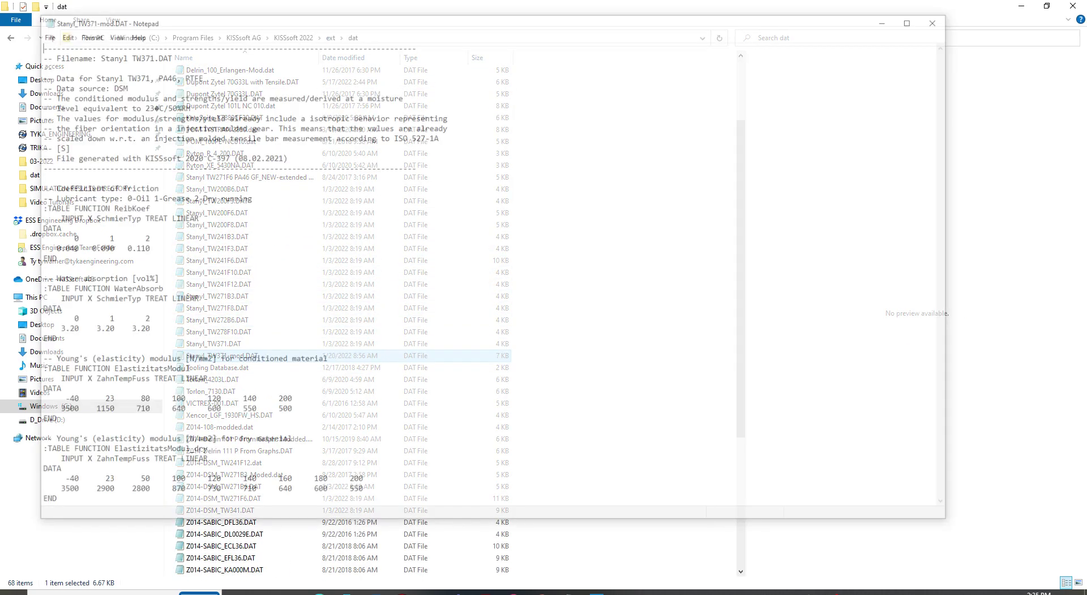
# - Review the flank strength, tooth root strength and tensile fatigue strength tables in Stanyl_TW371-mod.DAT
pyautogui.scroll(-20, 495, 274)
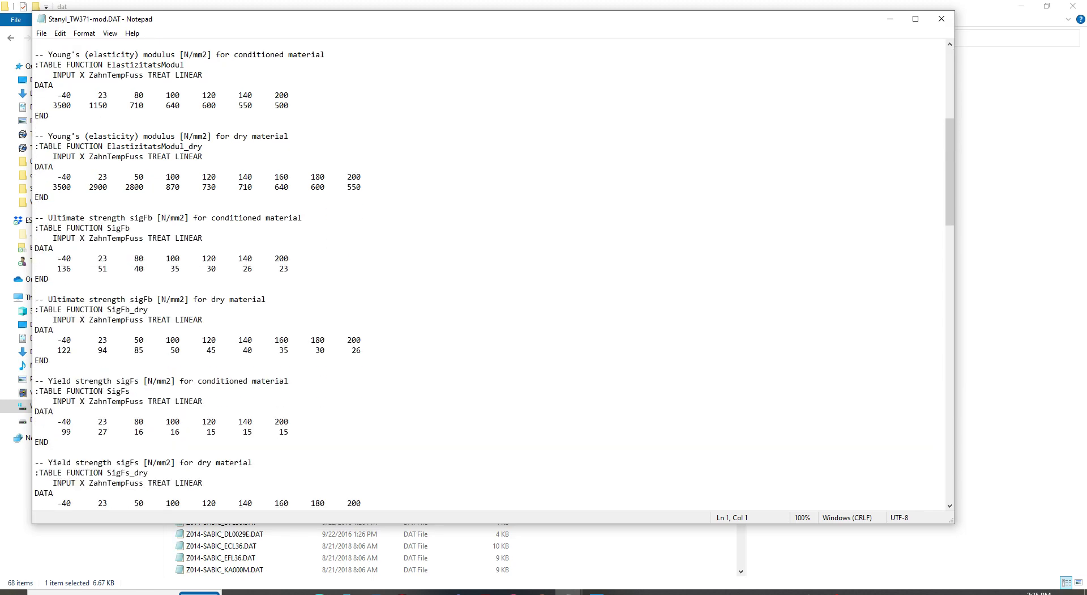
pyautogui.scroll(-5, 494, 274)
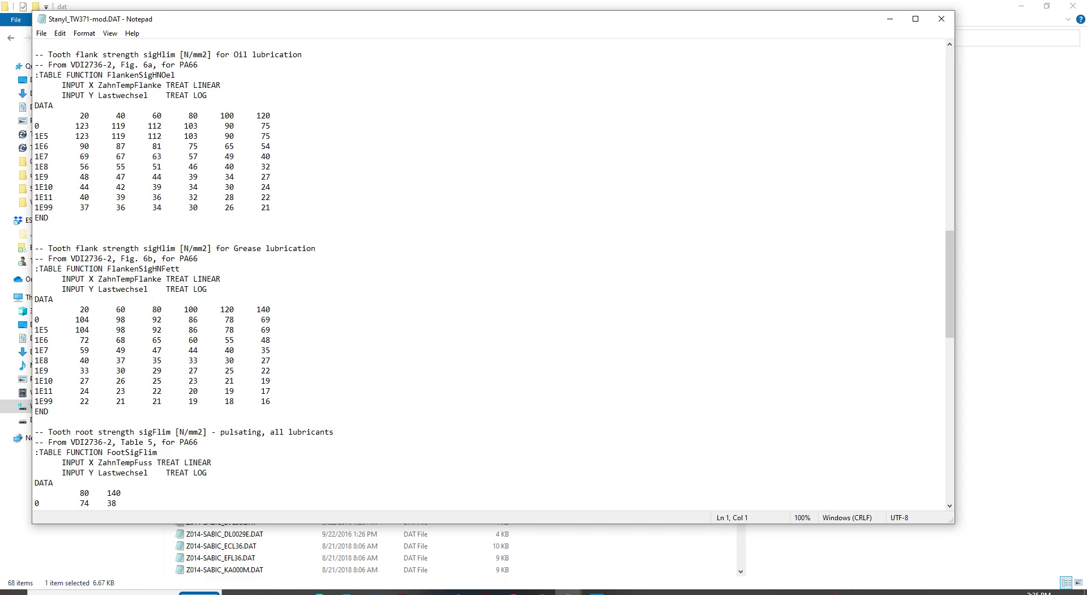
pyautogui.scroll(-8, 494, 274)
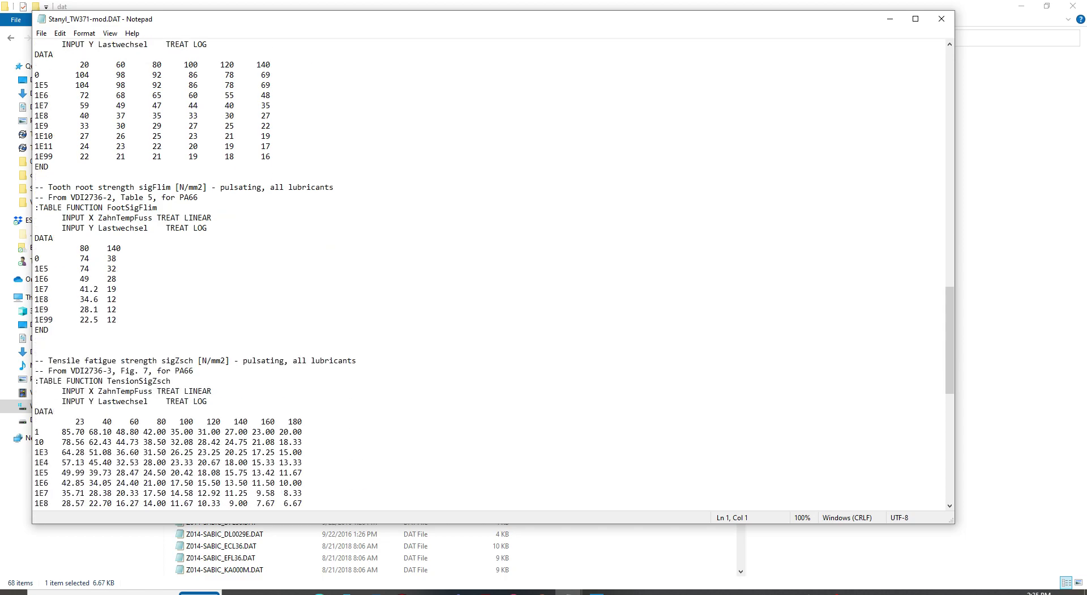
# - Switch to Z014-PA46_VDI2736.DAT and highlight its tensile fatigue strength sigZsch table for reference
pyautogui.click(568, 593)
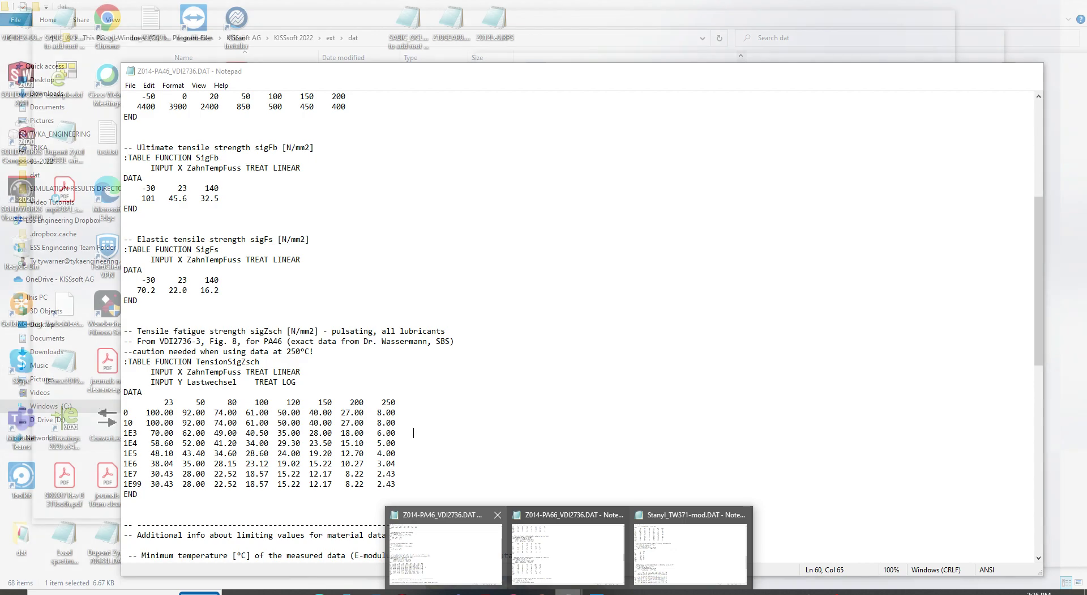
pyautogui.click(447, 552)
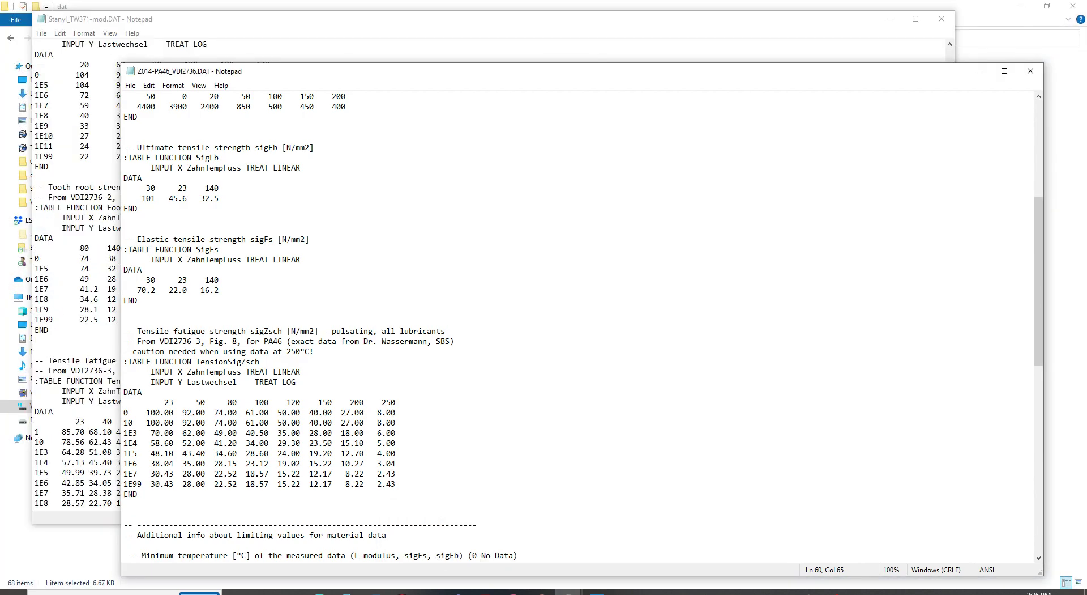
pyautogui.moveTo(141, 494); pyautogui.dragTo(124, 331)
pyautogui.scroll(-5, 283, 328)
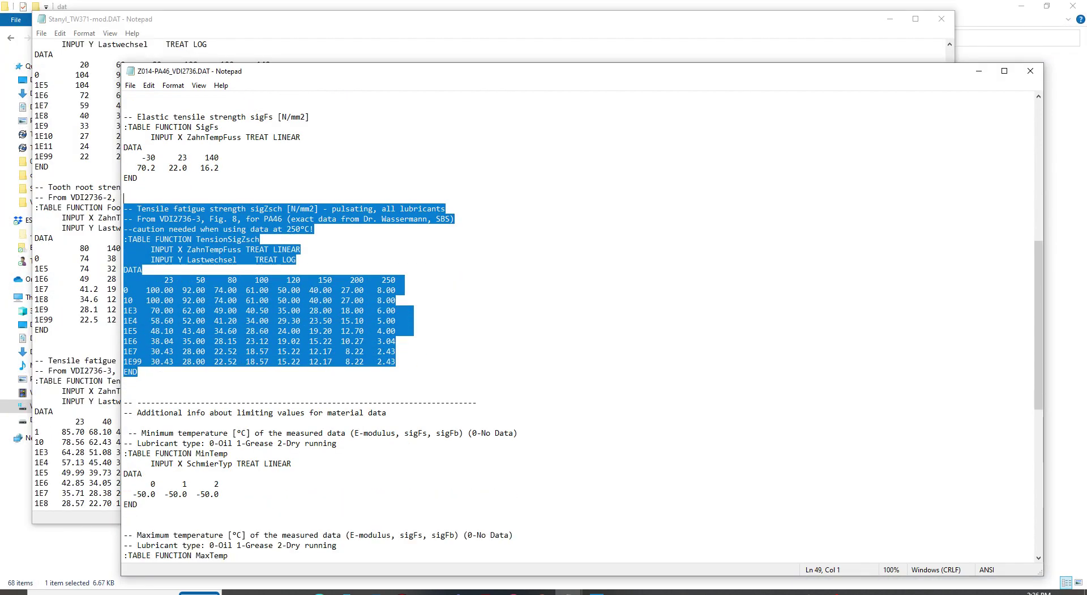
# - Return to Stanyl_TW371-mod.DAT and compare its sigZsch, sigFlim and grease sigHlim tables with the PA46 data
pyautogui.moveTo(572, 592)
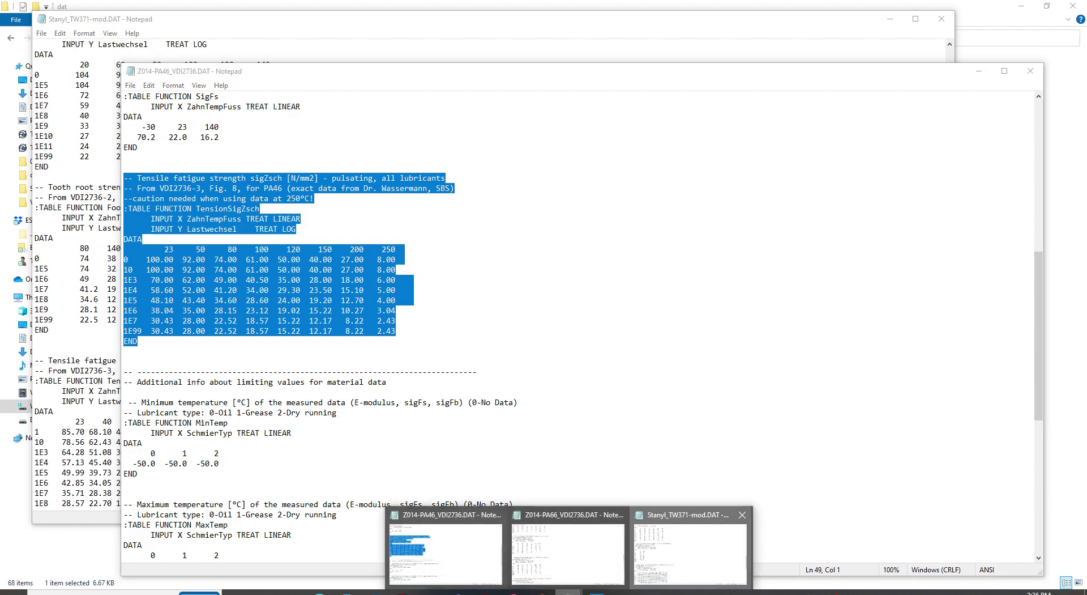
pyautogui.click(685, 549)
pyautogui.scroll(-3, 488, 272)
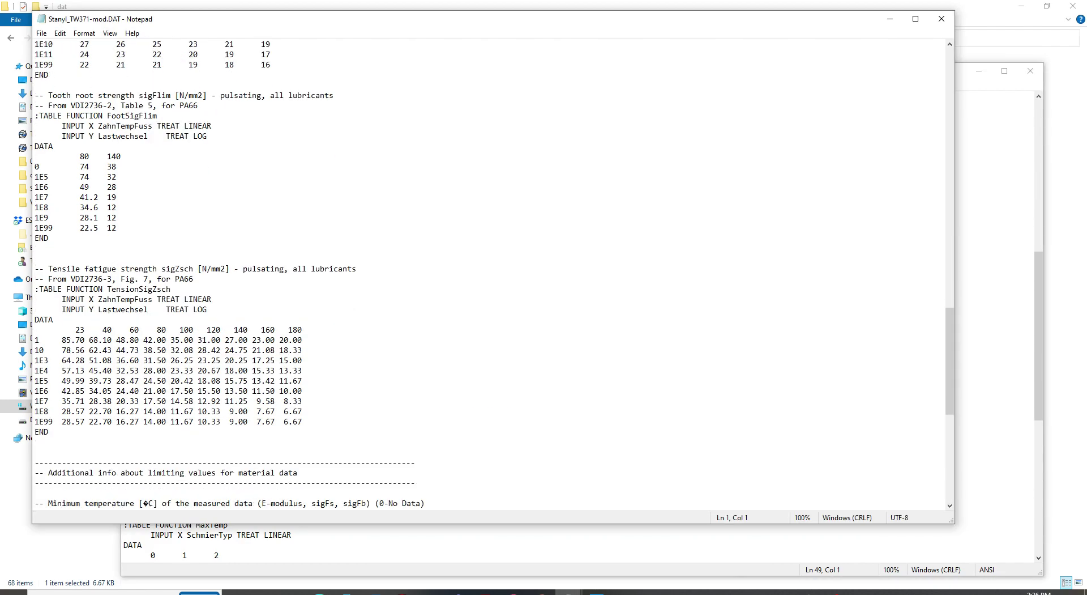
pyautogui.scroll(6, 493, 275)
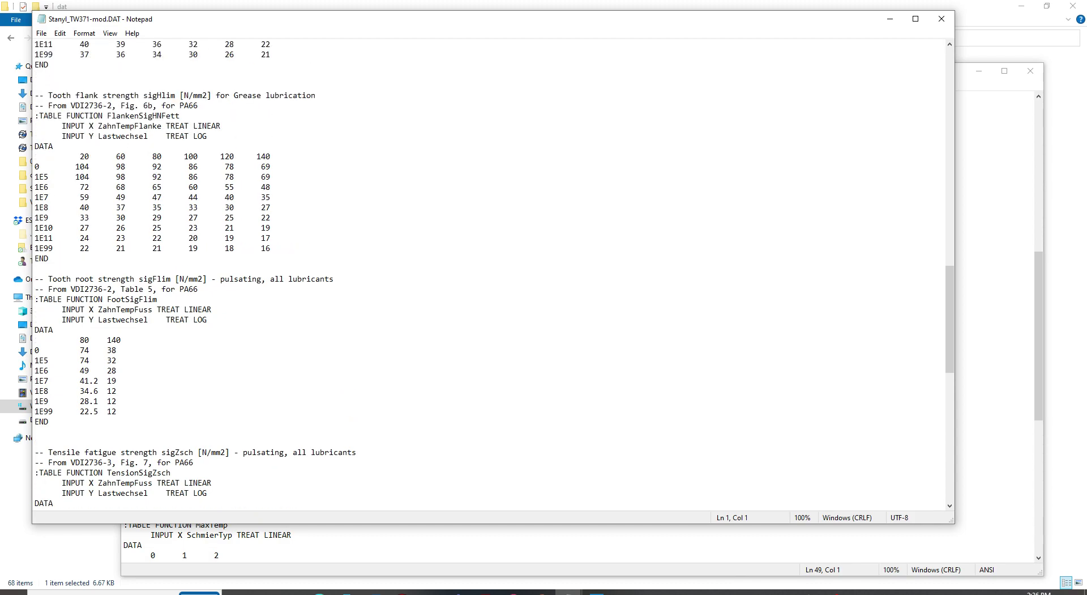
# - Replace the two comment lines above the FlankenSigHNFett table with the single line "-- Tooth flank strength sigHlim [N/mm2]"
pyautogui.moveTo(198, 106)
pyautogui.mouseDown()
pyautogui.moveTo(189, 106)
pyautogui.moveTo(199, 95)
pyautogui.mouseUp()
pyautogui.write('466')
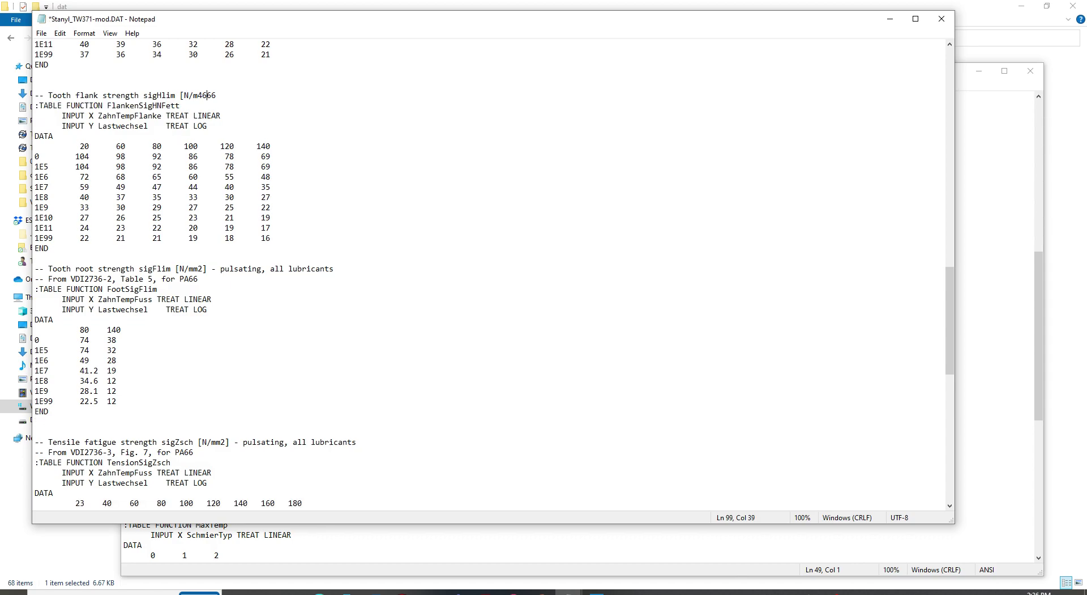
pyautogui.press('BackSpace')
pyautogui.write('m2]')
pyautogui.press('Down')
# - Change the material in the tooth root strength table's source comment to PA46 and highlight values in its 1E5 and 1E6 rows
pyautogui.moveTo(189, 279); pyautogui.dragTo(198, 278)
pyautogui.write('46')
pyautogui.moveTo(80, 350); pyautogui.dragTo(89, 360)
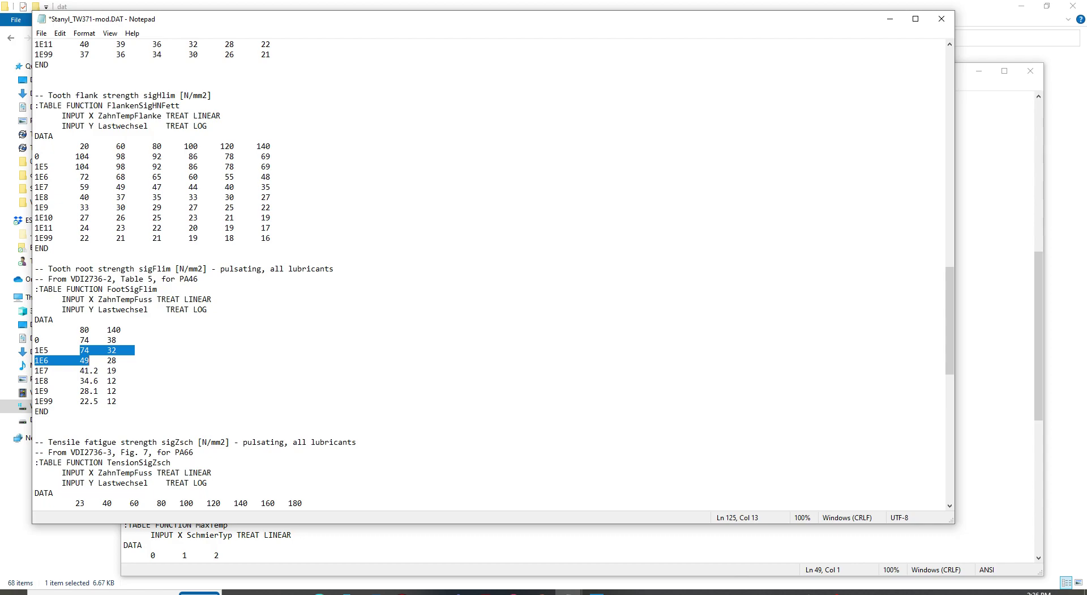
# - Check the oil and grease flank strength values, then the tooth root and tensile fatigue strength tables in the modified Stanyl file
pyautogui.click(152, 166)
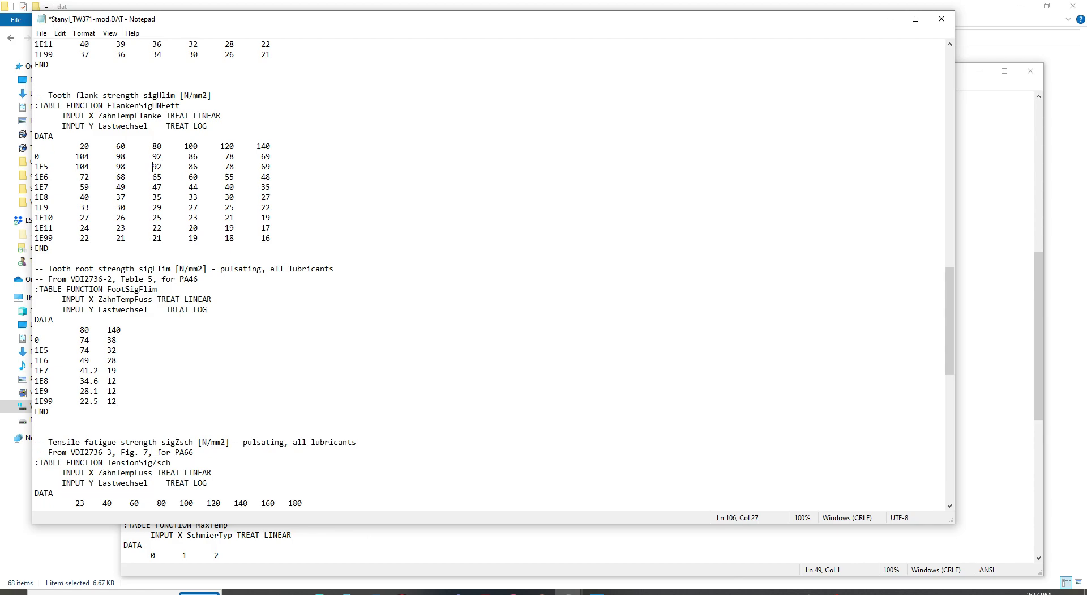
pyautogui.scroll(5, 487, 272)
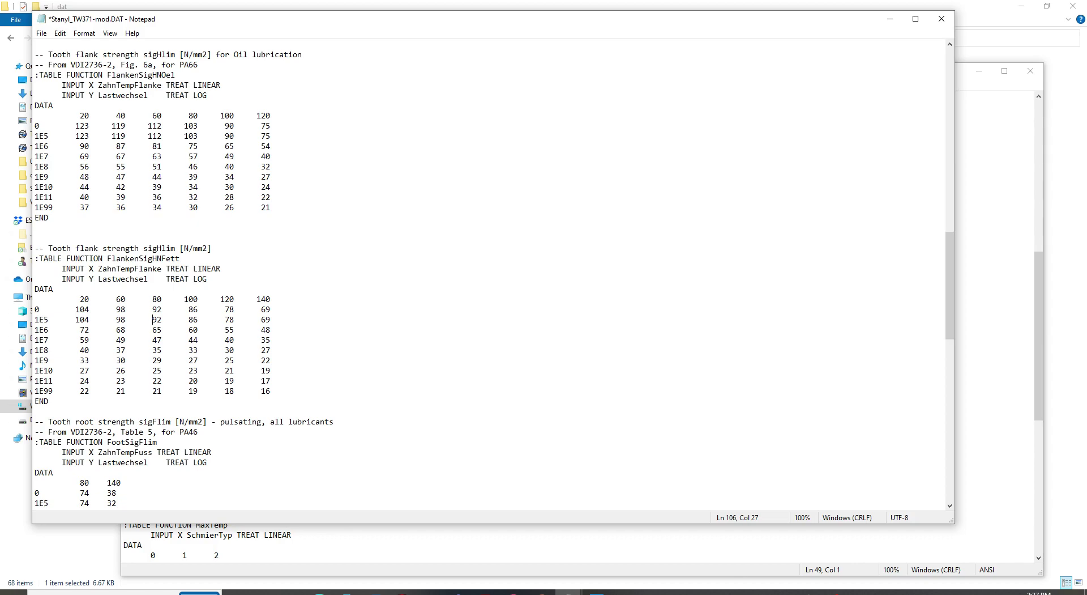
pyautogui.click(270, 319)
pyautogui.scroll(-6, 493, 272)
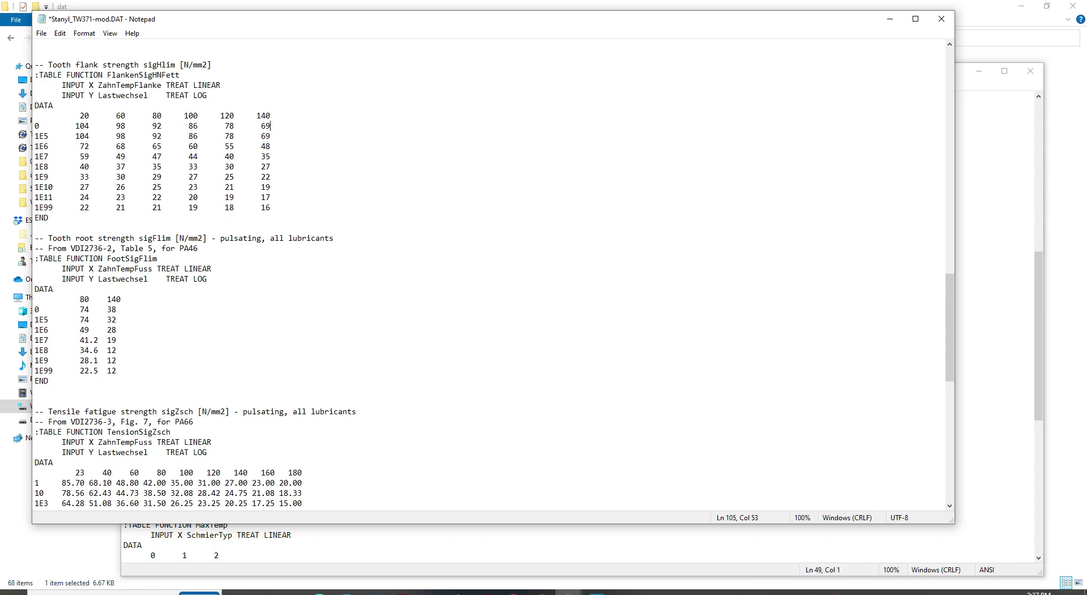
pyautogui.scroll(-5, 492, 272)
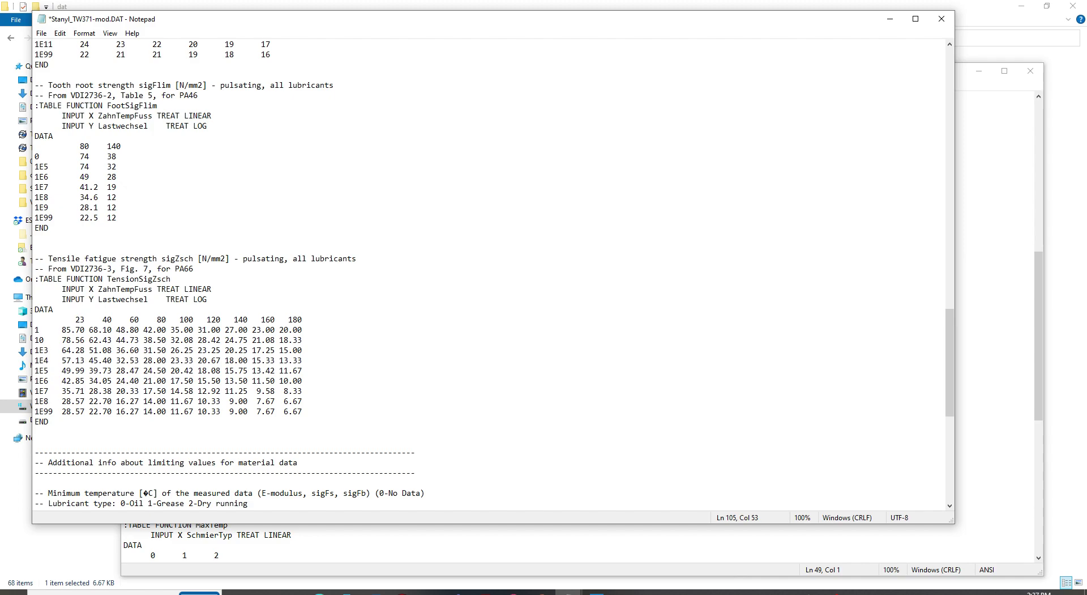
# - Close the modified Stanyl file without saving and move the PA46 file's window aside to uncover the dat folder
pyautogui.click(942, 19)
pyautogui.click(562, 312)
pyautogui.click(405, 249)
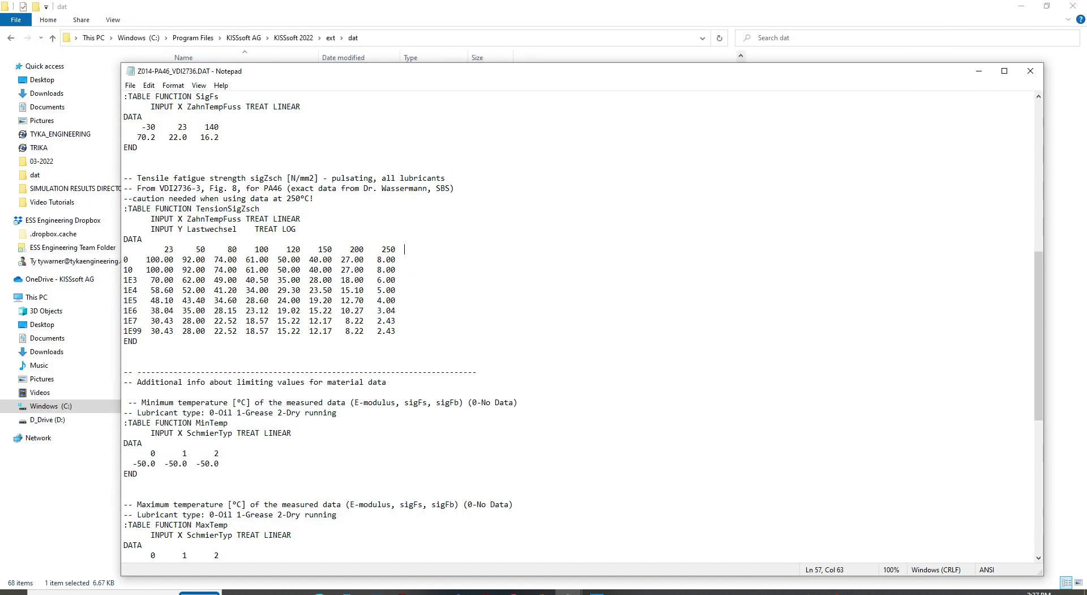
pyautogui.moveTo(436, 70); pyautogui.dragTo(388, 557)
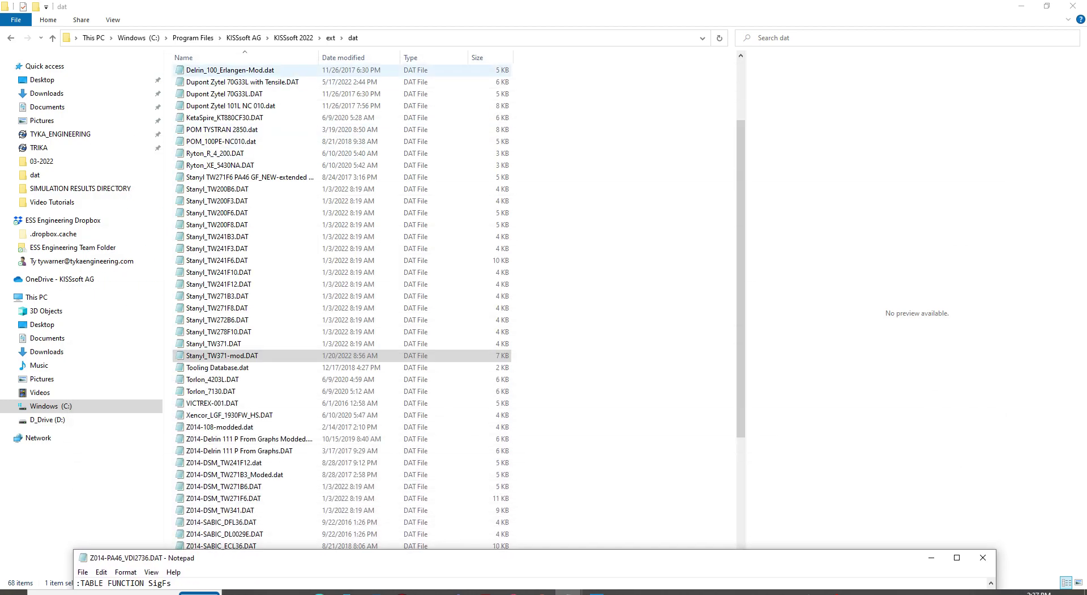
# - Look through the material DAT files in the KISSsoft 2022 dat folder, starting from Stanyl_TW371-mod.DAT
pyautogui.click(226, 355)
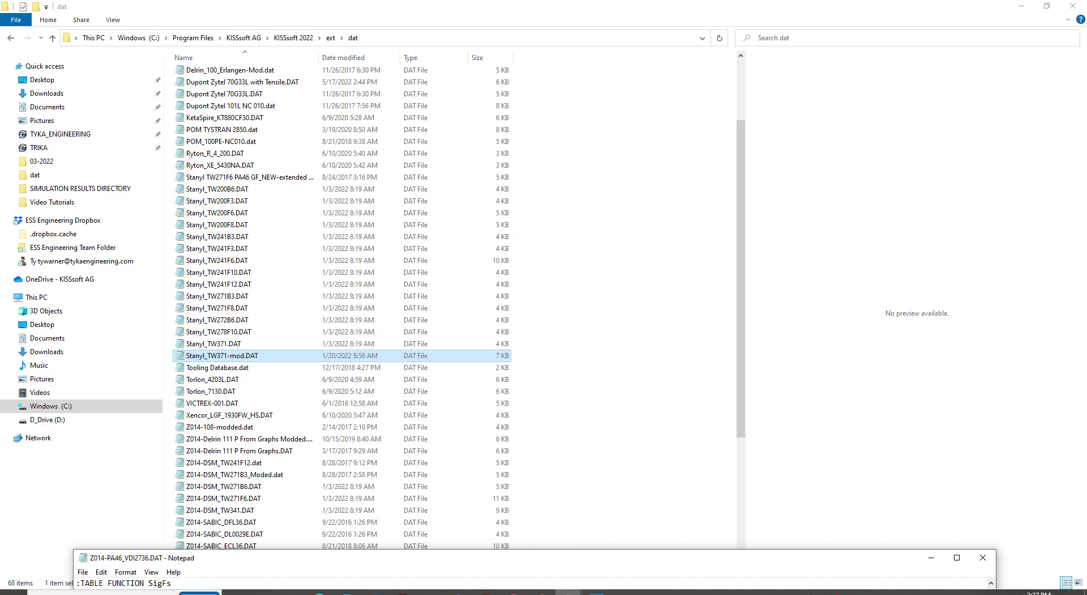
pyautogui.hotkey('alt', 'Tab')
pyautogui.hotkey('alt', 'Tab')
pyautogui.hotkey('alt', 'Tab')
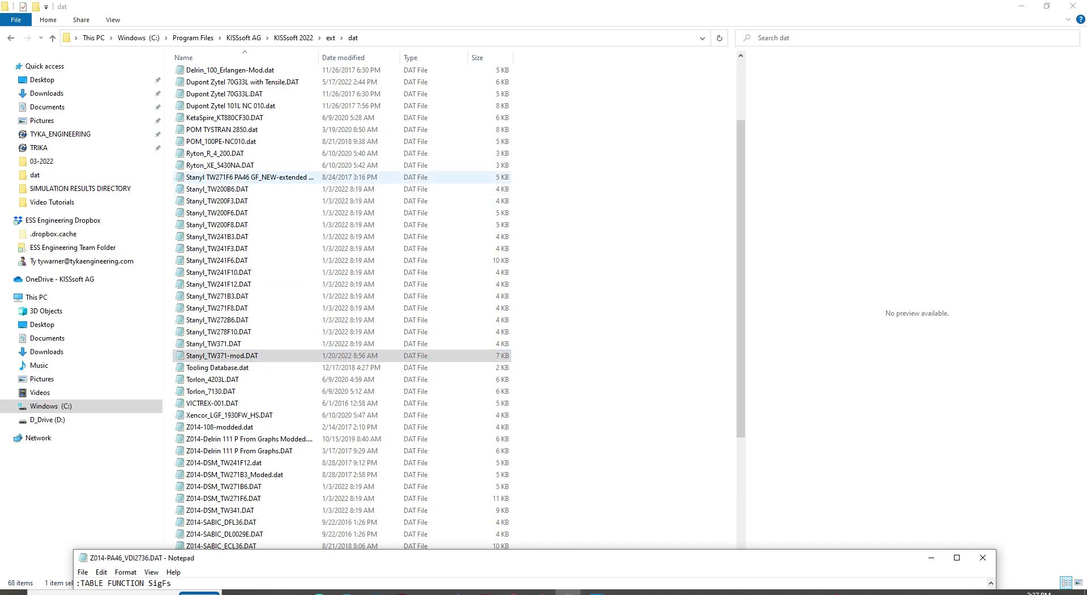
pyautogui.scroll(3, 340, 142)
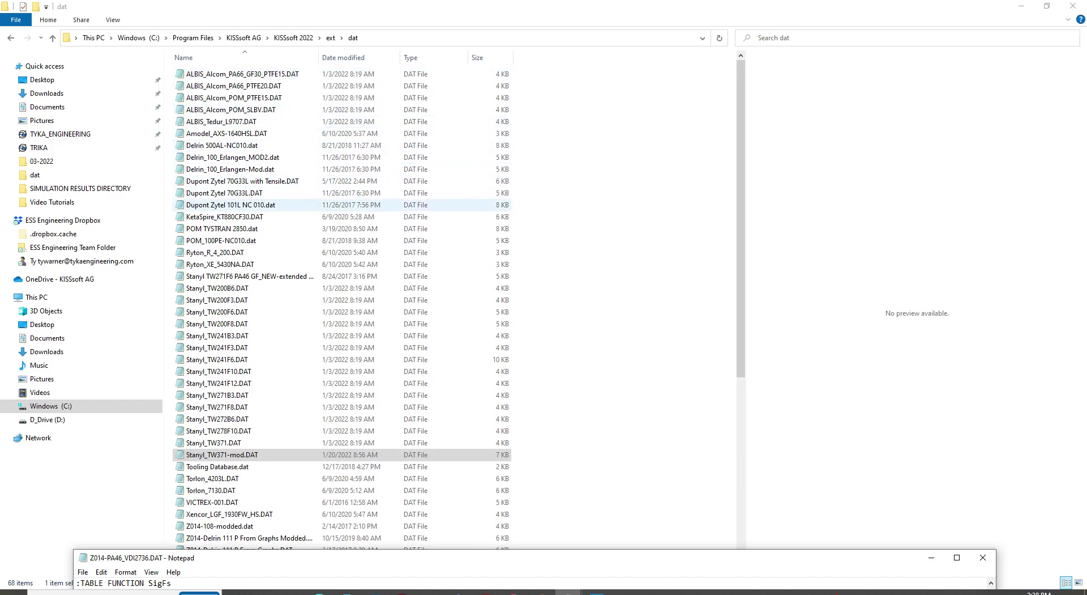
pyautogui.scroll(-8, 255, 204)
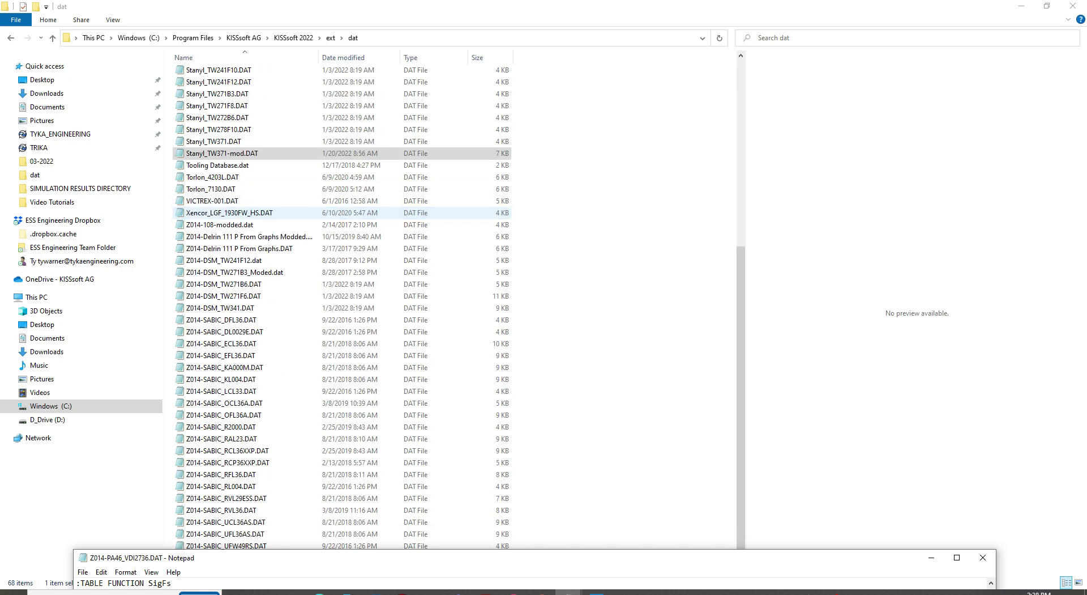
pyautogui.scroll(9, 255, 212)
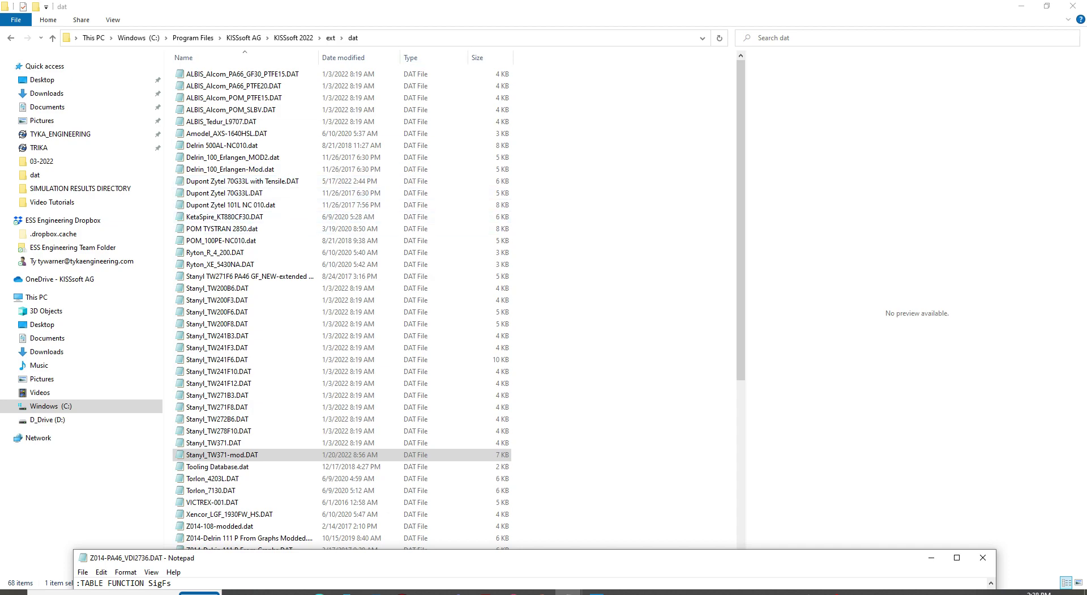
# - Switch to KISSsoft and open the database tool with write authorization from a new cylindrical gear pair calculation
pyautogui.click(582, 592)
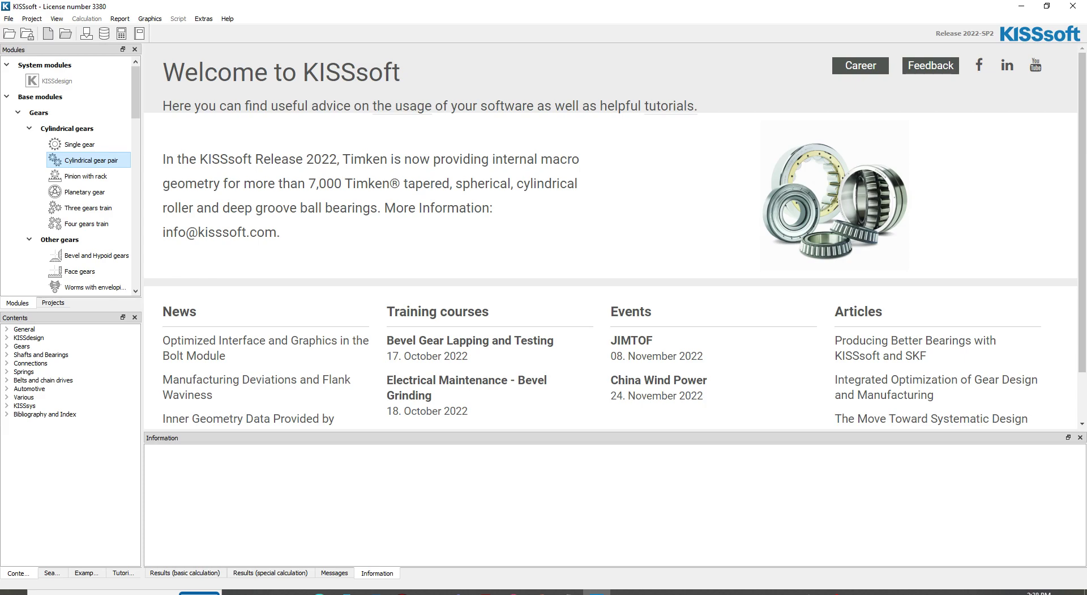
pyautogui.doubleClick(91, 161)
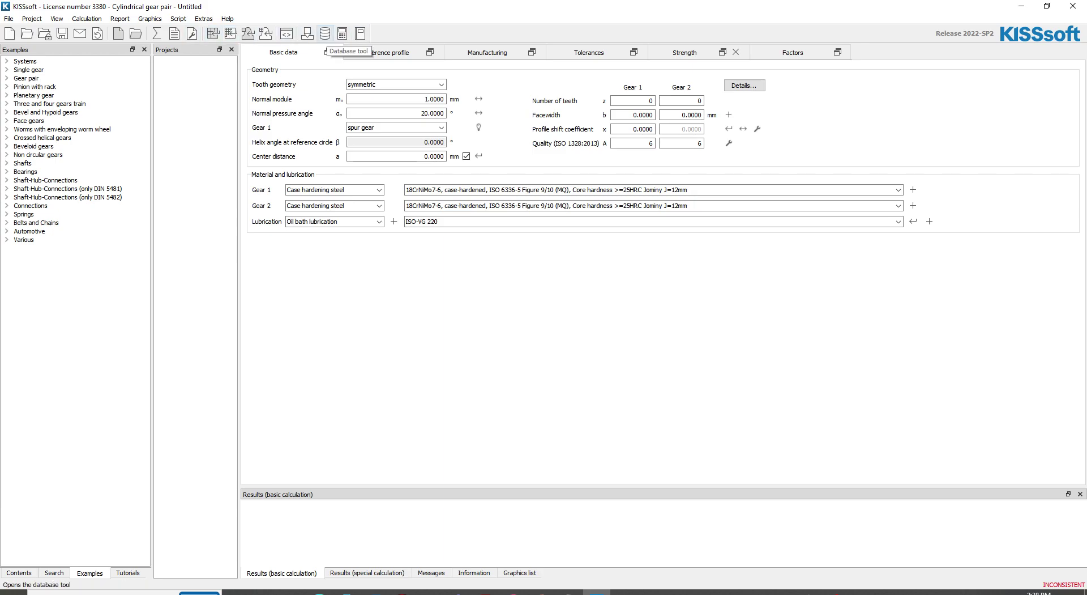
pyautogui.click(325, 34)
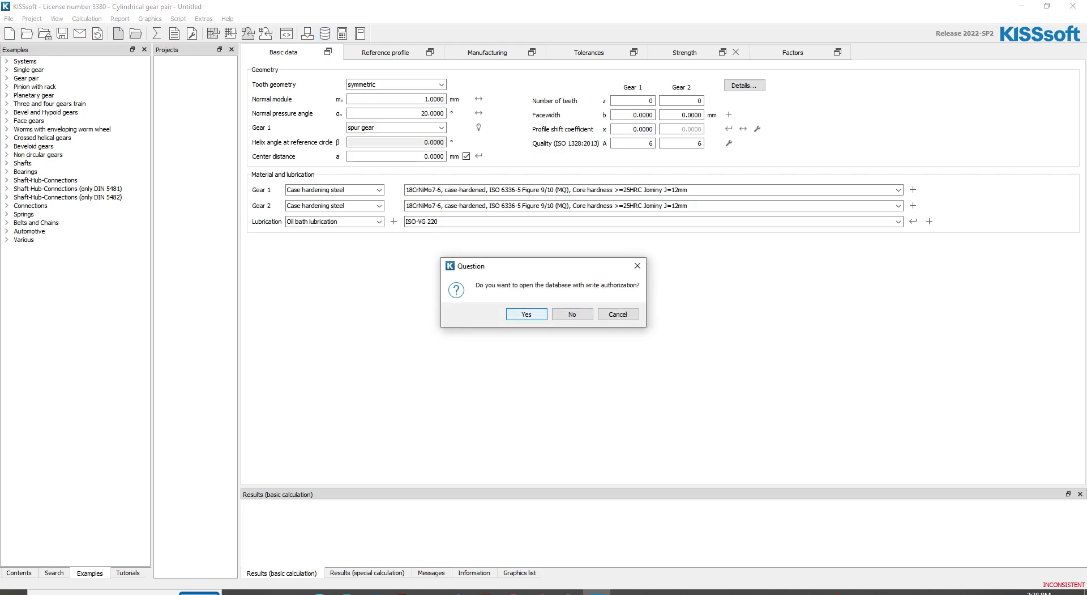
pyautogui.click(526, 314)
# - Open the Materials Basic data table, enlarge its window and go to the custom materials at the end of the list
pyautogui.scroll(-4, 453, 290)
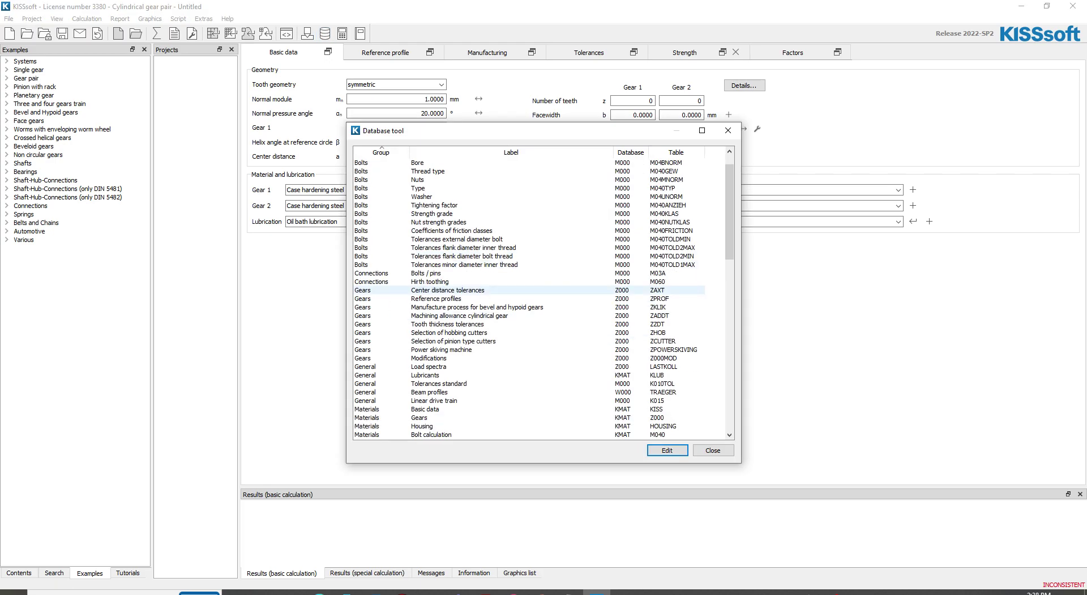
pyautogui.doubleClick(426, 332)
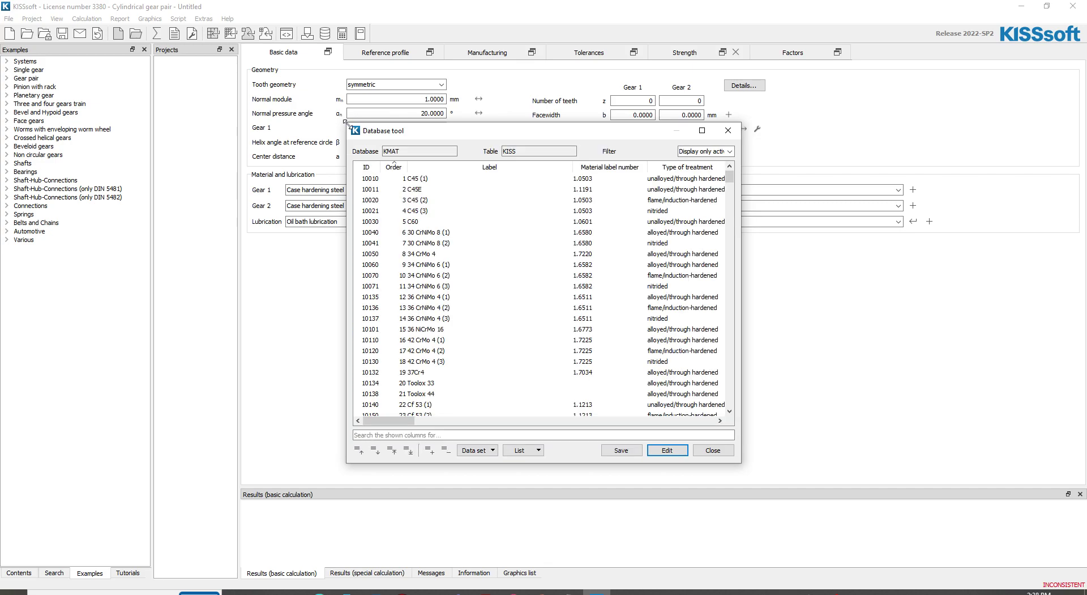
pyautogui.moveTo(347, 124); pyautogui.dragTo(176, 0)
pyautogui.scroll(-15, 453, 283)
pyautogui.moveTo(729, 129); pyautogui.dragTo(730, 505)
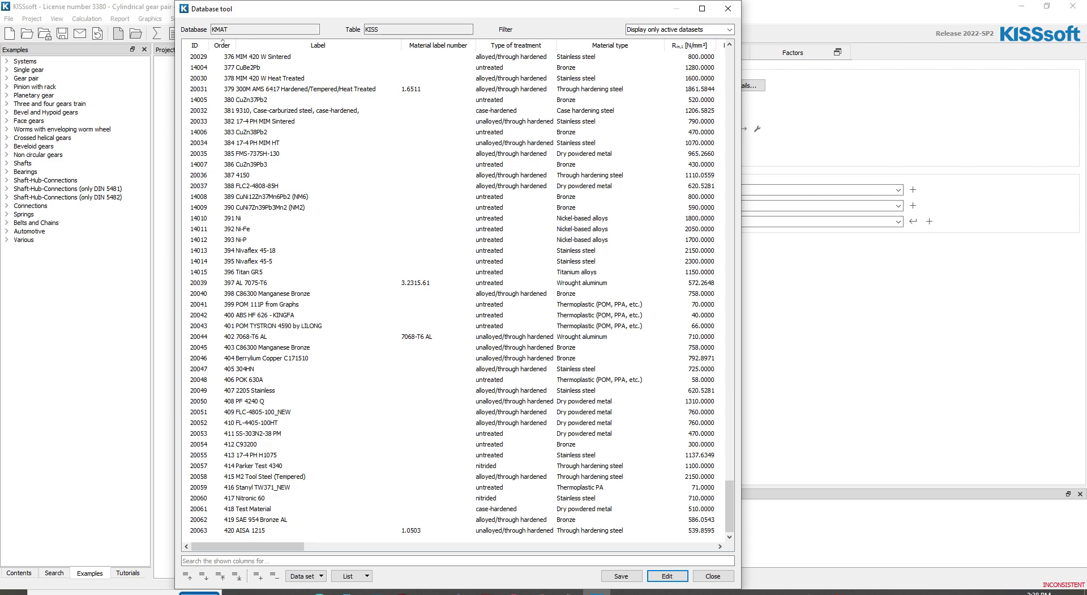
# - Review the basic data entry of POM 111P from Graphs and return to the list of database tables
pyautogui.click(261, 304)
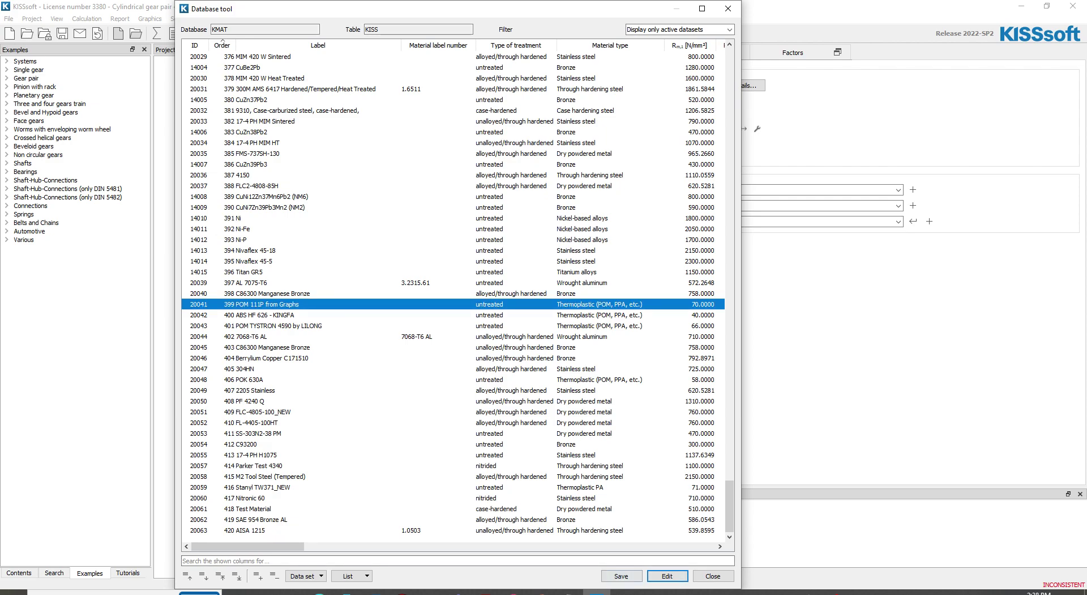
pyautogui.click(668, 576)
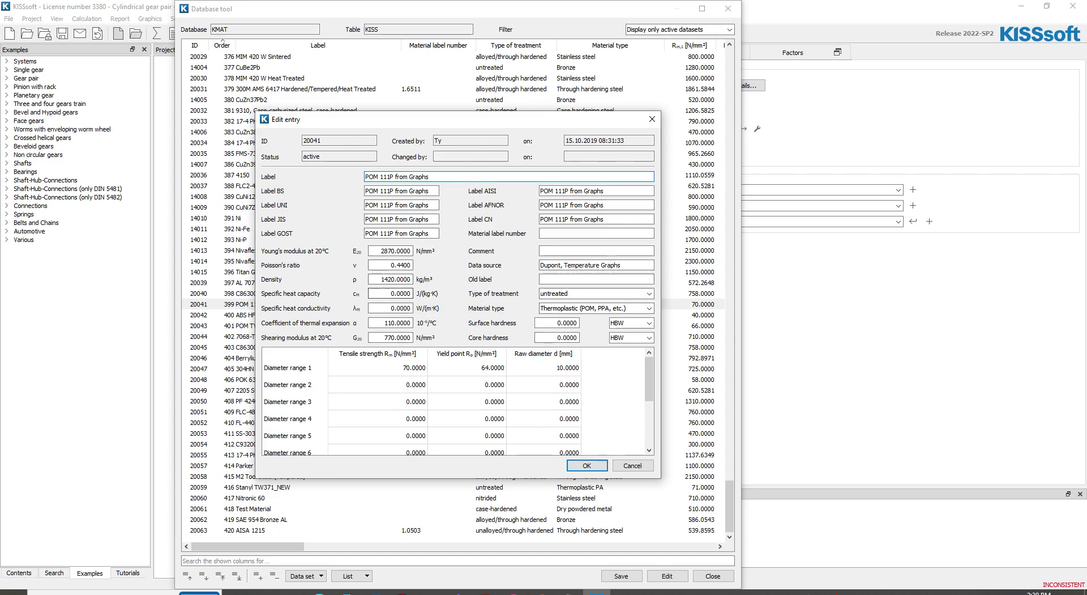
pyautogui.press('Return')
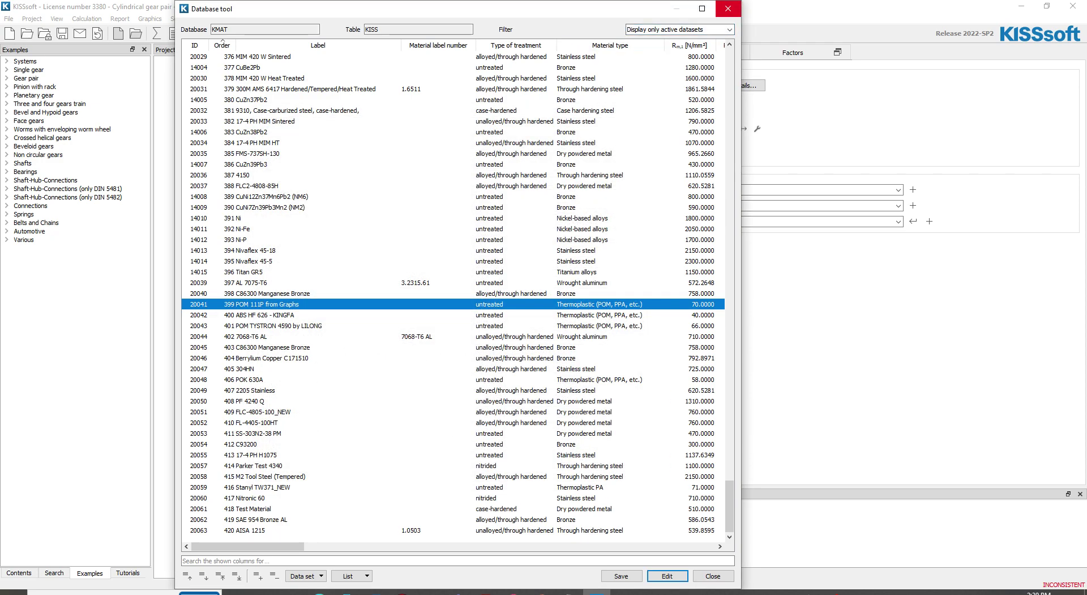
pyautogui.press('Return')
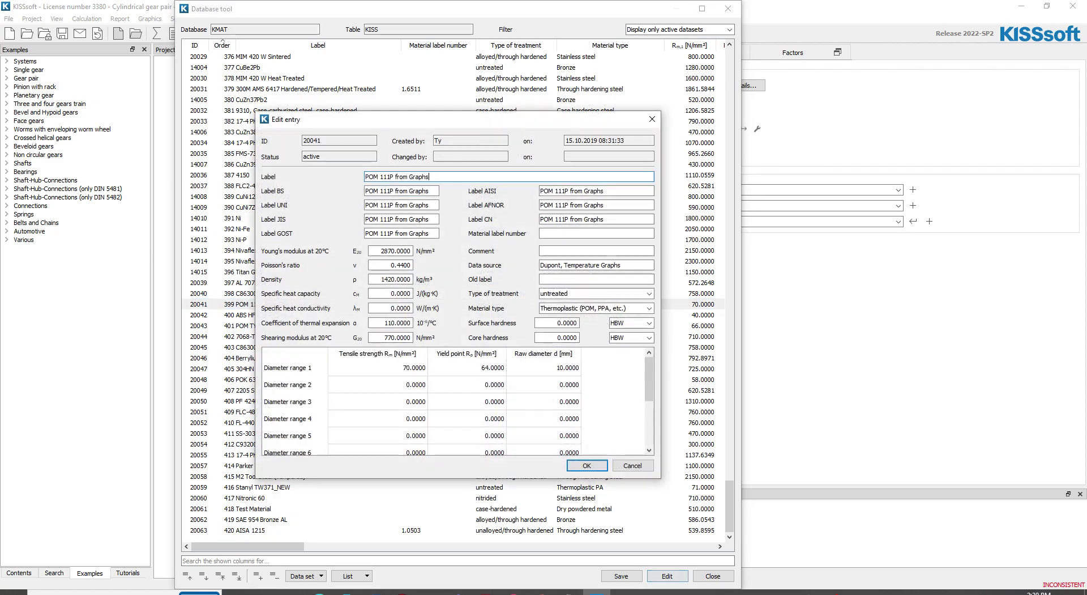
pyautogui.press('Escape')
pyautogui.press('Tab')
pyautogui.press('Return')
pyautogui.press('Tab')
pyautogui.press('Return')
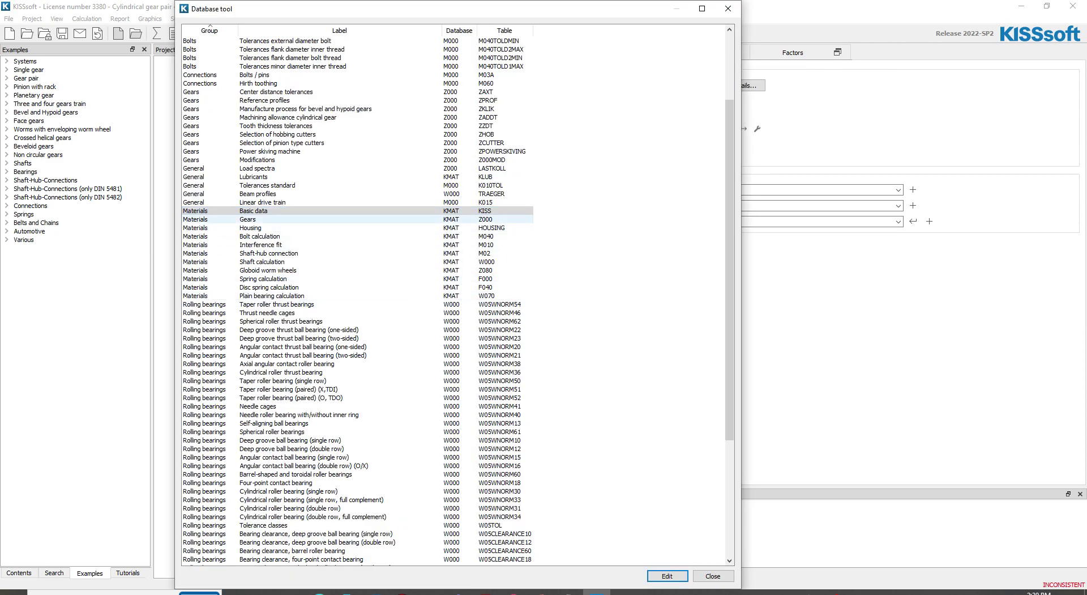
# - Open the POM 111P from Graphs entry in the Materials Gears table, widening the Base material column to read the full names
pyautogui.doubleClick(248, 220)
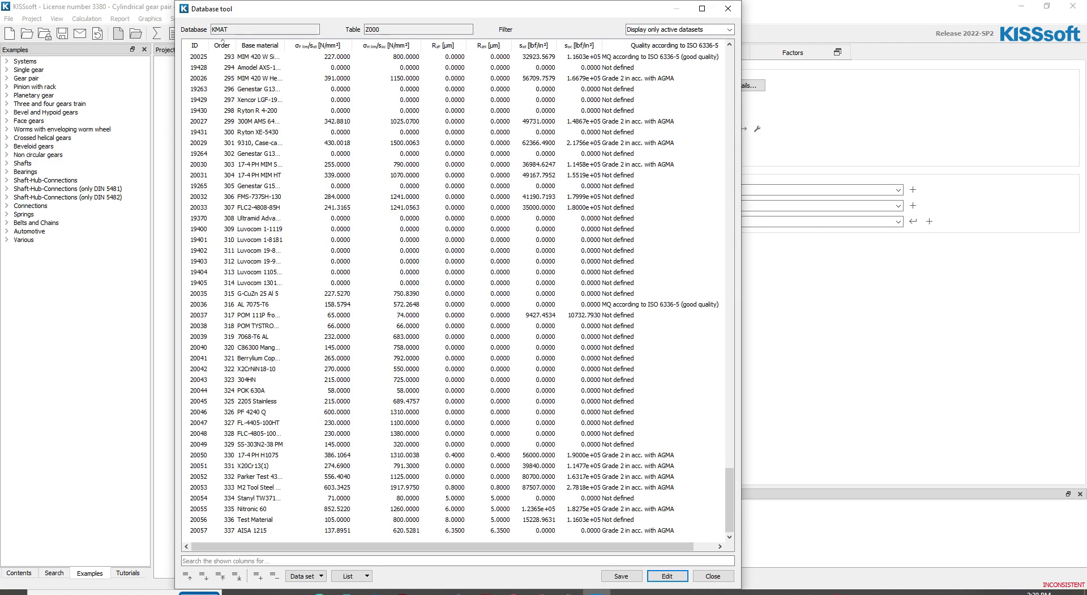
pyautogui.moveTo(285, 45); pyautogui.dragTo(378, 45)
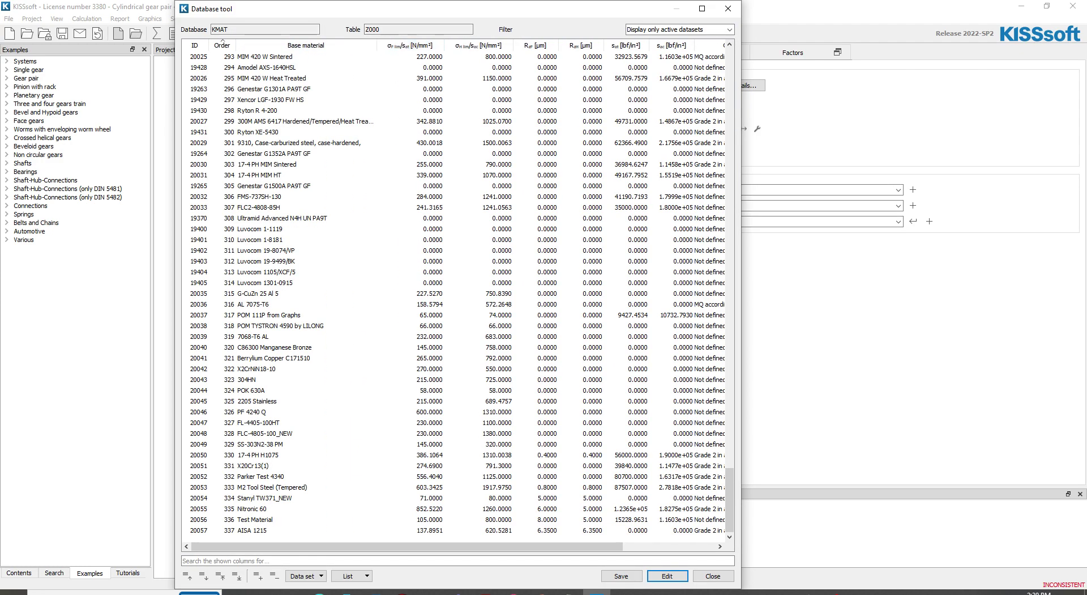
pyautogui.click(295, 315)
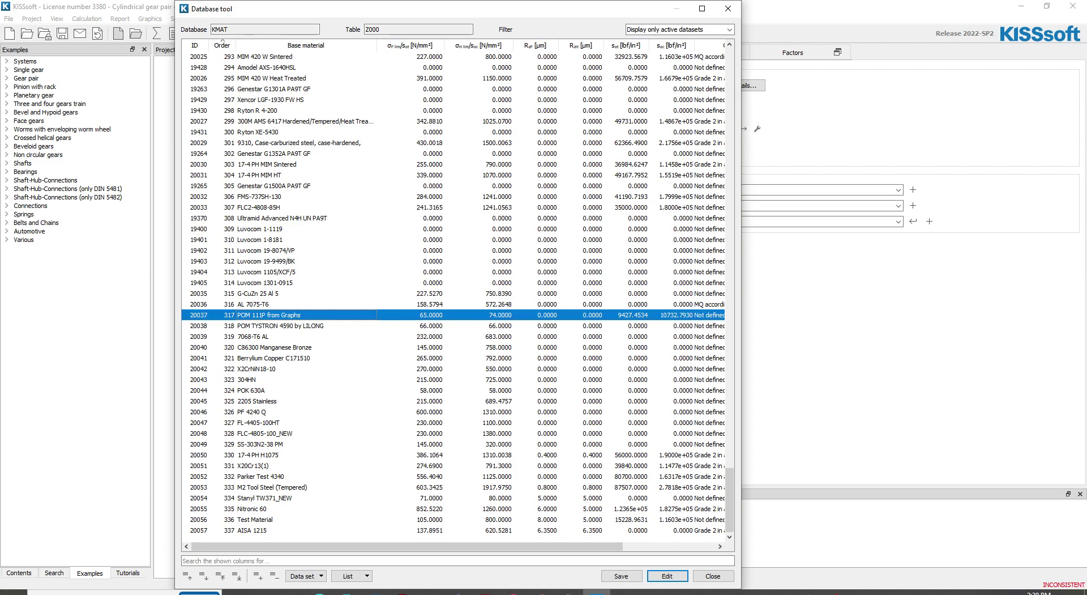
pyautogui.doubleClick(295, 315)
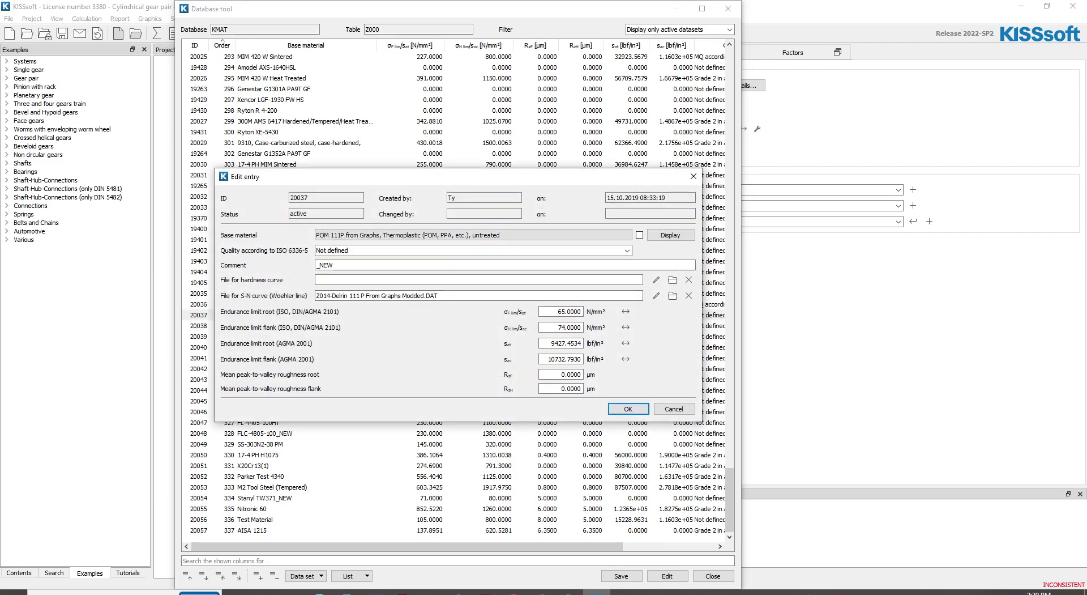
# - Assign "Dupont Zytel 70G33L with Tensile.DAT" as the entry's S-N curve (Woehler line) file and accept the entry
pyautogui.hotkey('ctrl', 'a')
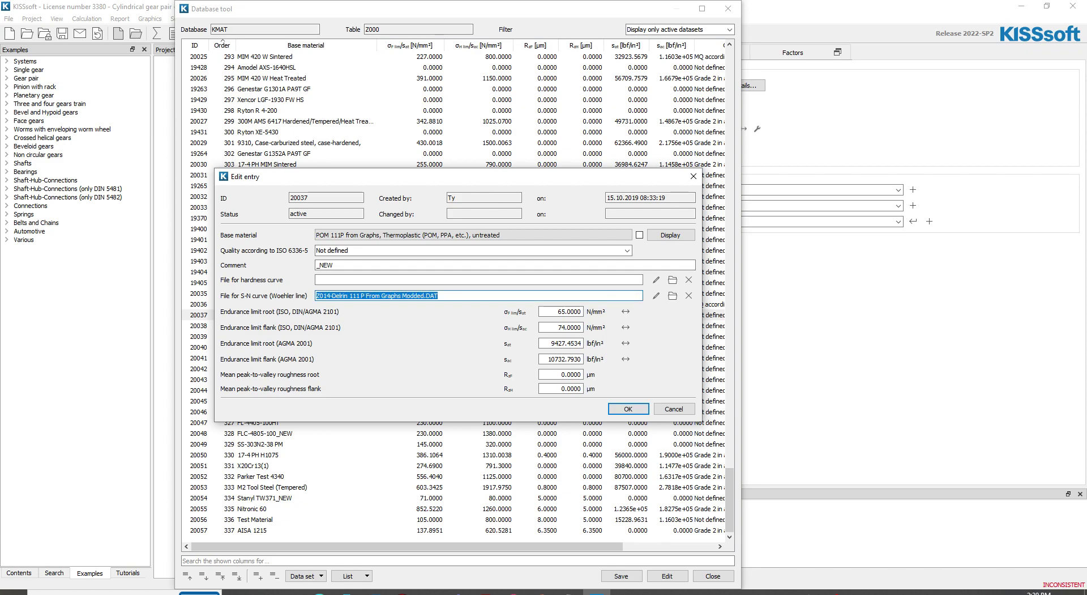
pyautogui.click(560, 374)
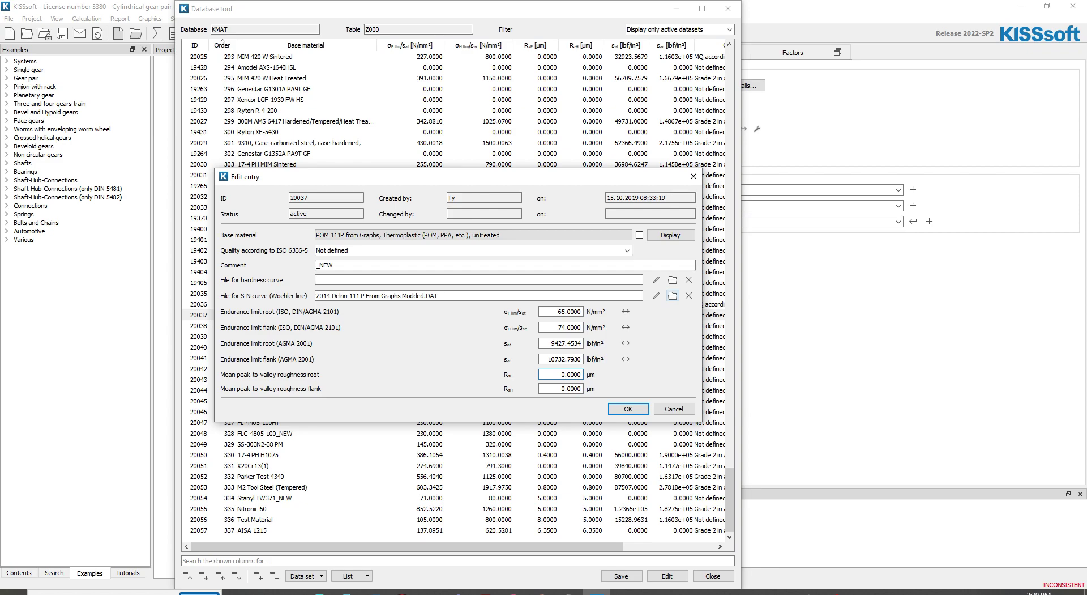
pyautogui.click(672, 295)
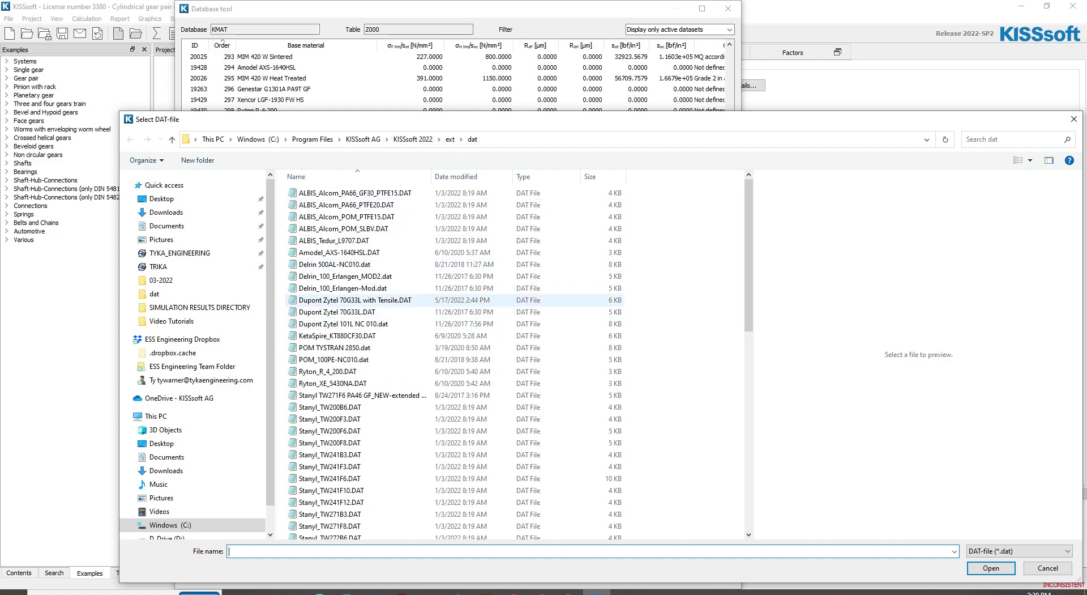
pyautogui.click(345, 300)
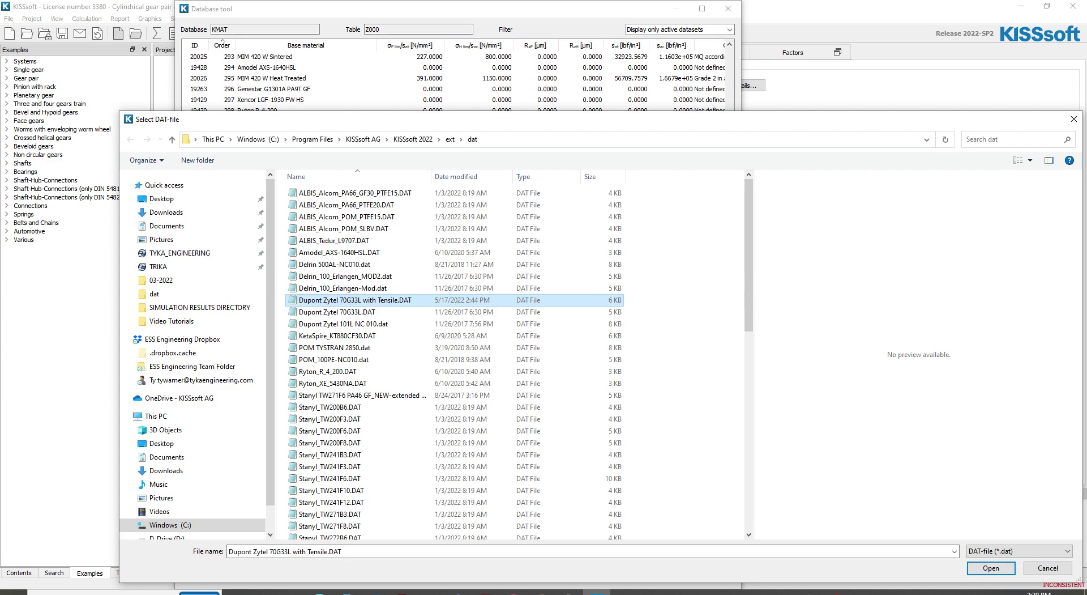
pyautogui.click(991, 568)
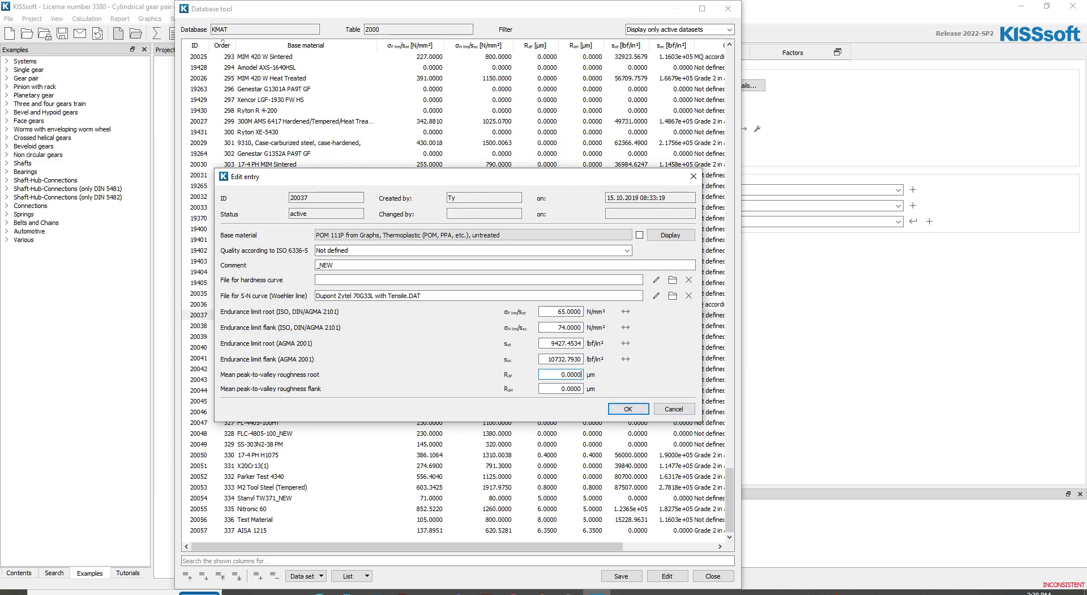
pyautogui.press('Return')
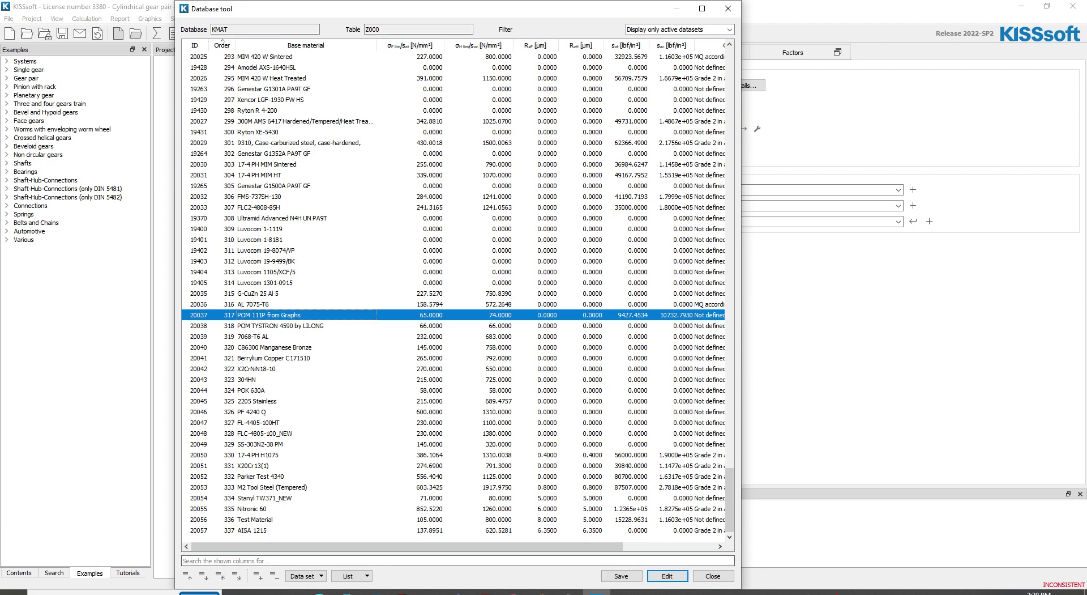
# - Save the gear materials table and close the database tool
pyautogui.click(622, 576)
pyautogui.press('Return')
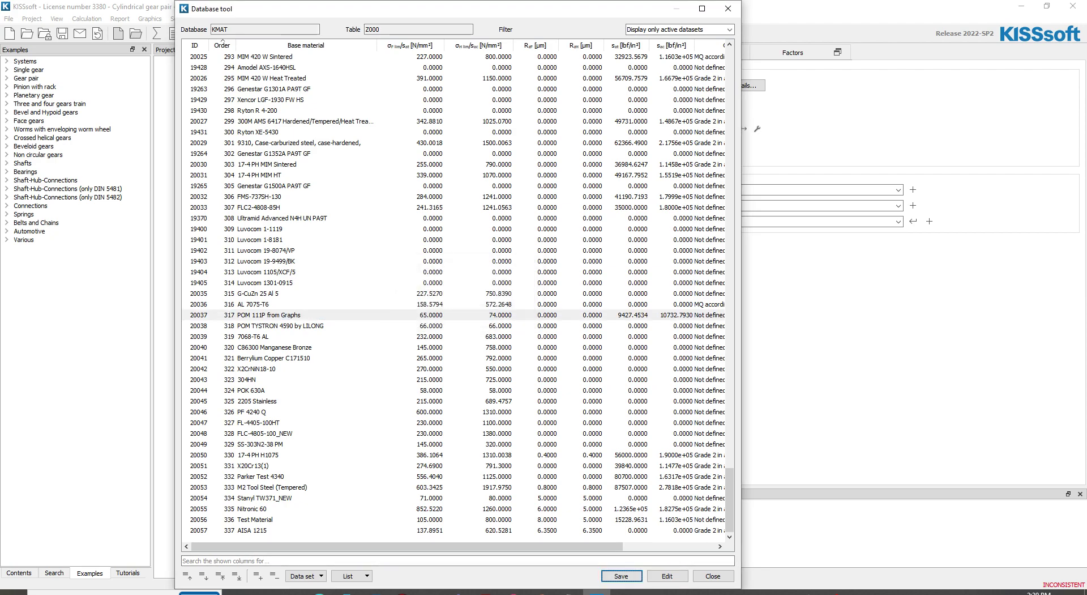
pyautogui.click(728, 8)
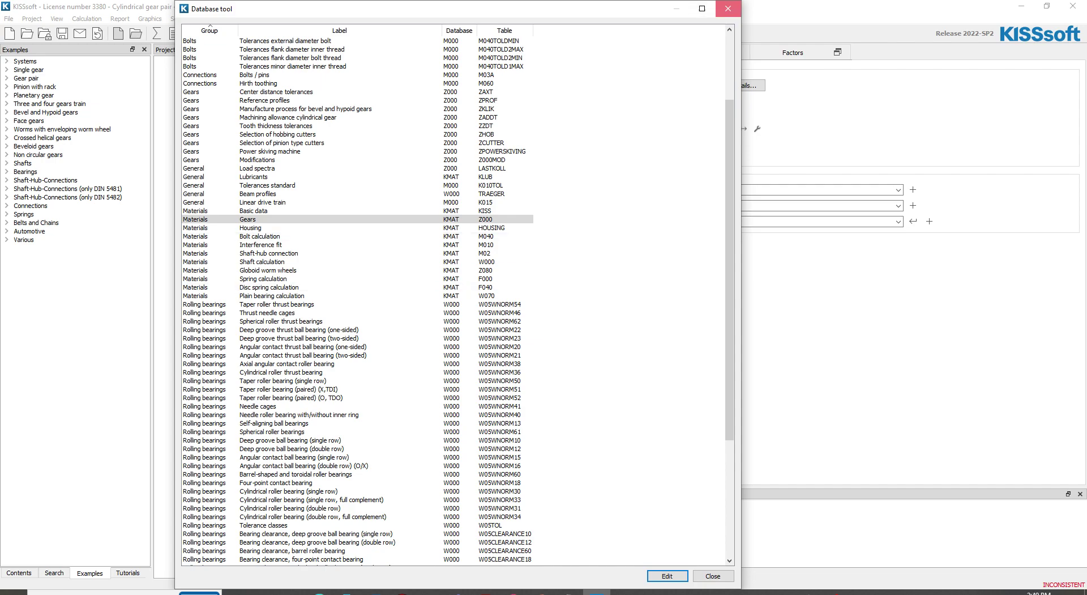
pyautogui.click(729, 9)
# - Set the material type of Gear 2 to Thermoplastic (POM, PPA, etc.)
pyautogui.click(339, 205)
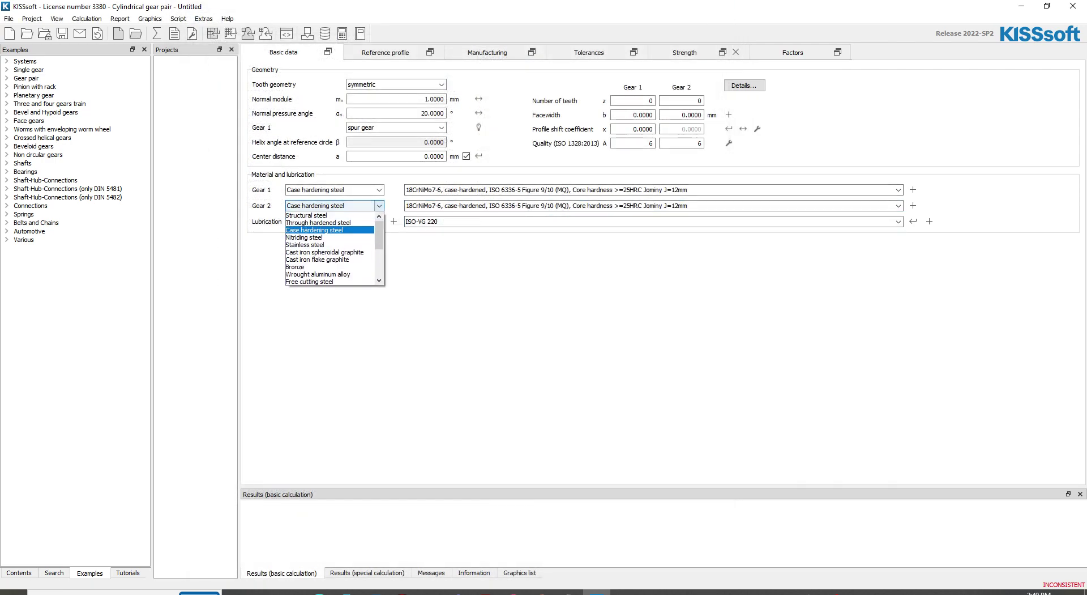
pyautogui.scroll(-3, 339, 244)
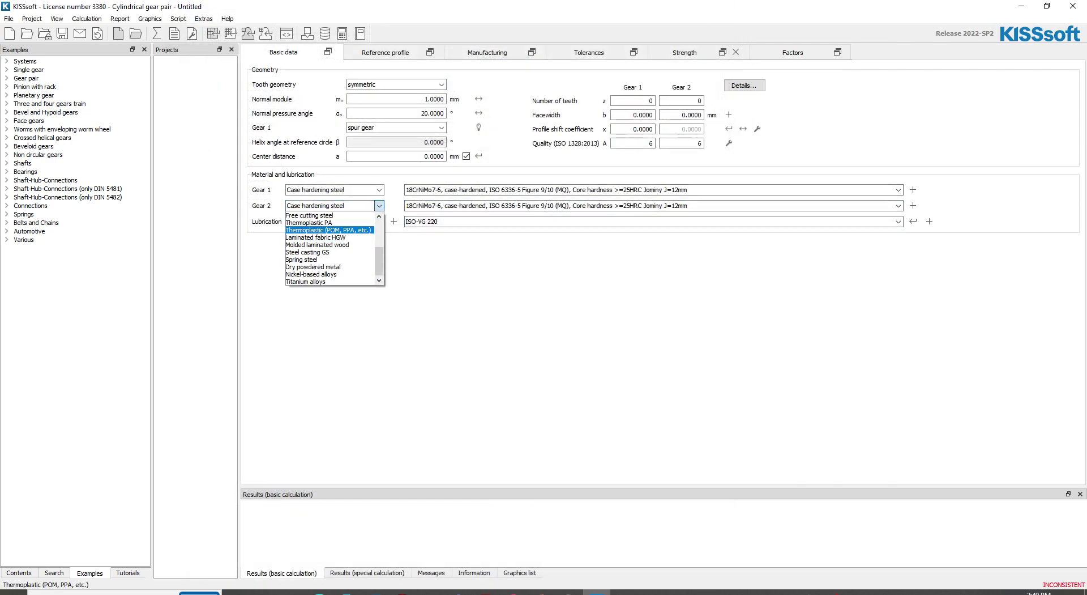
pyautogui.click(329, 230)
# - Look through the Gear 2 material entries and assign "POM 100-111P from Charts" from the full material definition list
pyautogui.click(623, 205)
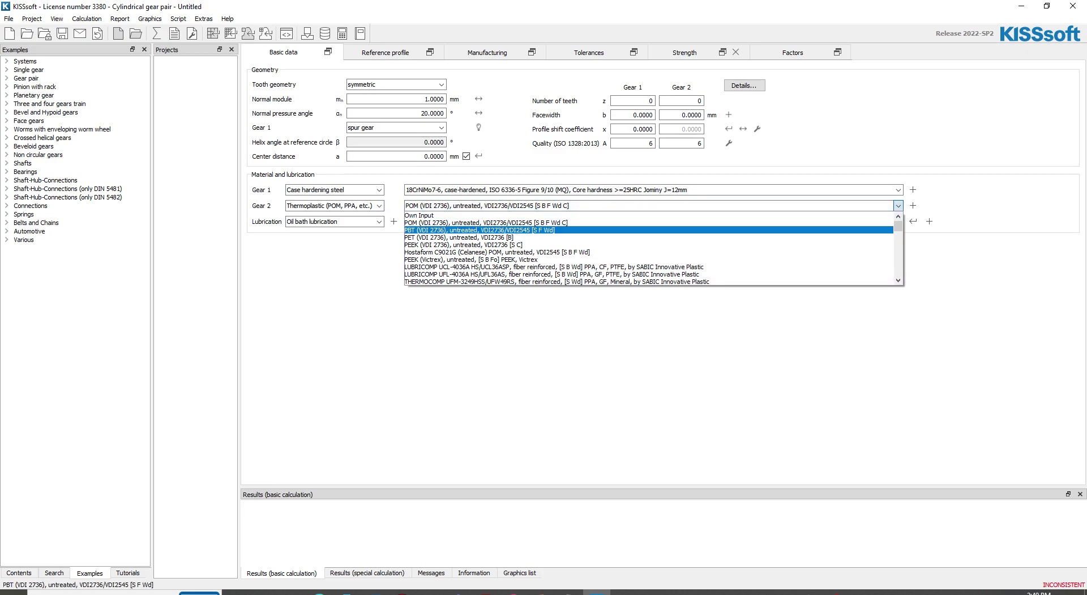
pyautogui.scroll(-5, 651, 248)
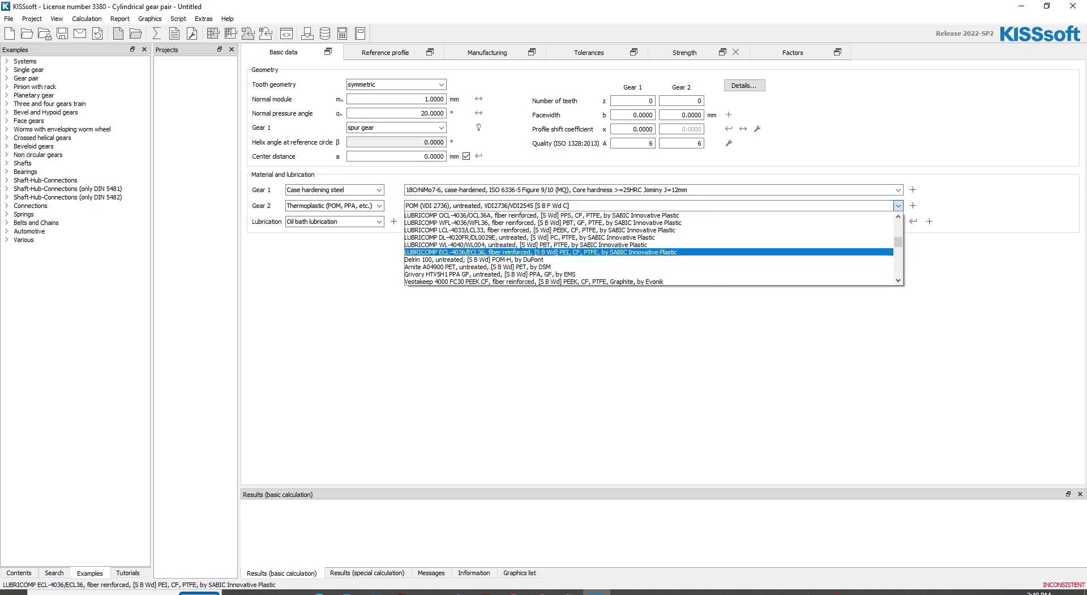
pyautogui.scroll(-2, 651, 238)
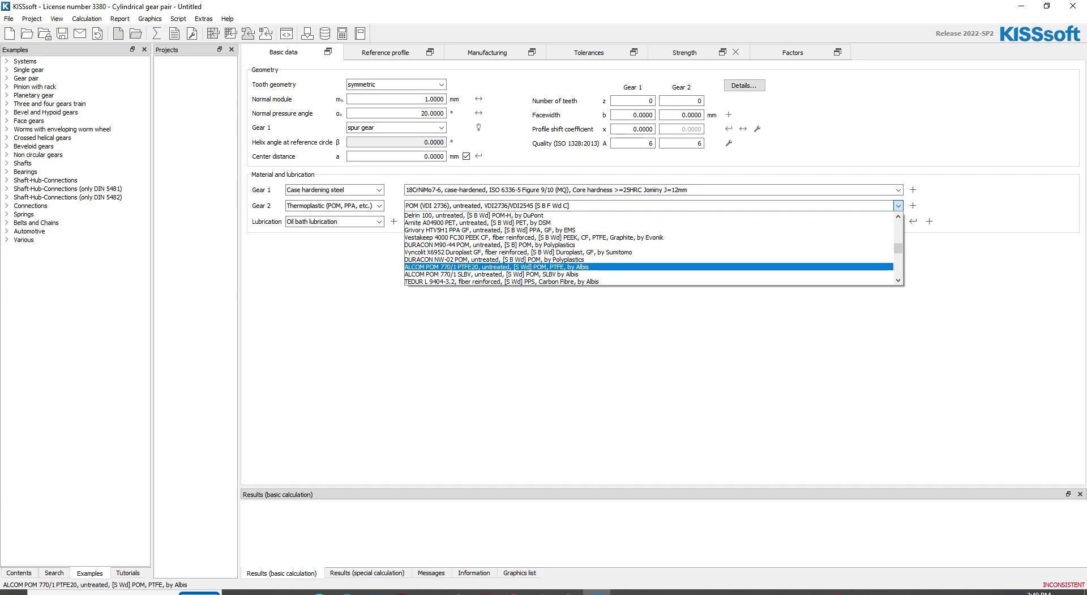
pyautogui.scroll(-2, 651, 249)
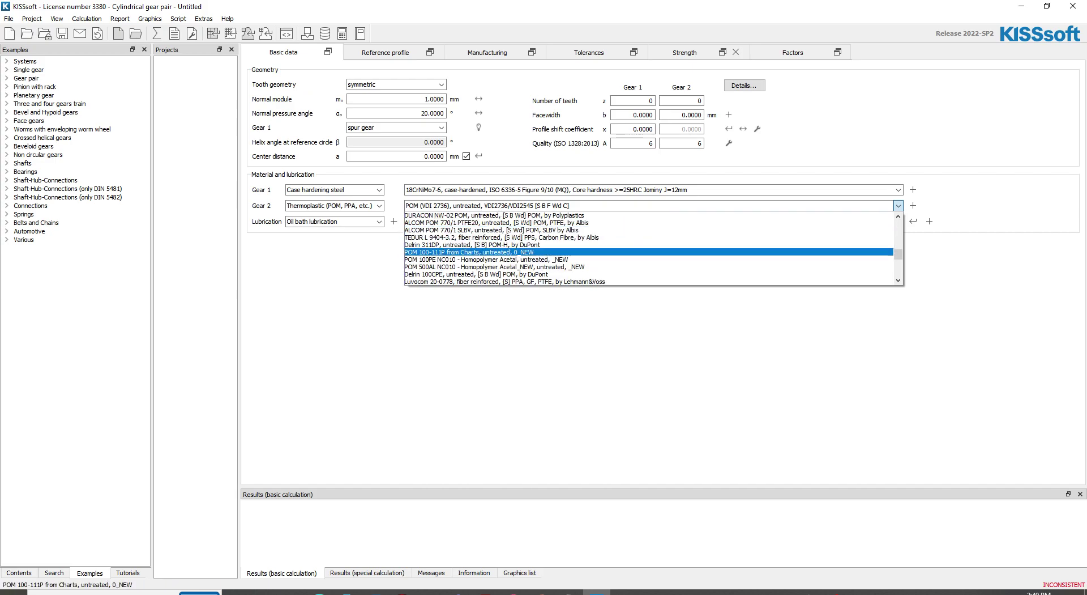
pyautogui.scroll(-2, 651, 249)
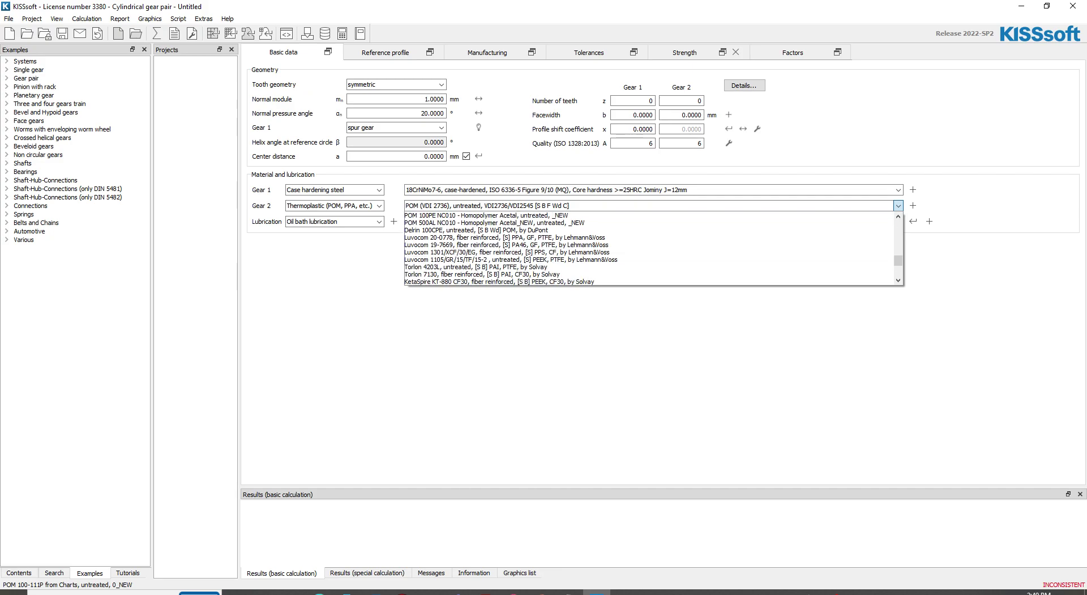
pyautogui.scroll(-1, 651, 252)
pyautogui.click(913, 205)
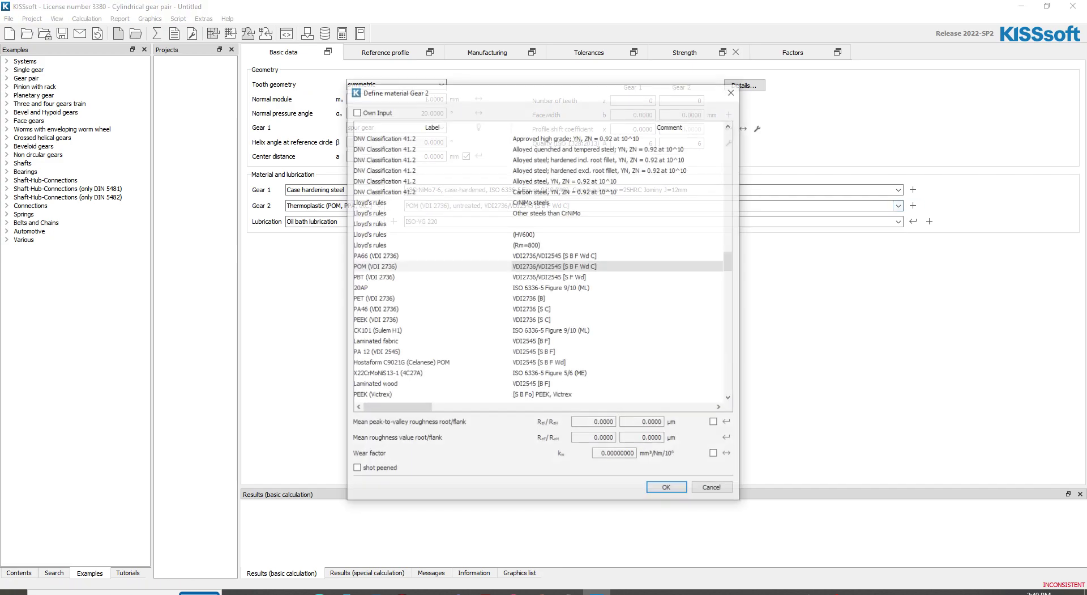
pyautogui.moveTo(346, 312); pyautogui.dragTo(195, 312)
pyautogui.scroll(-1, 510, 256)
pyautogui.scroll(-13, 463, 266)
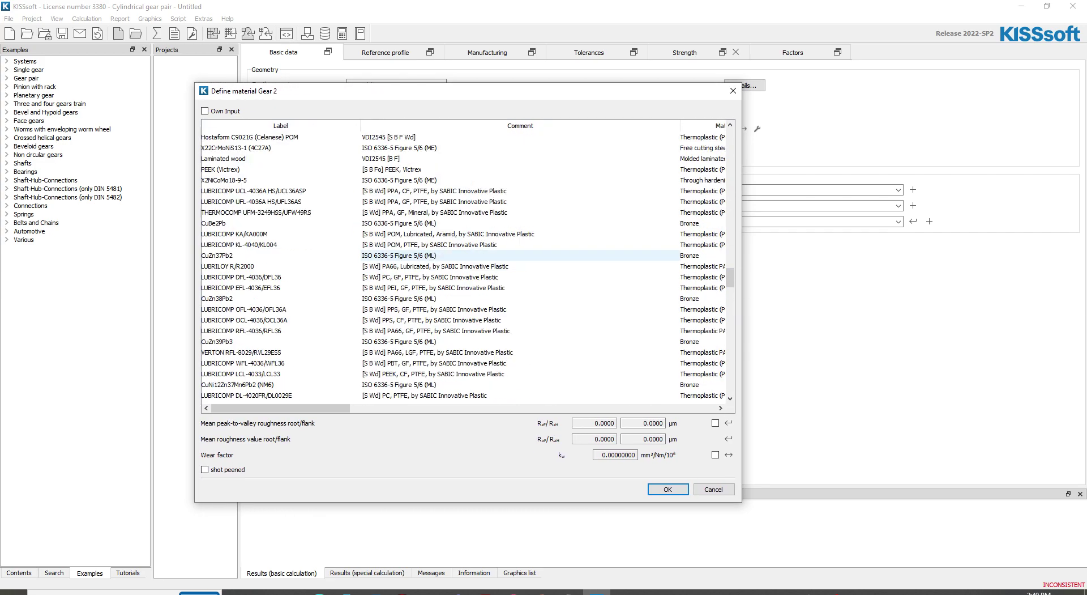
pyautogui.scroll(-10, 463, 266)
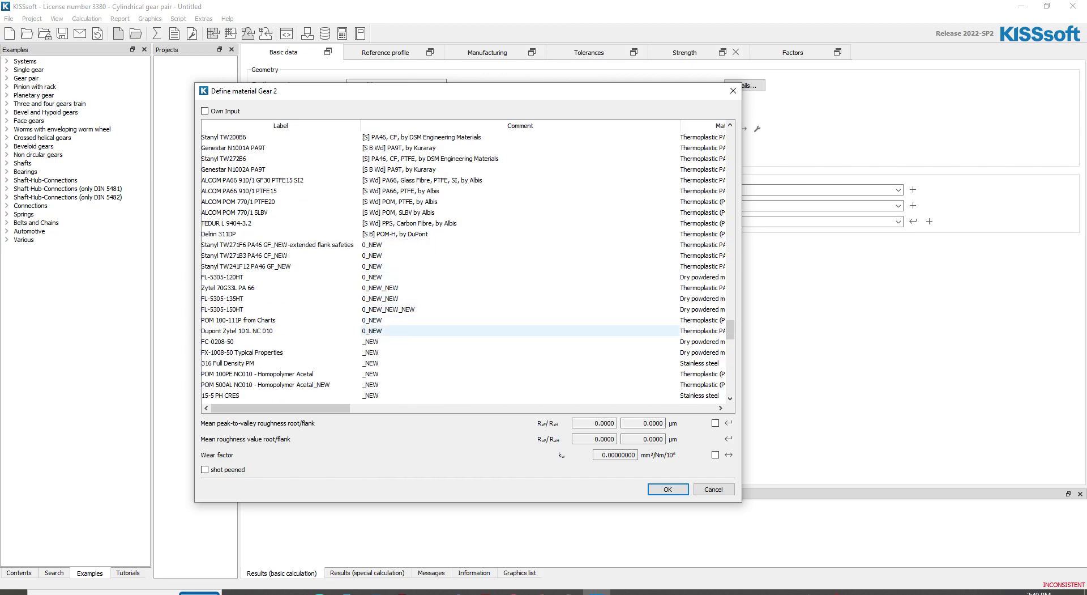
pyautogui.click(463, 320)
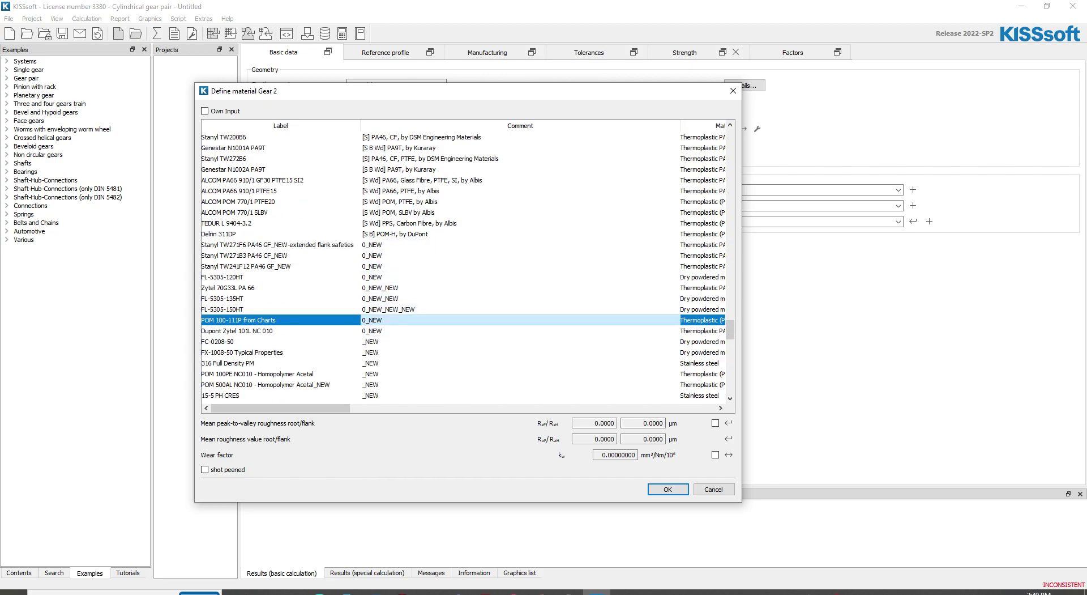
pyautogui.doubleClick(463, 320)
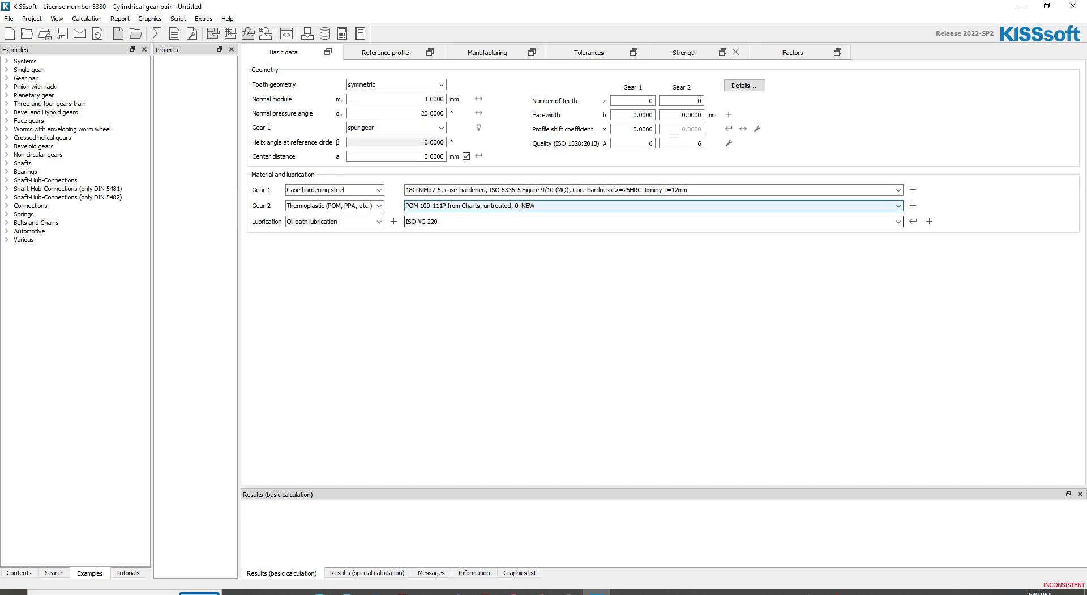
# - Display the Gear 2 material as own input, check the polymer data file in its calculation data, and close the material definition
pyautogui.click(899, 205)
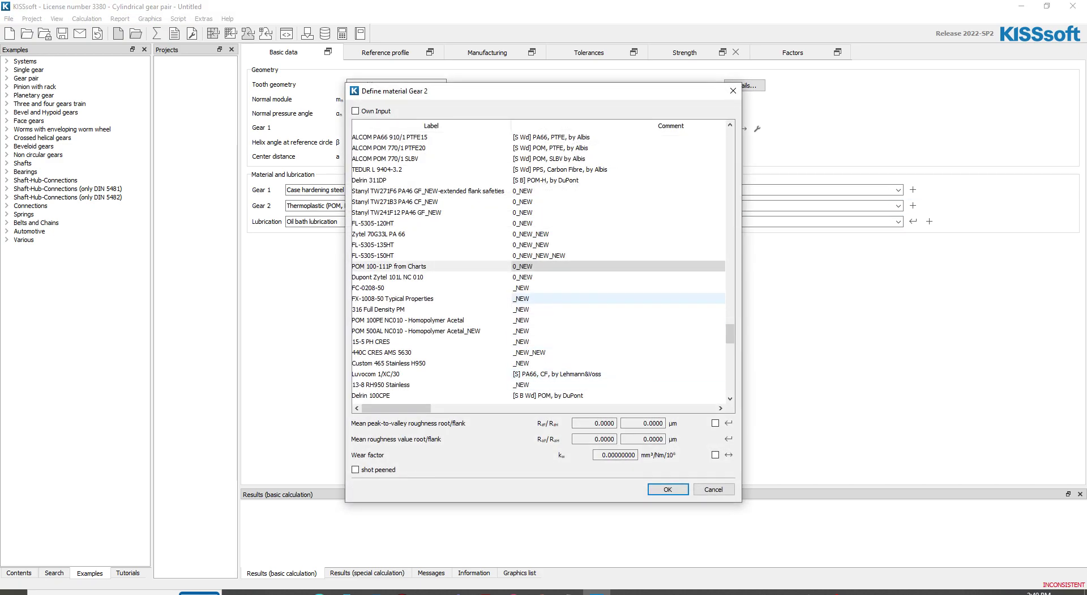
pyautogui.click(356, 111)
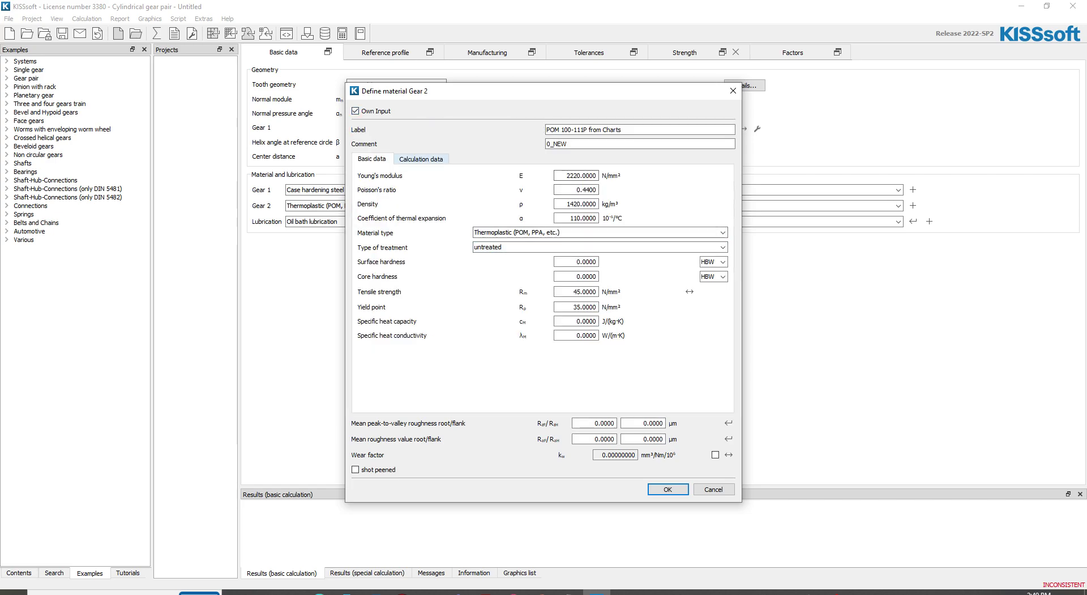
pyautogui.click(421, 159)
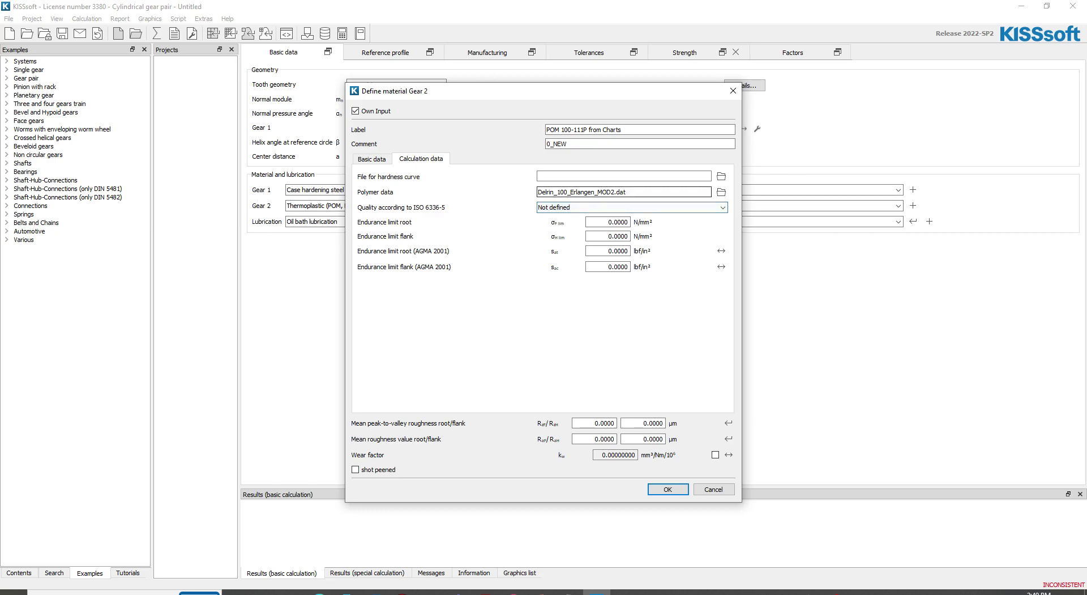
pyautogui.doubleClick(627, 192)
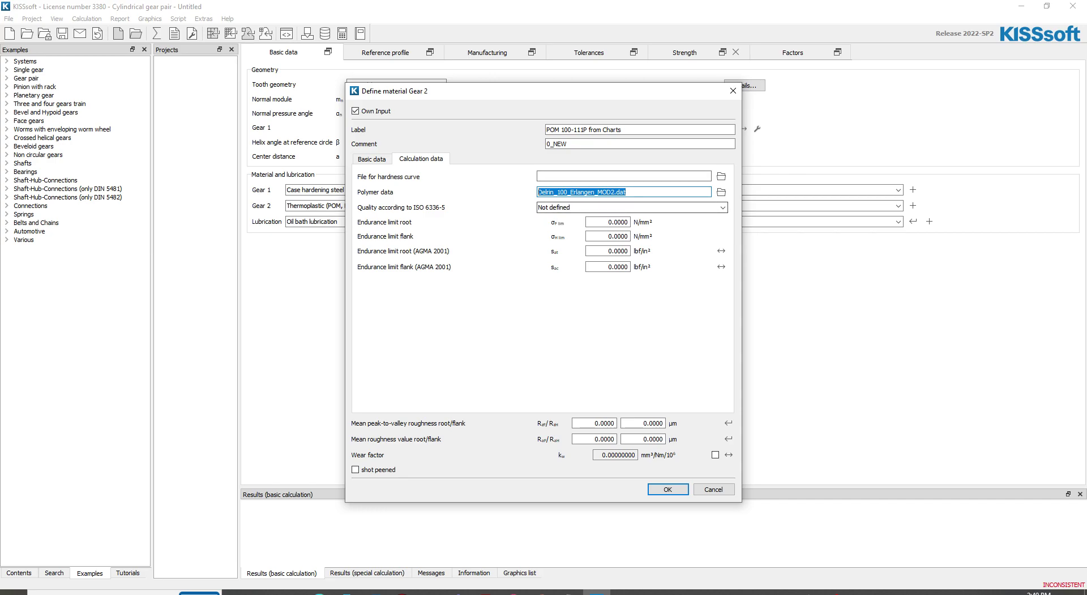
pyautogui.click(733, 91)
# - Change the Gear 2 material to "POM 111P from Graphs, untreated, _NEW"
pyautogui.hotkey('alt', 'Down')
pyautogui.press('Down')
pyautogui.press('Down')
pyautogui.press('Down')
pyautogui.scroll(-3, 649, 245)
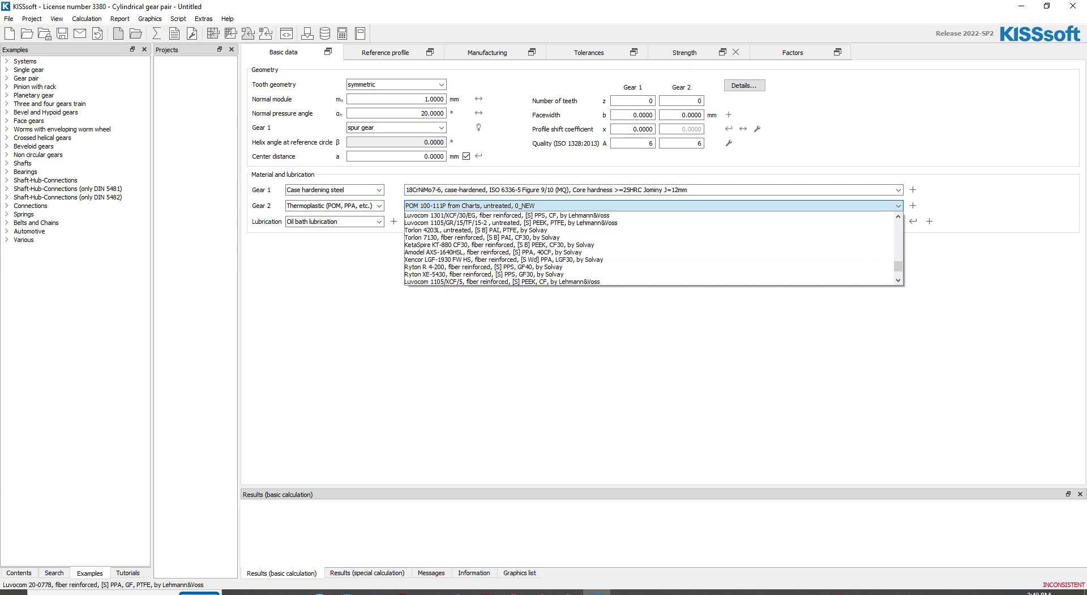
pyautogui.click(649, 274)
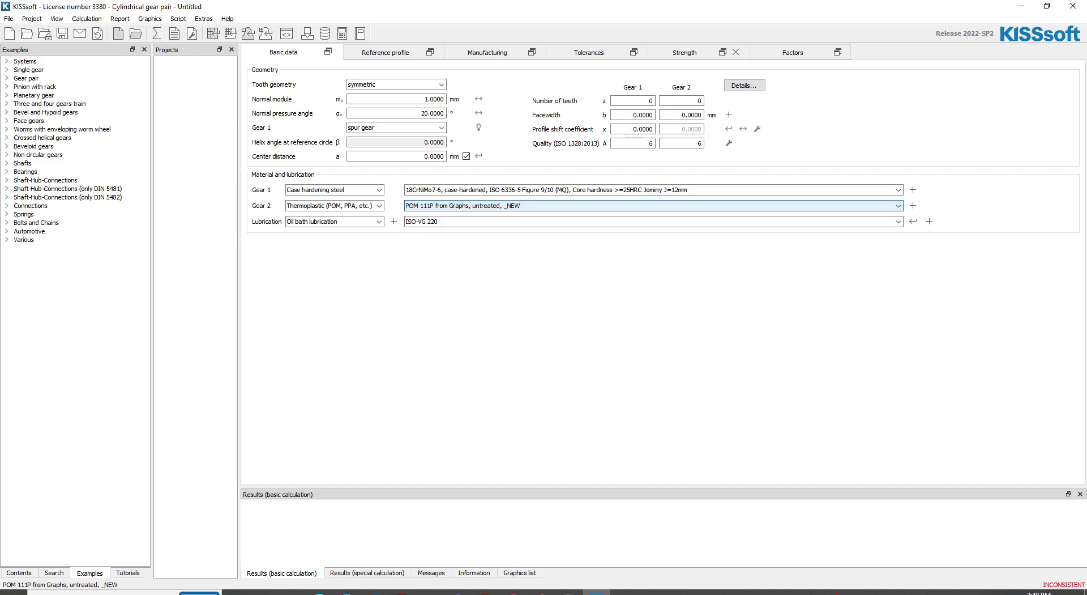
# - Inspect the basic data and the linked polymer data file of POM 111P from Graphs, and close the material definition
pyautogui.click(913, 205)
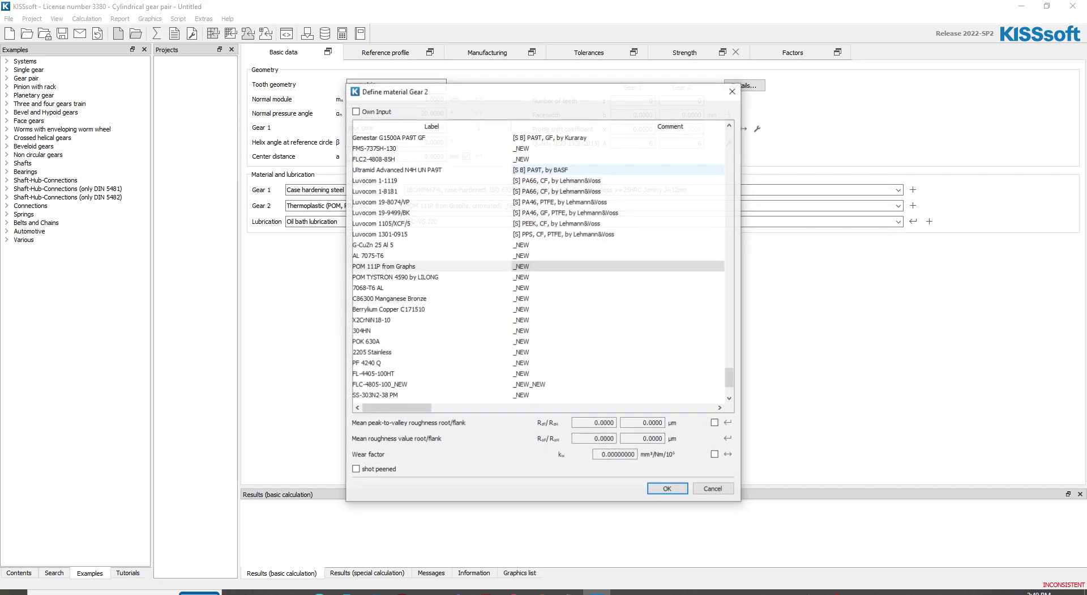
pyautogui.click(356, 111)
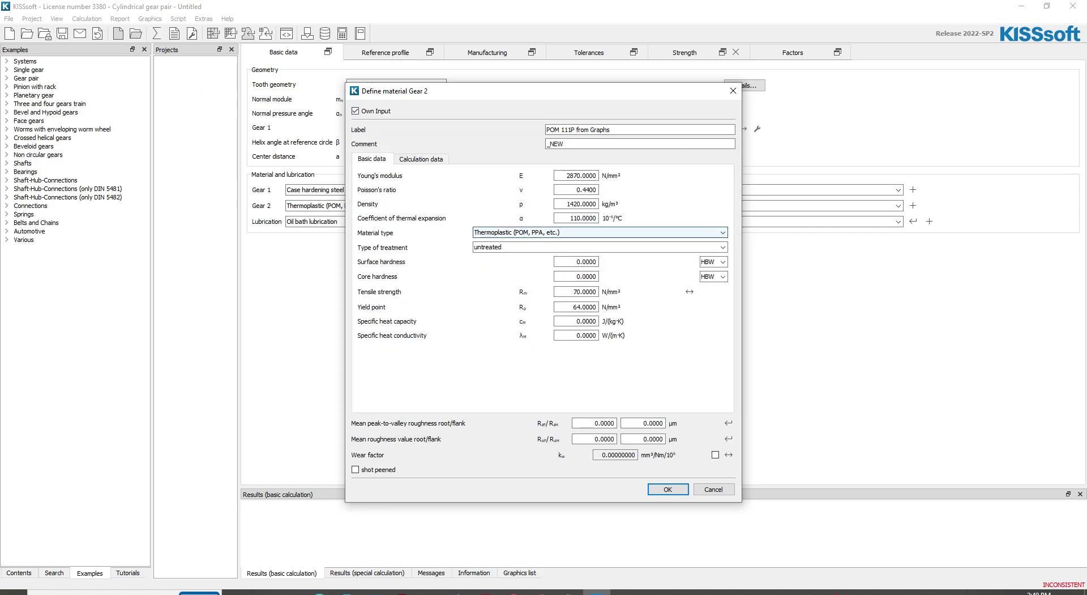
pyautogui.click(437, 158)
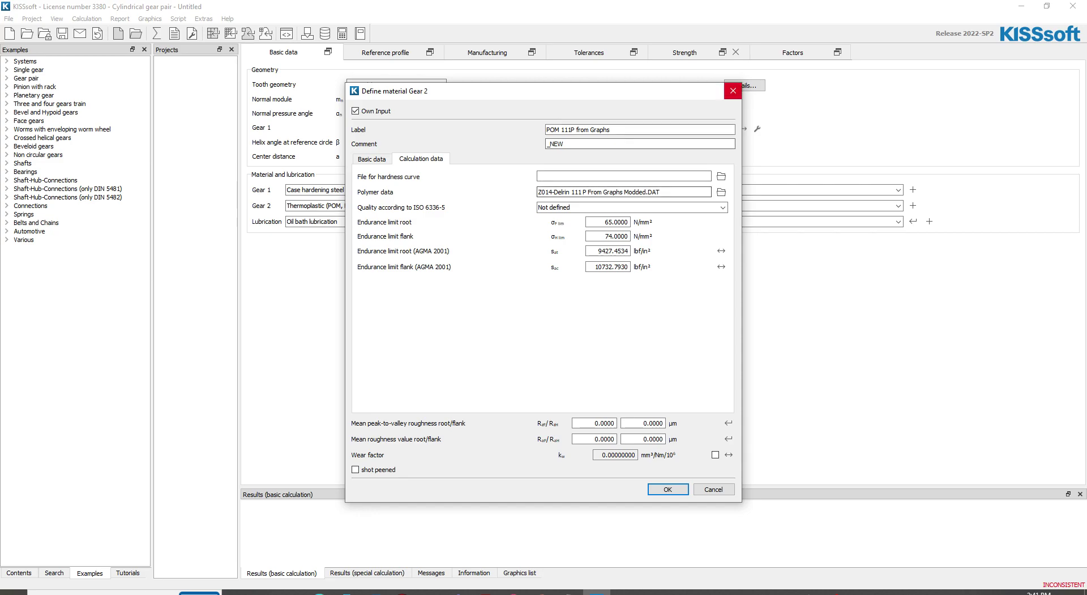
pyautogui.press('Return')
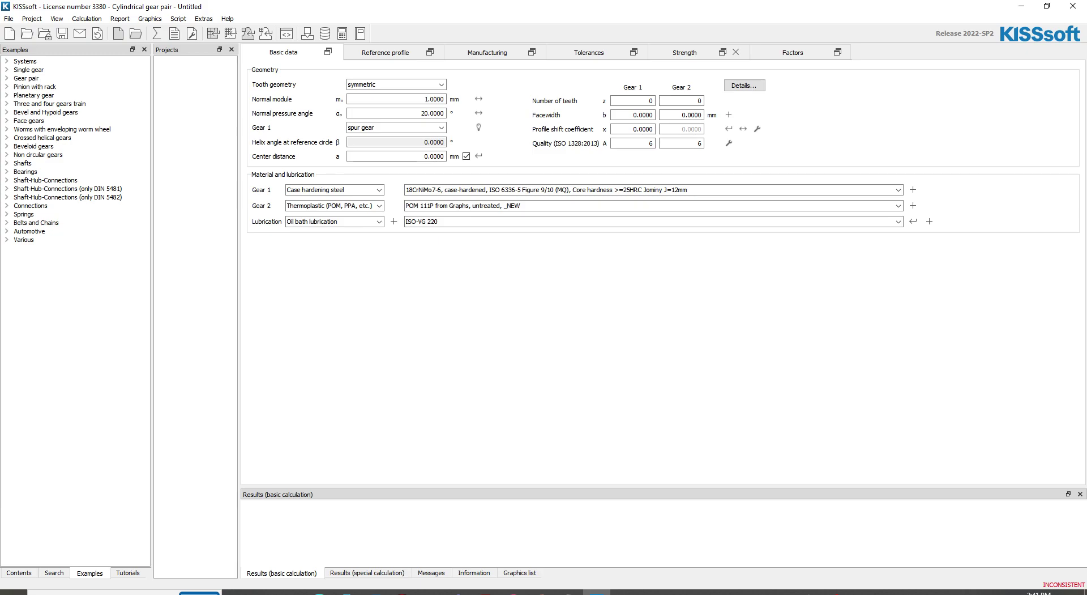
# - Switch to File Explorer, review where the dat folder sits inside the KISSsoft 2022 ext folder, and close the window
pyautogui.moveTo(291, 592)
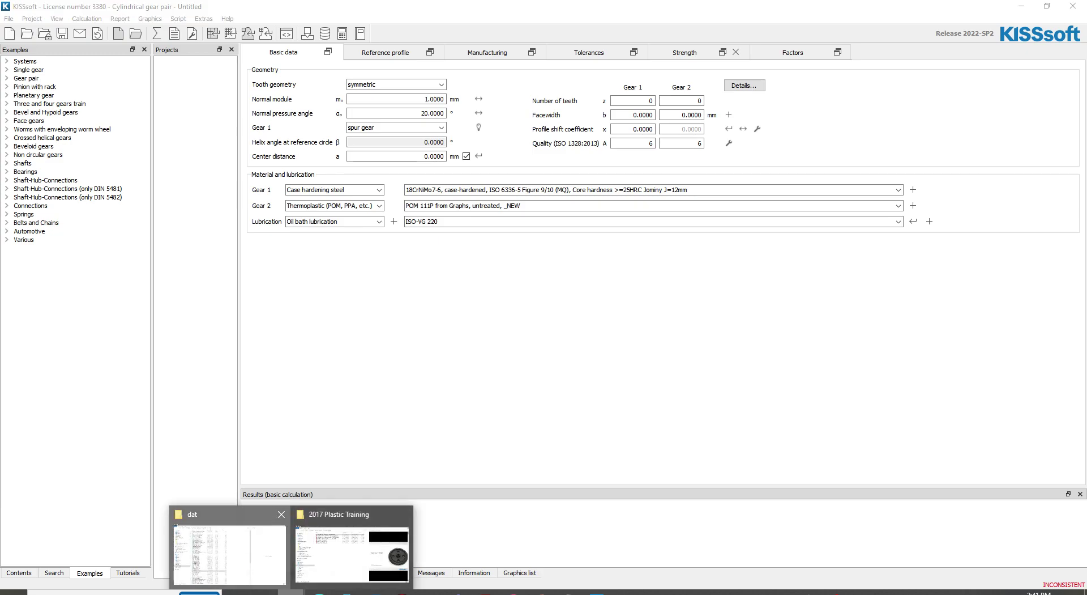
pyautogui.click(226, 547)
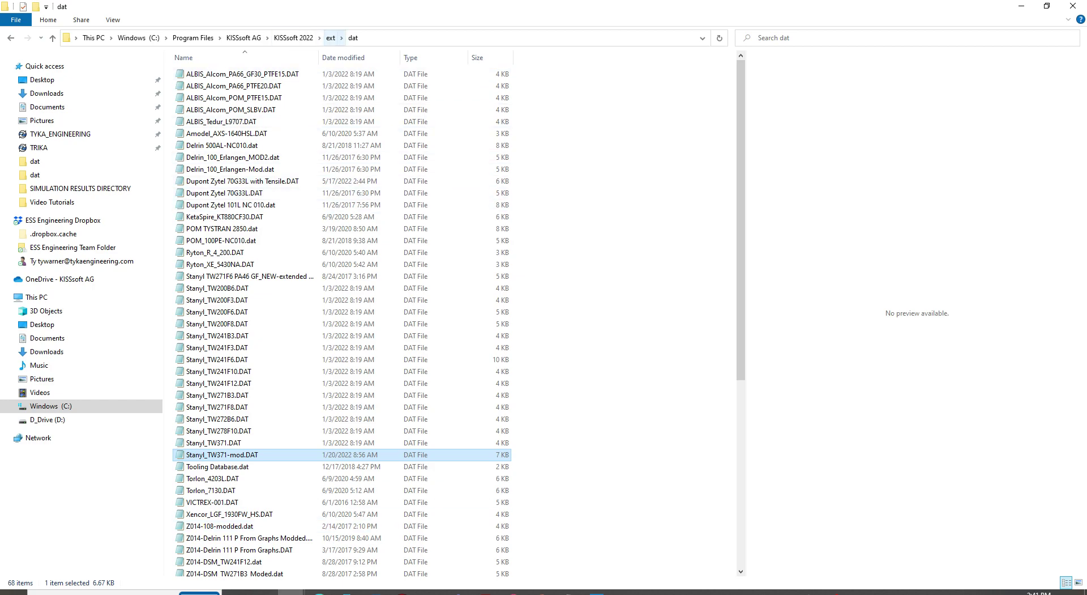
pyautogui.click(293, 37)
pyautogui.doubleClick(192, 121)
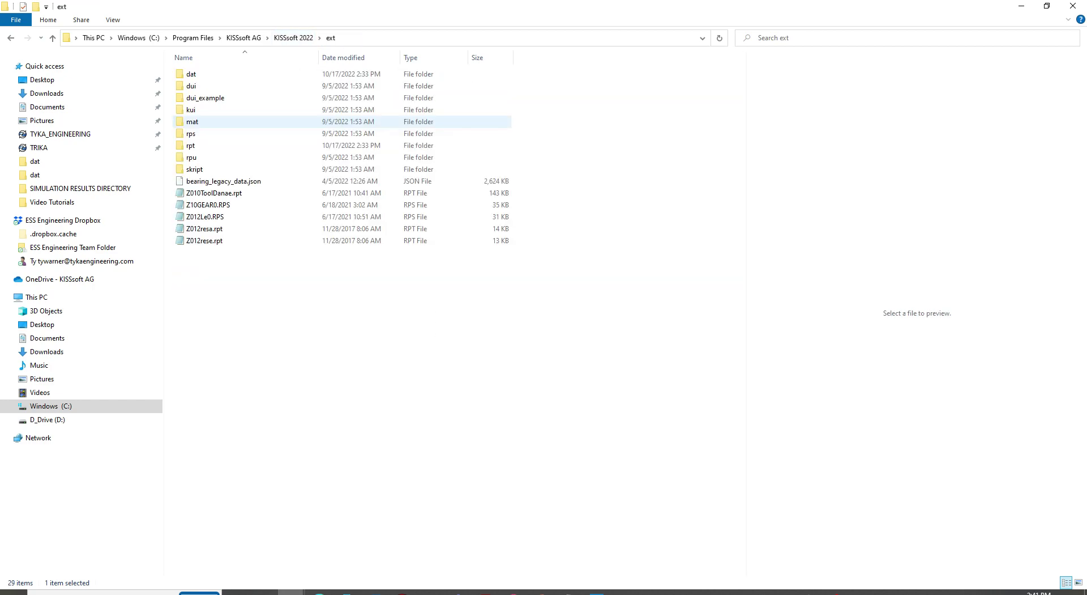
pyautogui.doubleClick(191, 74)
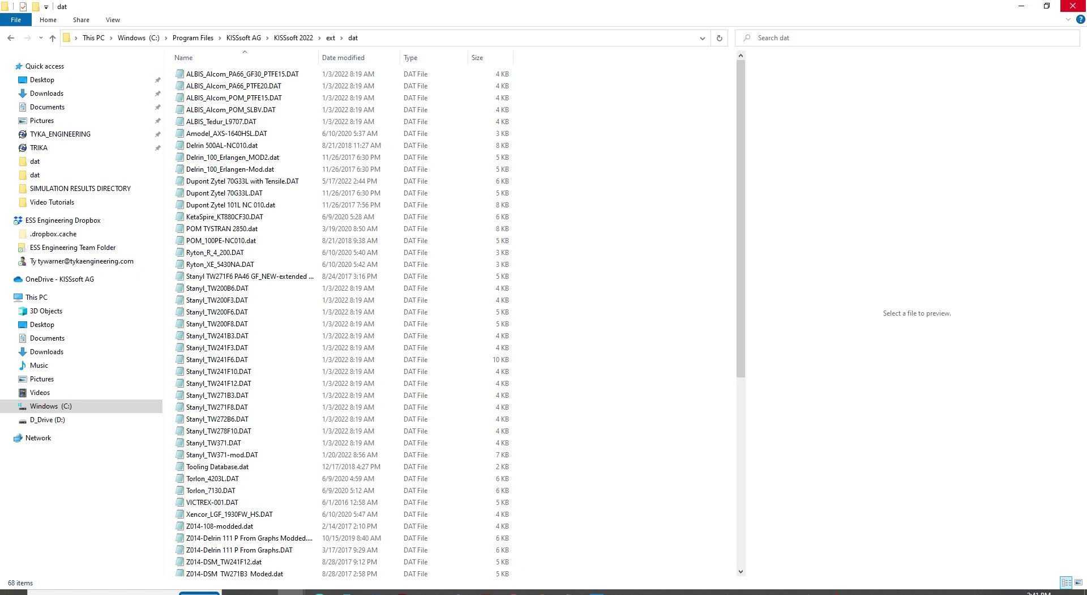
pyautogui.click(1073, 6)
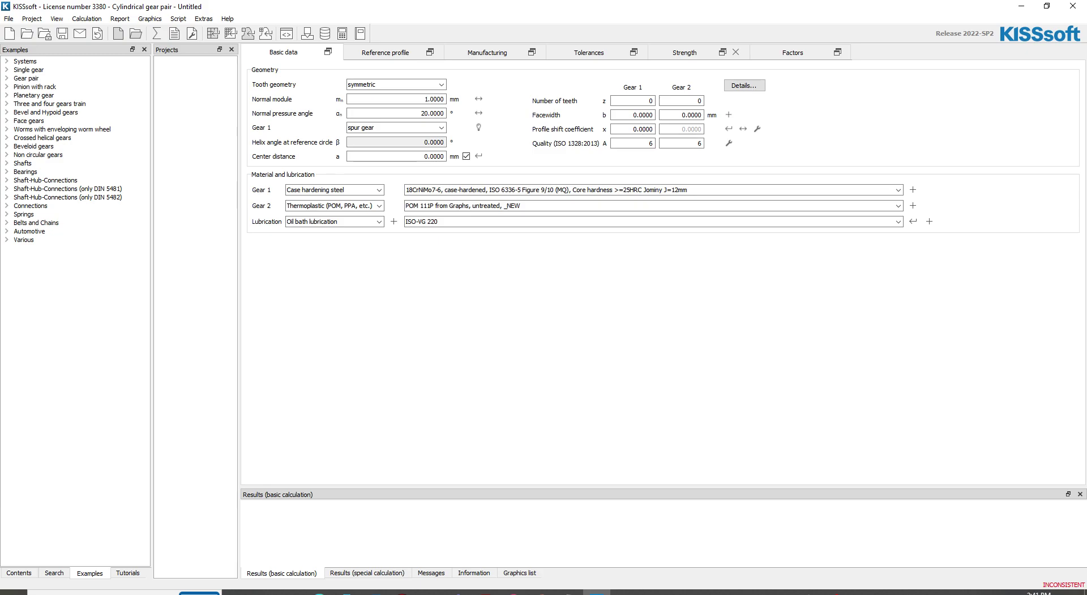
# - Set the strength calculation method for factors, root and flank to Plastic according to VDI 2736:2013 (YF Method C)
pyautogui.click(684, 52)
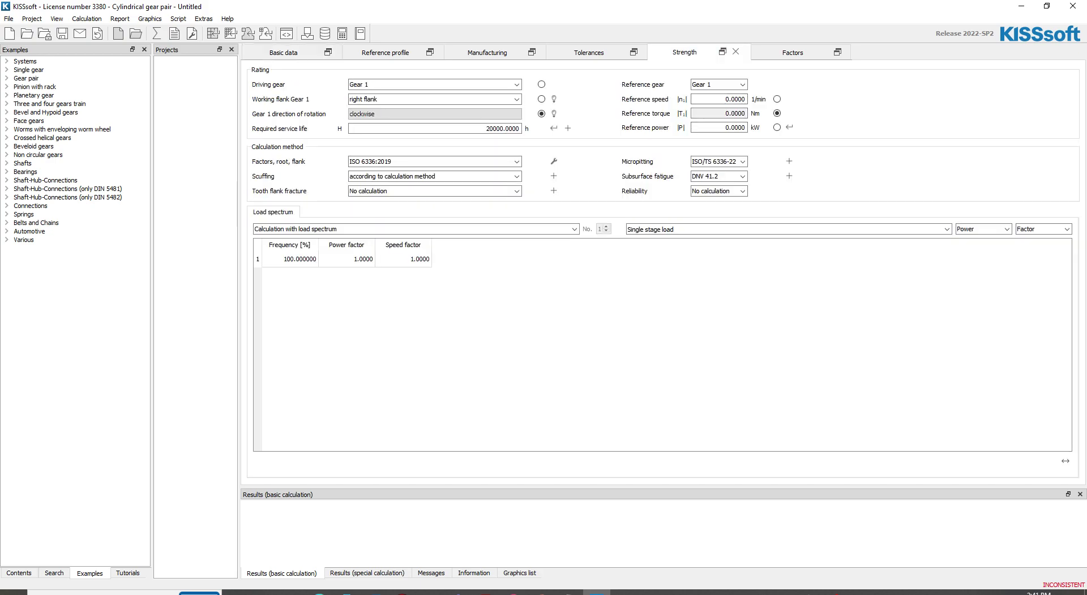
pyautogui.click(435, 162)
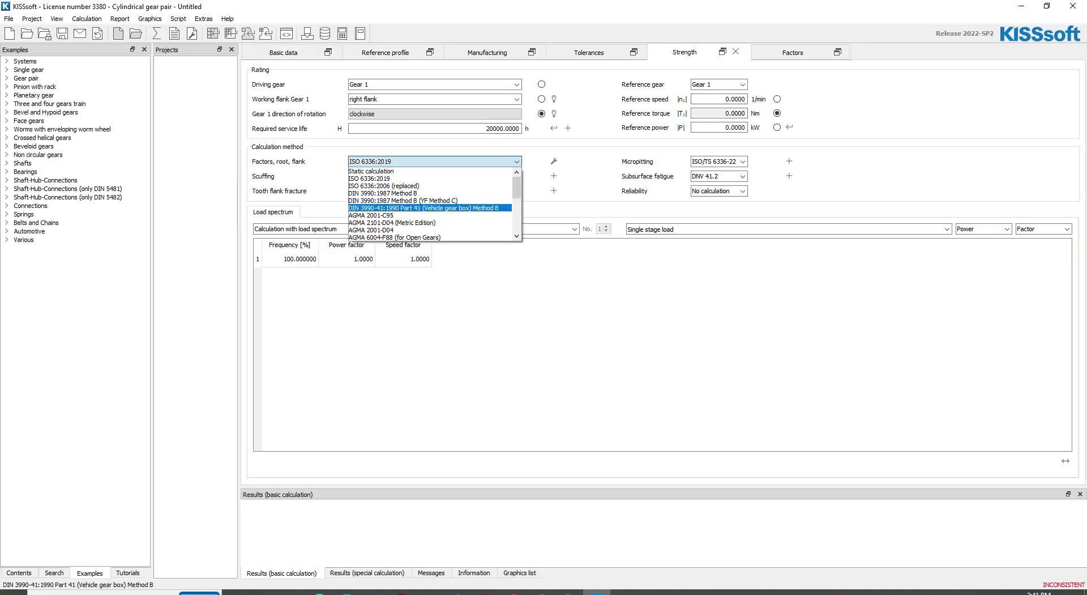
pyautogui.scroll(-5, 431, 201)
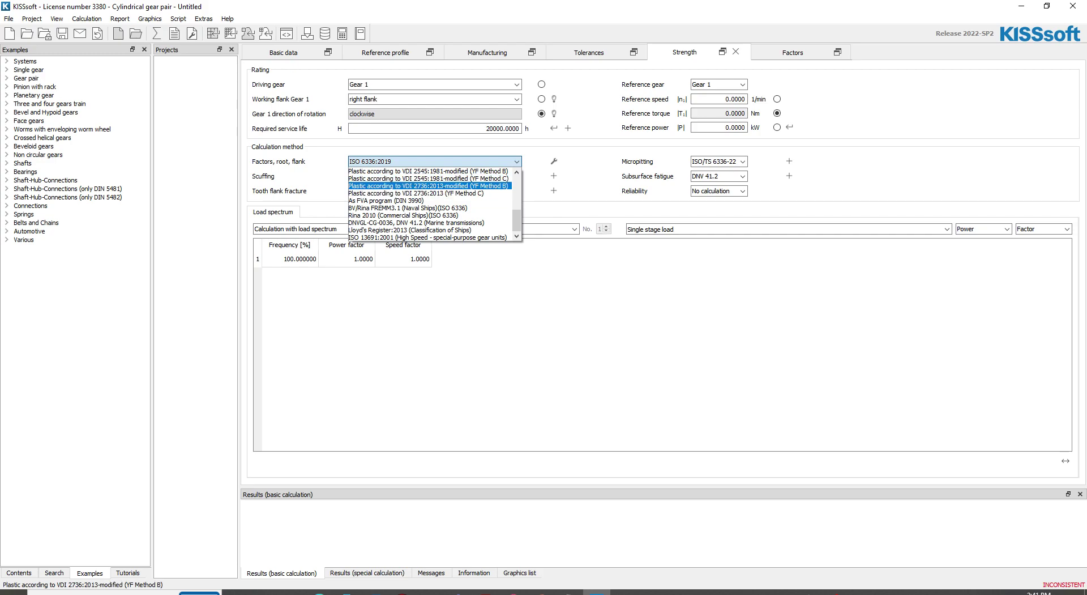
pyautogui.click(419, 193)
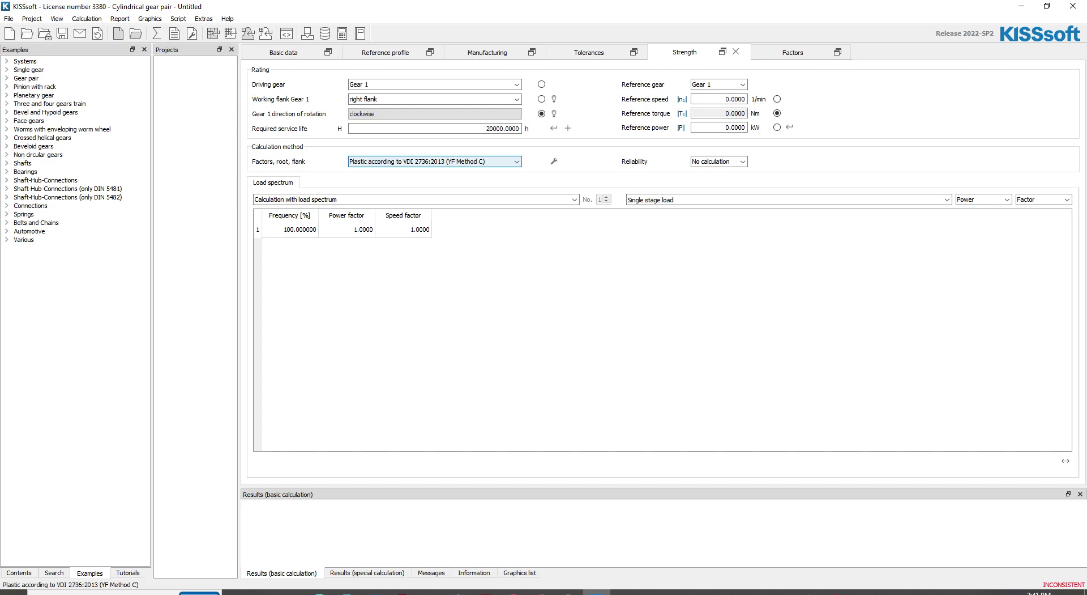